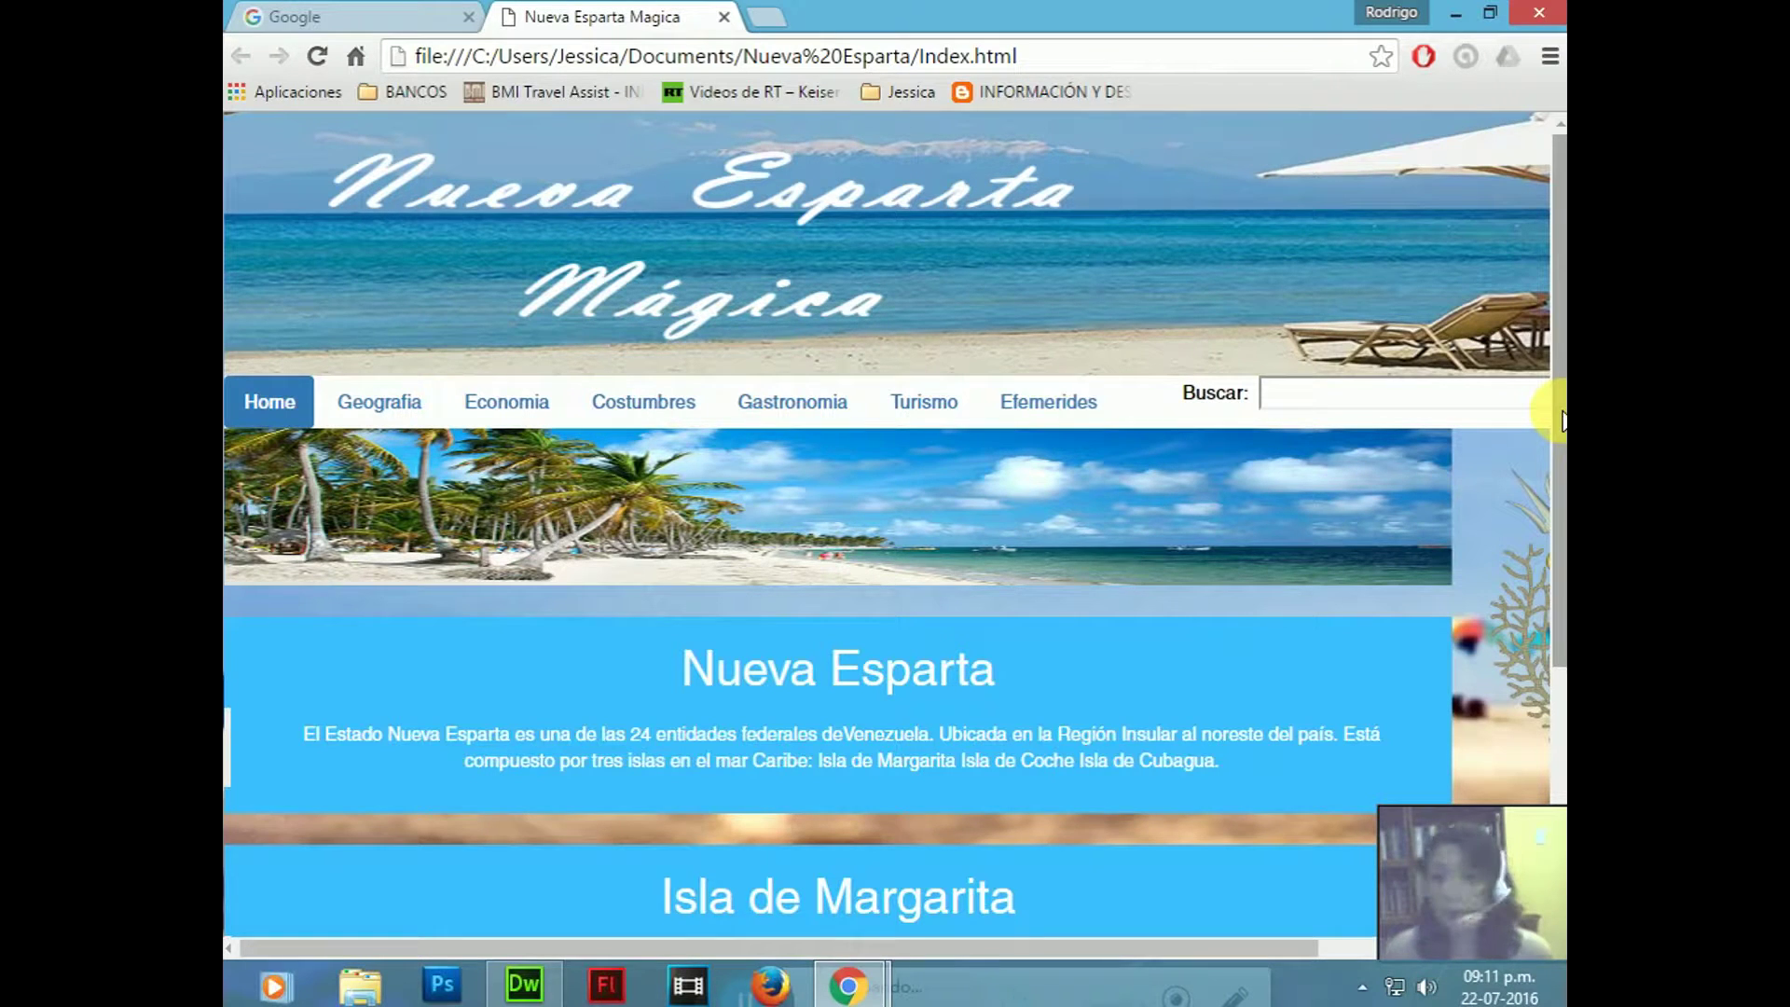
- Review the Nueva Esparta Magica home page, including the Isla de Margarita section and the picture row
{"action": "scroll", "coordinate": [1541, 606], "scroll_direction": "down", "scroll_amount": 4}
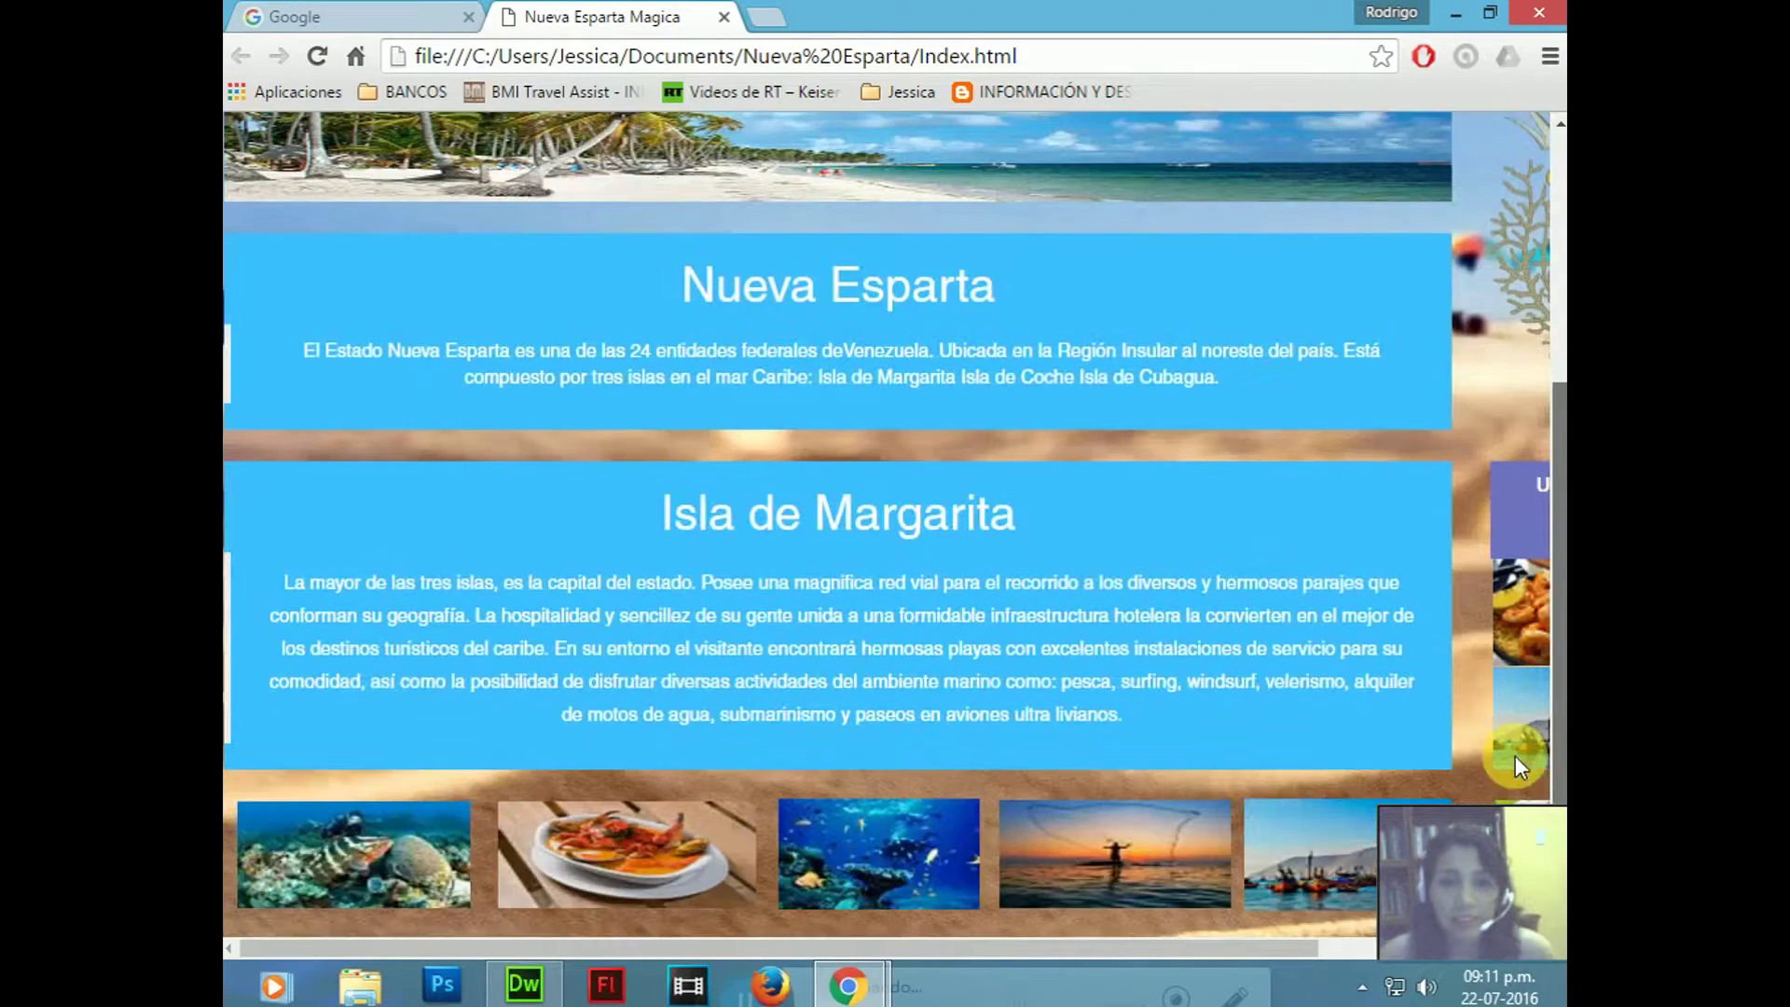
{"action": "left_click_drag", "start_coordinate": [757, 945], "coordinate": [600, 927]}
{"action": "scroll", "coordinate": [233, 348], "scroll_direction": "up", "scroll_amount": 4}
- Open the site's Geografia page and review its Relieve, Hidrografia and Vegetación sections
{"action": "left_click", "coordinate": [411, 376]}
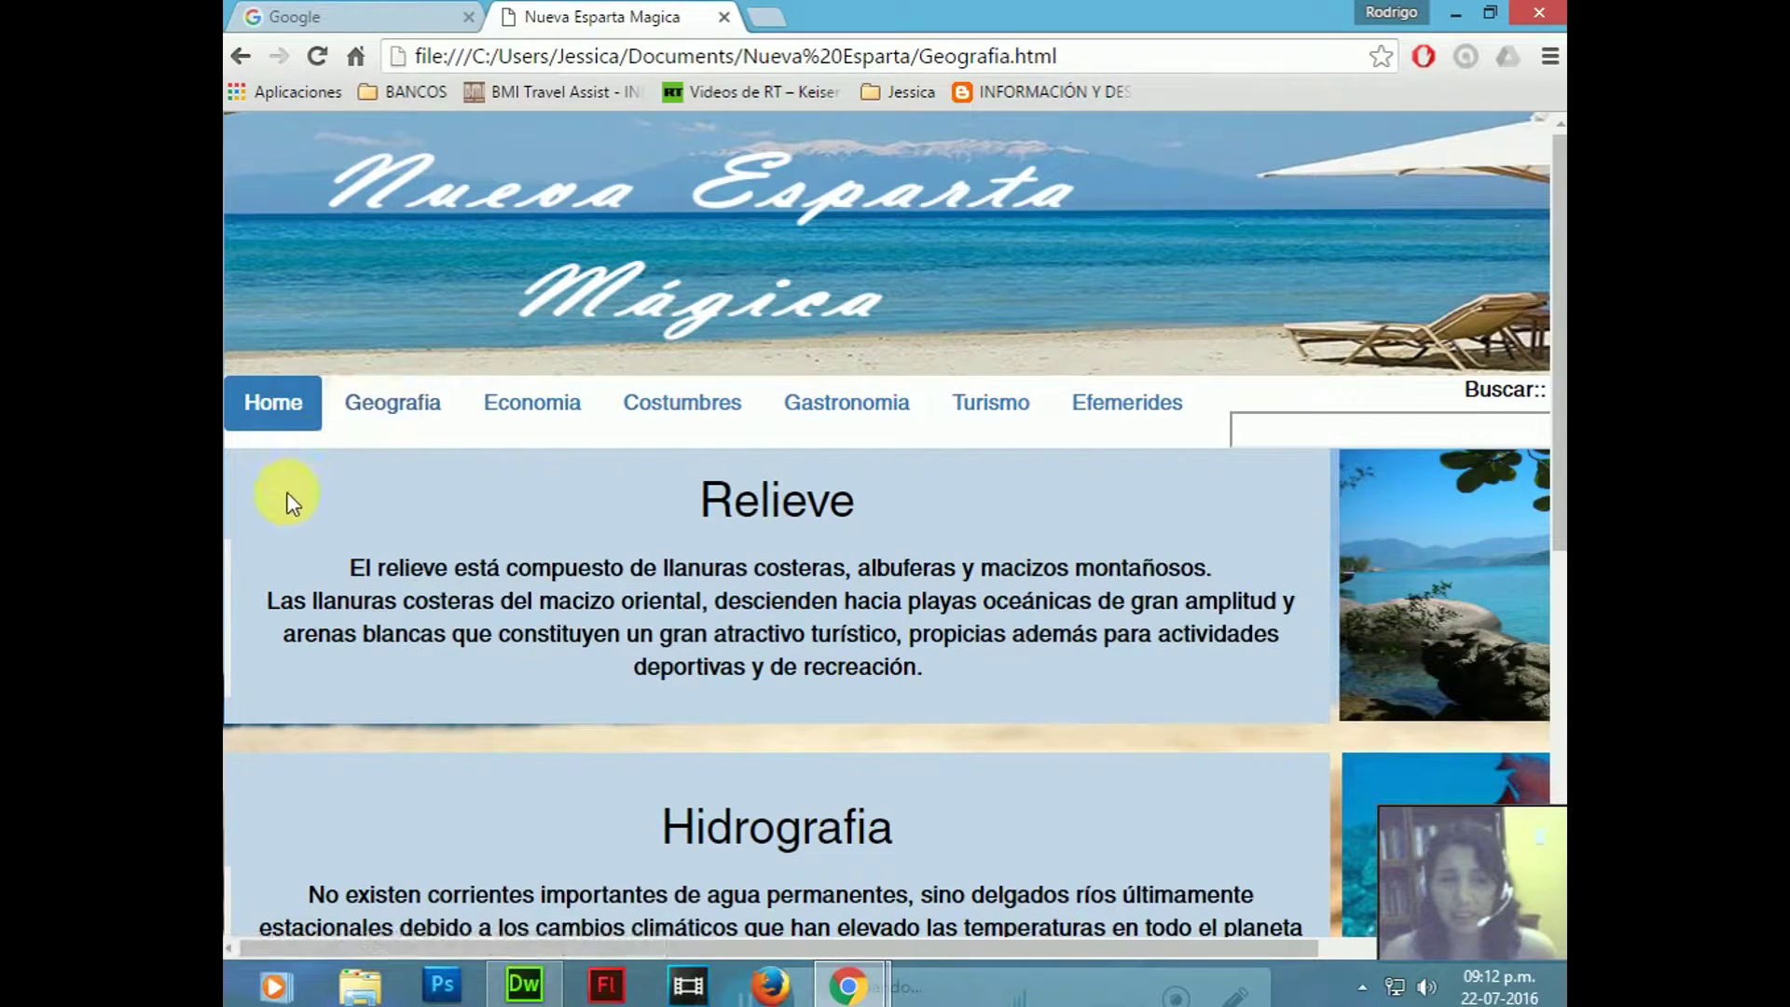
{"action": "scroll", "coordinate": [289, 495], "scroll_direction": "down", "scroll_amount": 10}
{"action": "scroll", "coordinate": [288, 495], "scroll_direction": "up", "scroll_amount": 10}
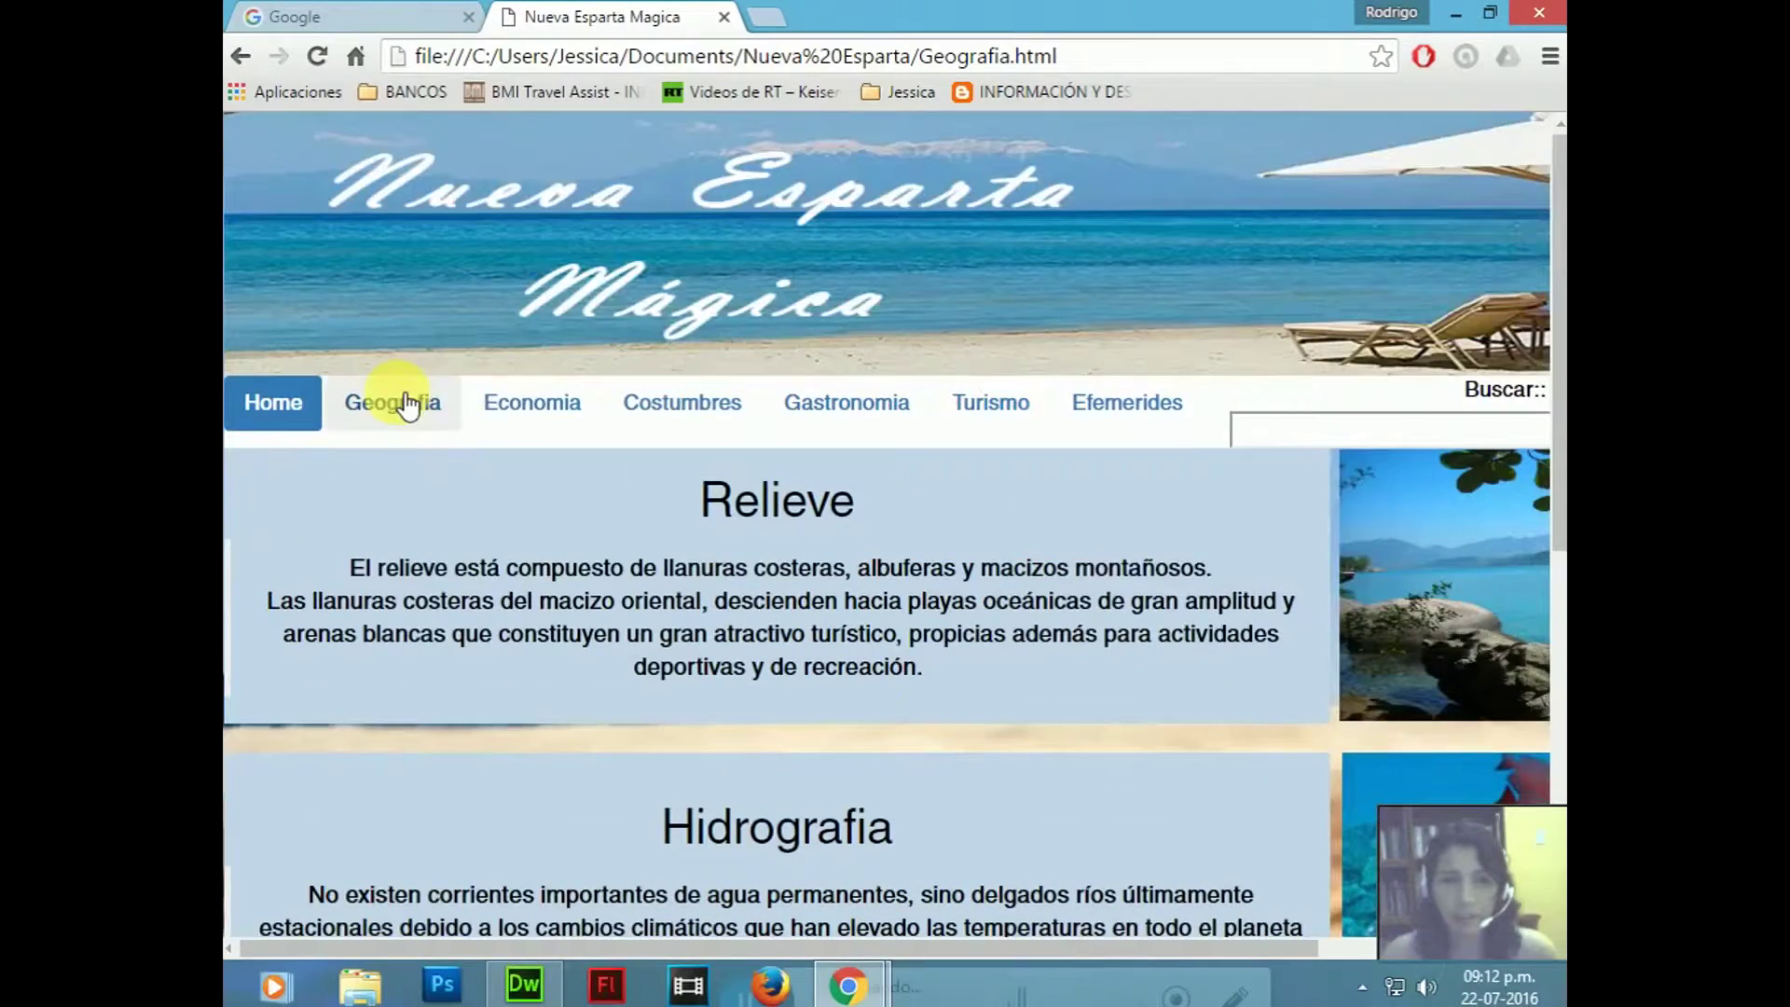
{"action": "scroll", "coordinate": [979, 774], "scroll_direction": "down", "scroll_amount": 7}
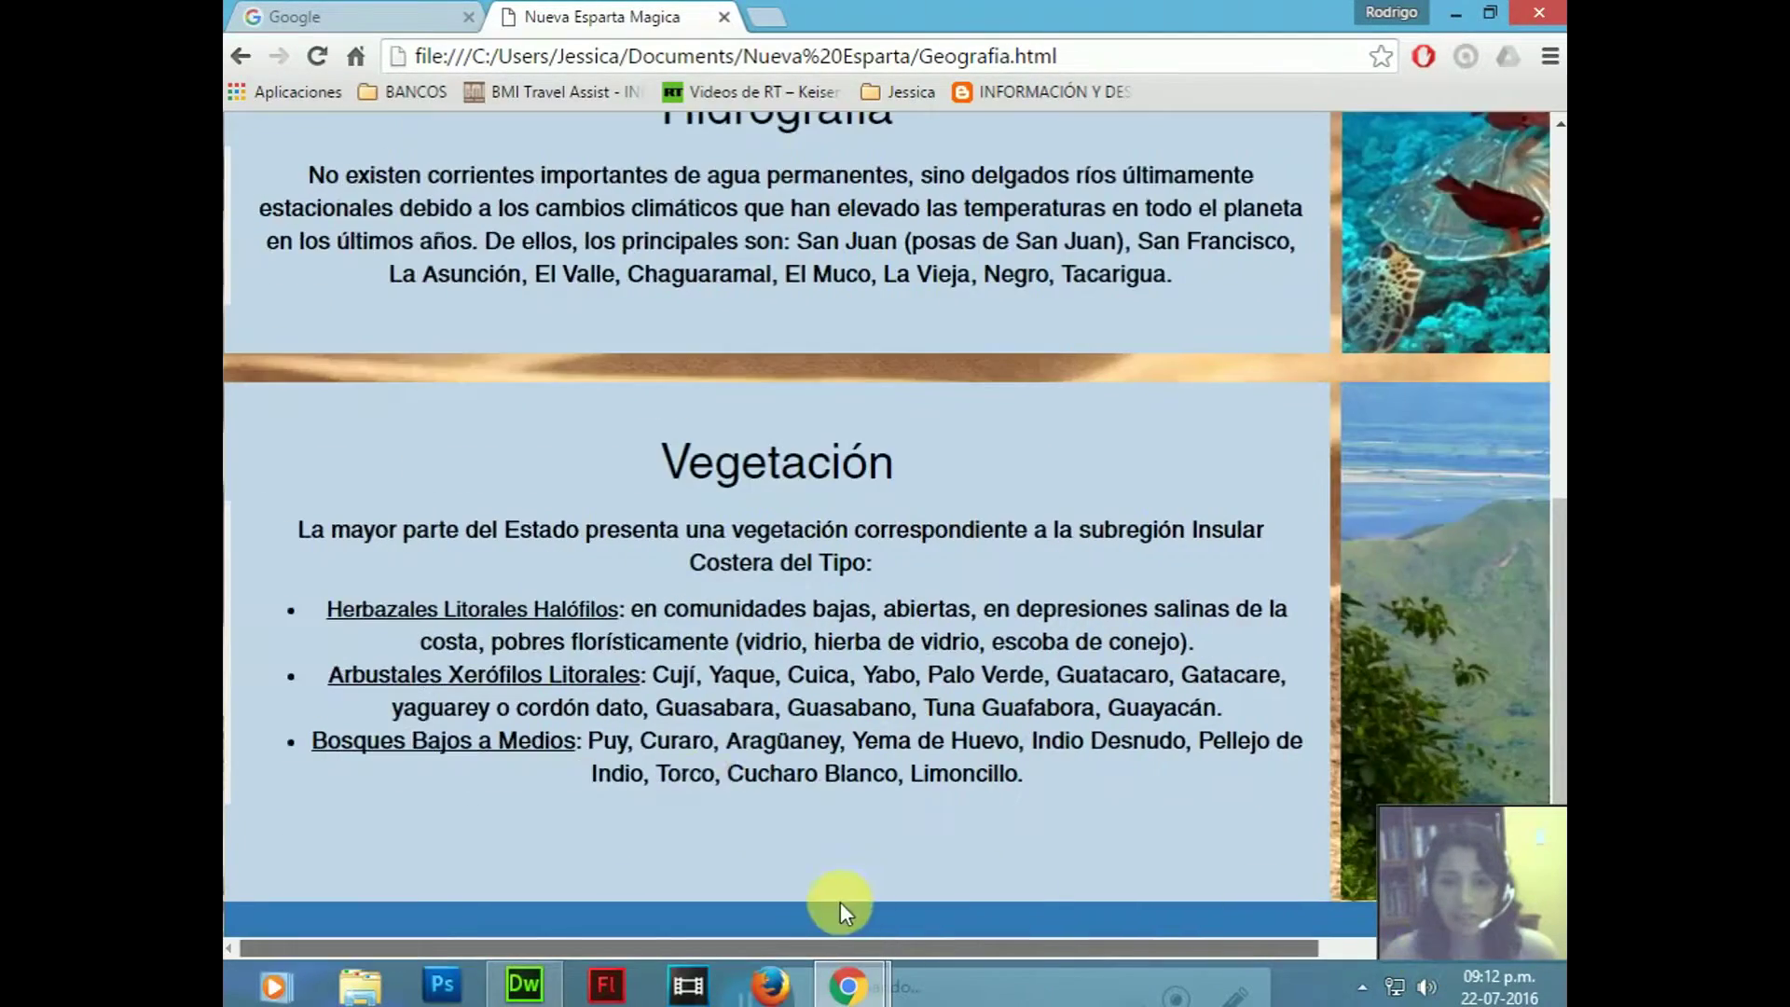
{"action": "scroll", "coordinate": [852, 902], "scroll_direction": "up", "scroll_amount": 10}
- Open the site's Economia page and look over its text and pictures
{"action": "left_click", "coordinate": [519, 339]}
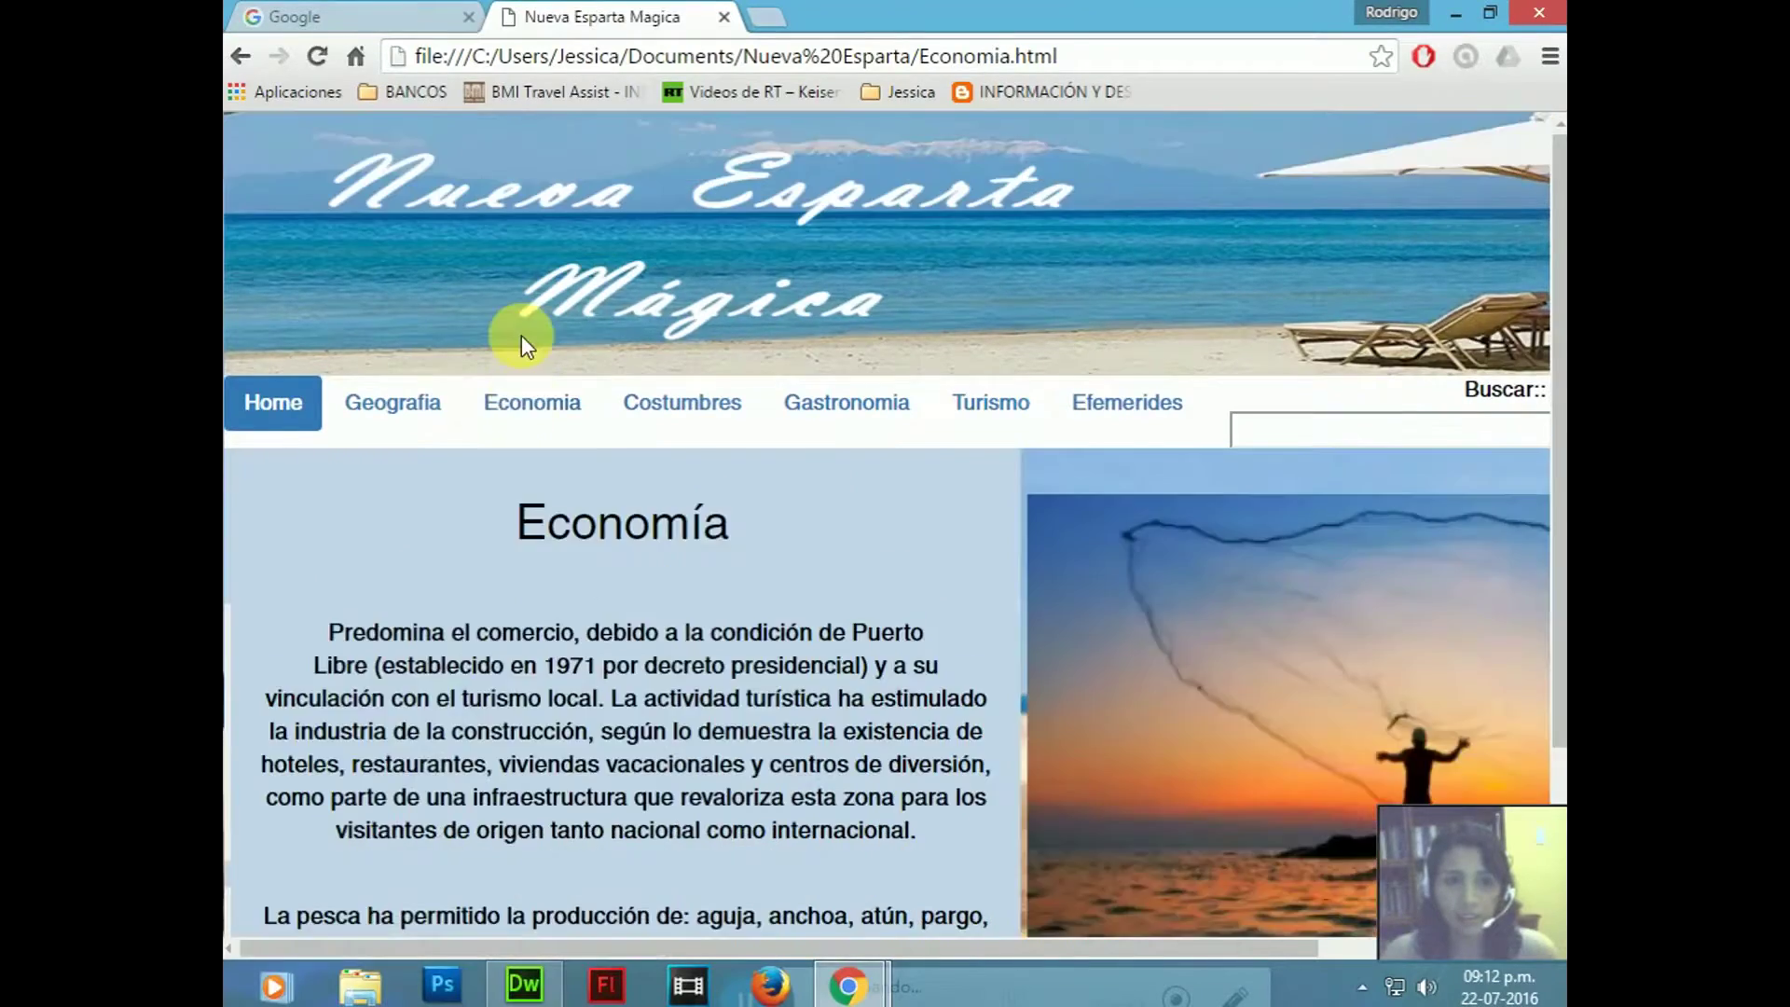
{"action": "scroll", "coordinate": [522, 334], "scroll_direction": "down", "scroll_amount": 2}
{"action": "left_click_drag", "start_coordinate": [1016, 945], "coordinate": [545, 887]}
- Open the site's Costumbres page and review its content down to the footer
{"action": "left_click", "coordinate": [723, 174]}
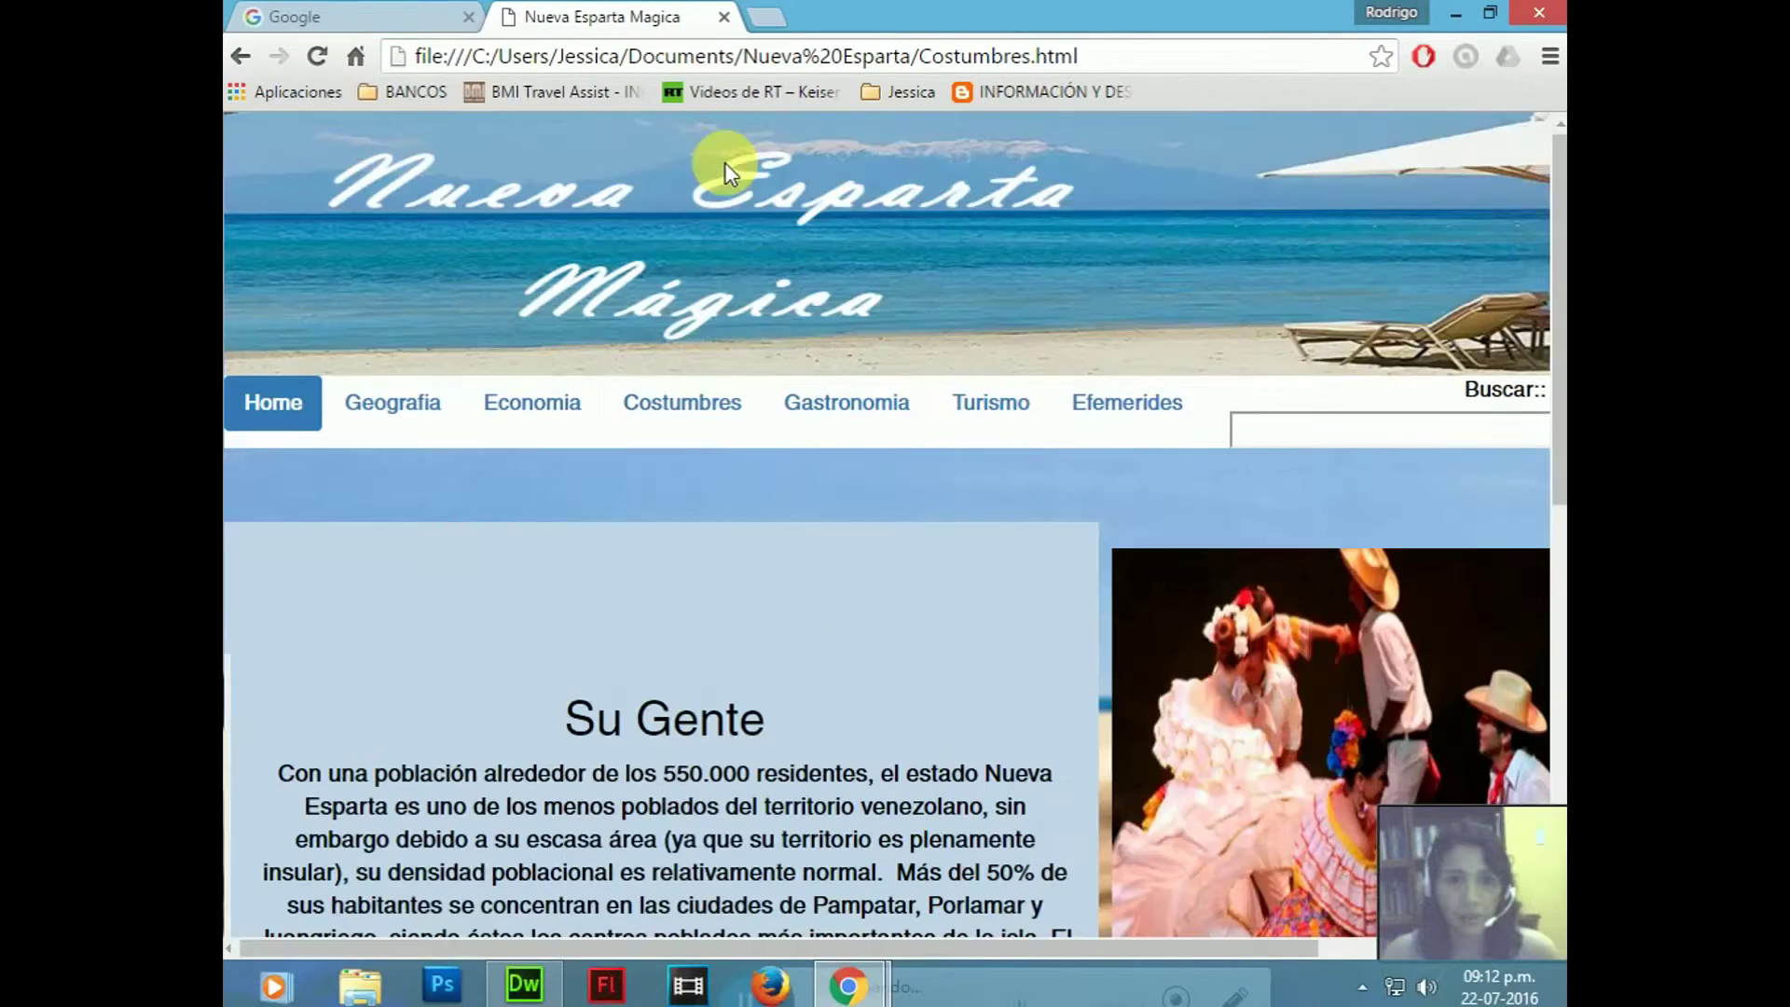
{"action": "scroll", "coordinate": [911, 588], "scroll_direction": "down", "scroll_amount": 10}
{"action": "left_click_drag", "start_coordinate": [1050, 923], "coordinate": [859, 903]}
{"action": "scroll", "coordinate": [814, 759], "scroll_direction": "up", "scroll_amount": 10}
- Open the site's Gastronomia page and review its text and food photos
{"action": "left_click", "coordinate": [815, 285]}
{"action": "scroll", "coordinate": [865, 630], "scroll_direction": "down", "scroll_amount": 7}
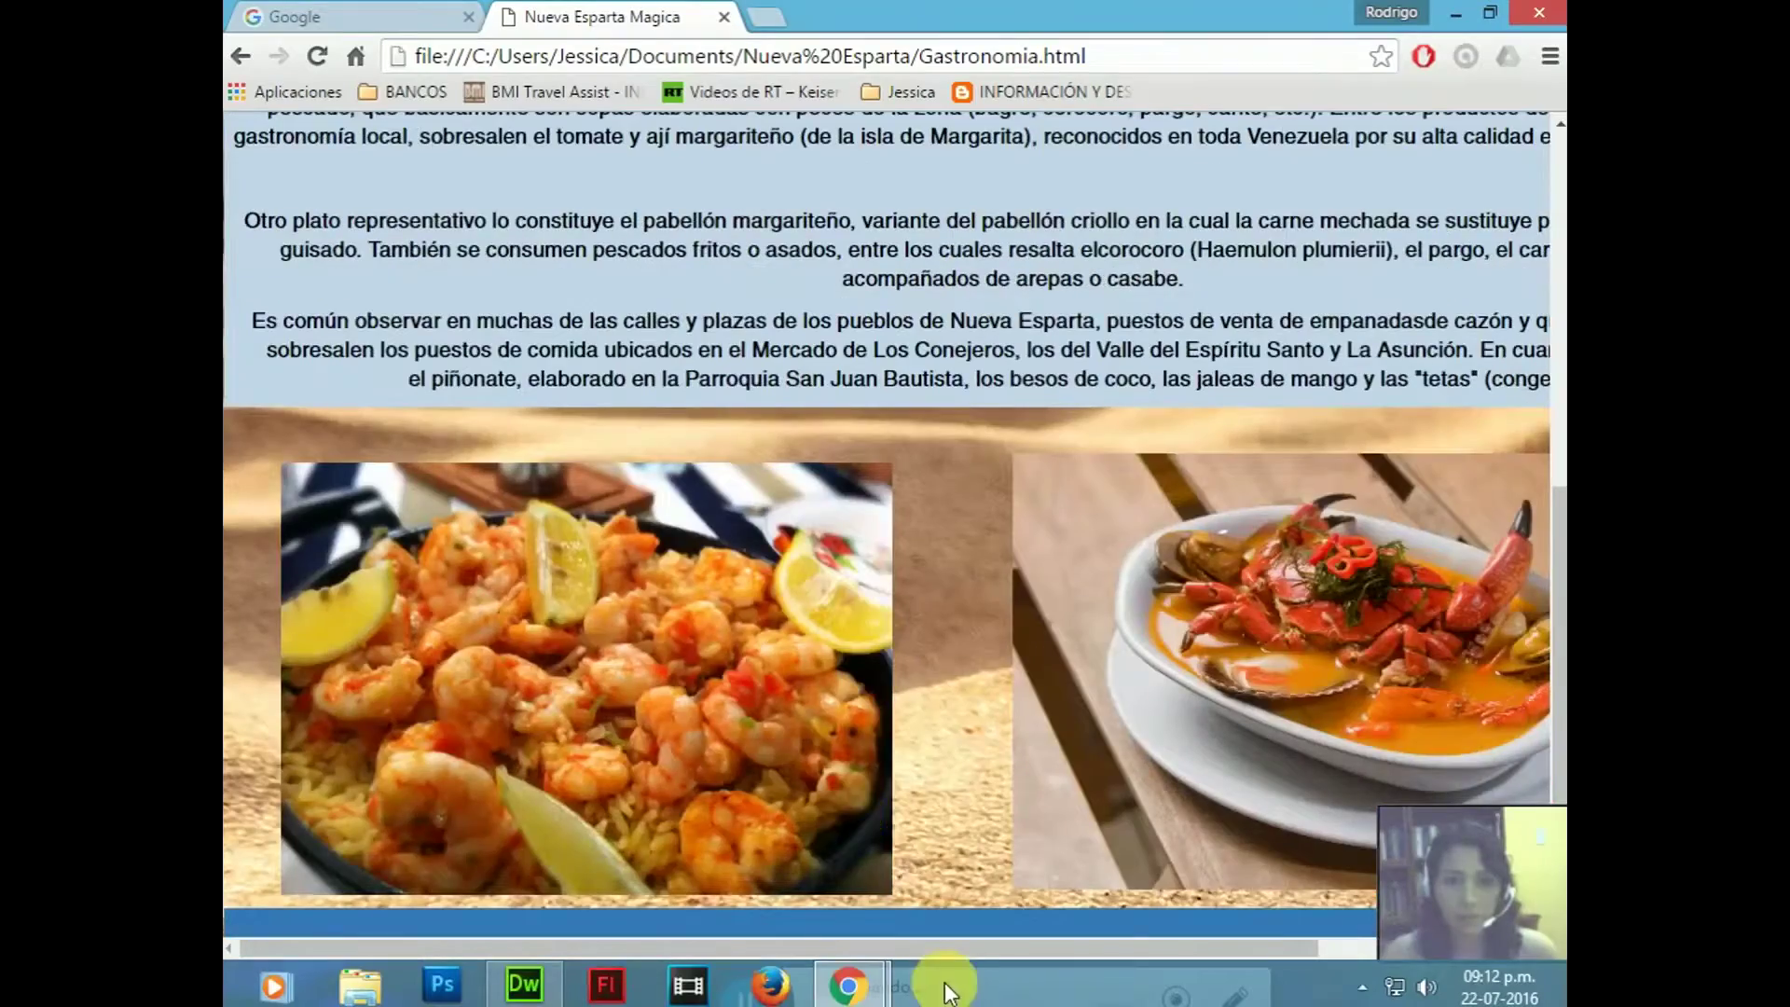
{"action": "left_click_drag", "start_coordinate": [1003, 943], "coordinate": [550, 753]}
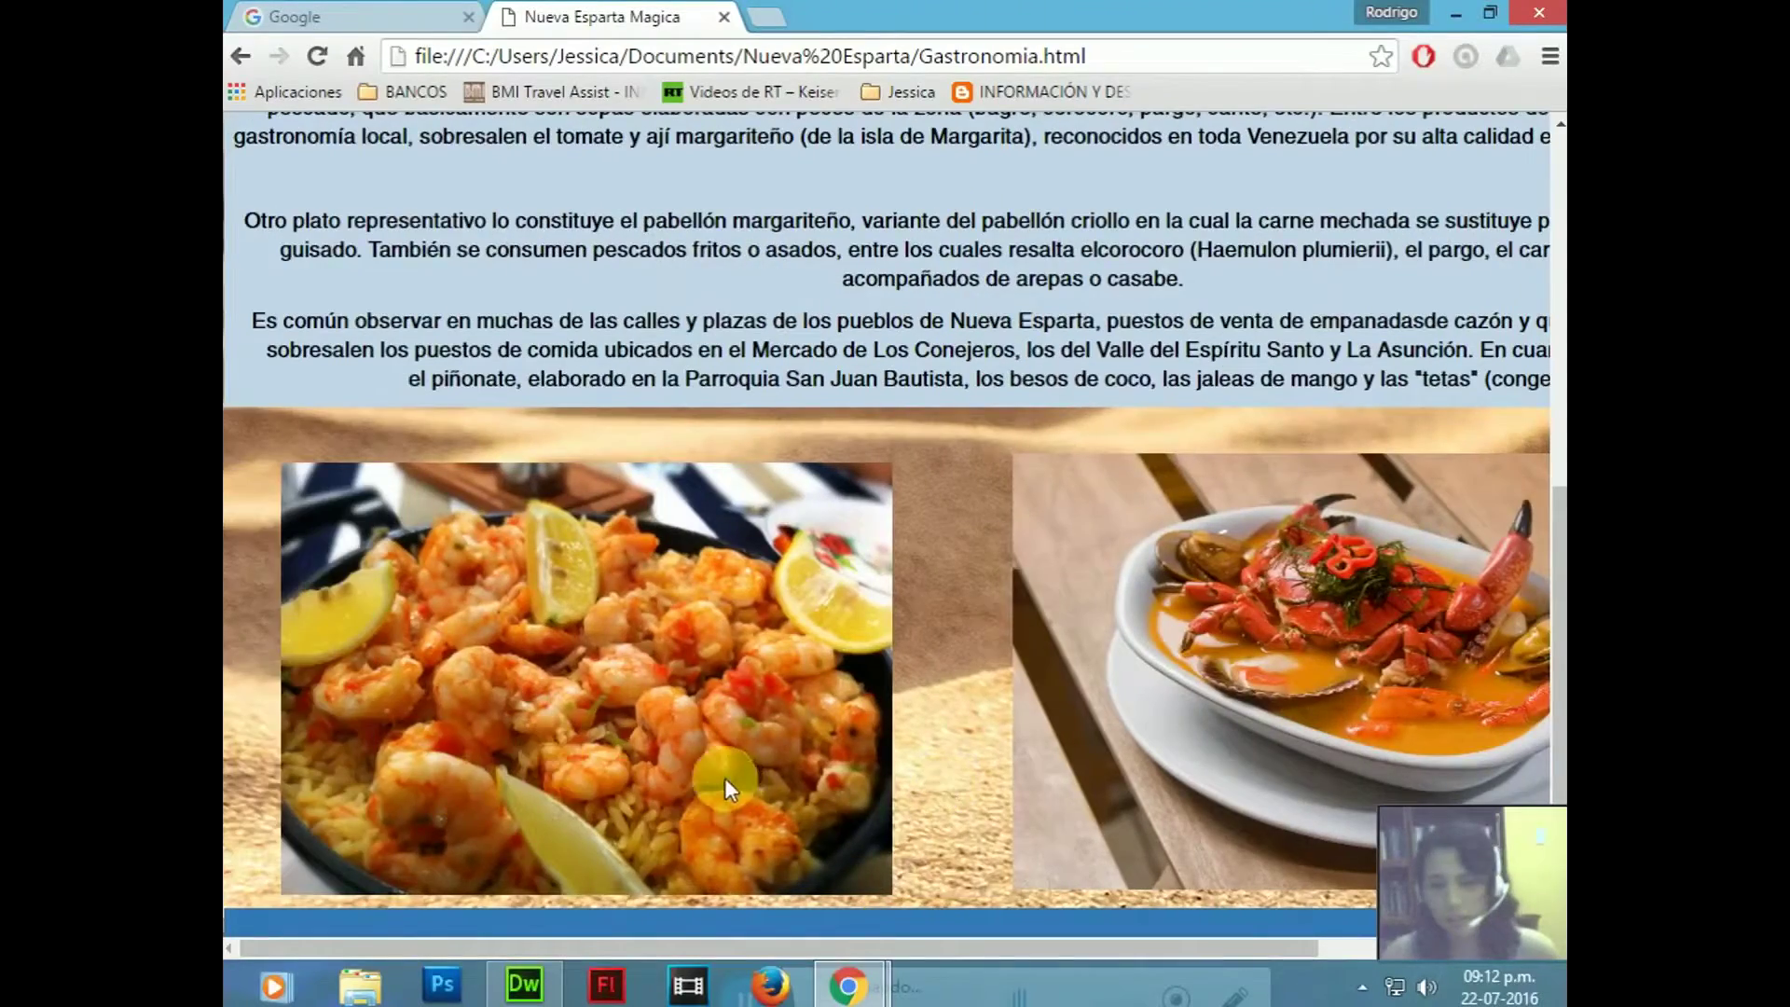
{"action": "scroll", "coordinate": [731, 781], "scroll_direction": "up", "scroll_amount": 8}
- Open the site's Turismo page and review the Sitios Turisticos text and its column of pictures
{"action": "left_click", "coordinate": [988, 375]}
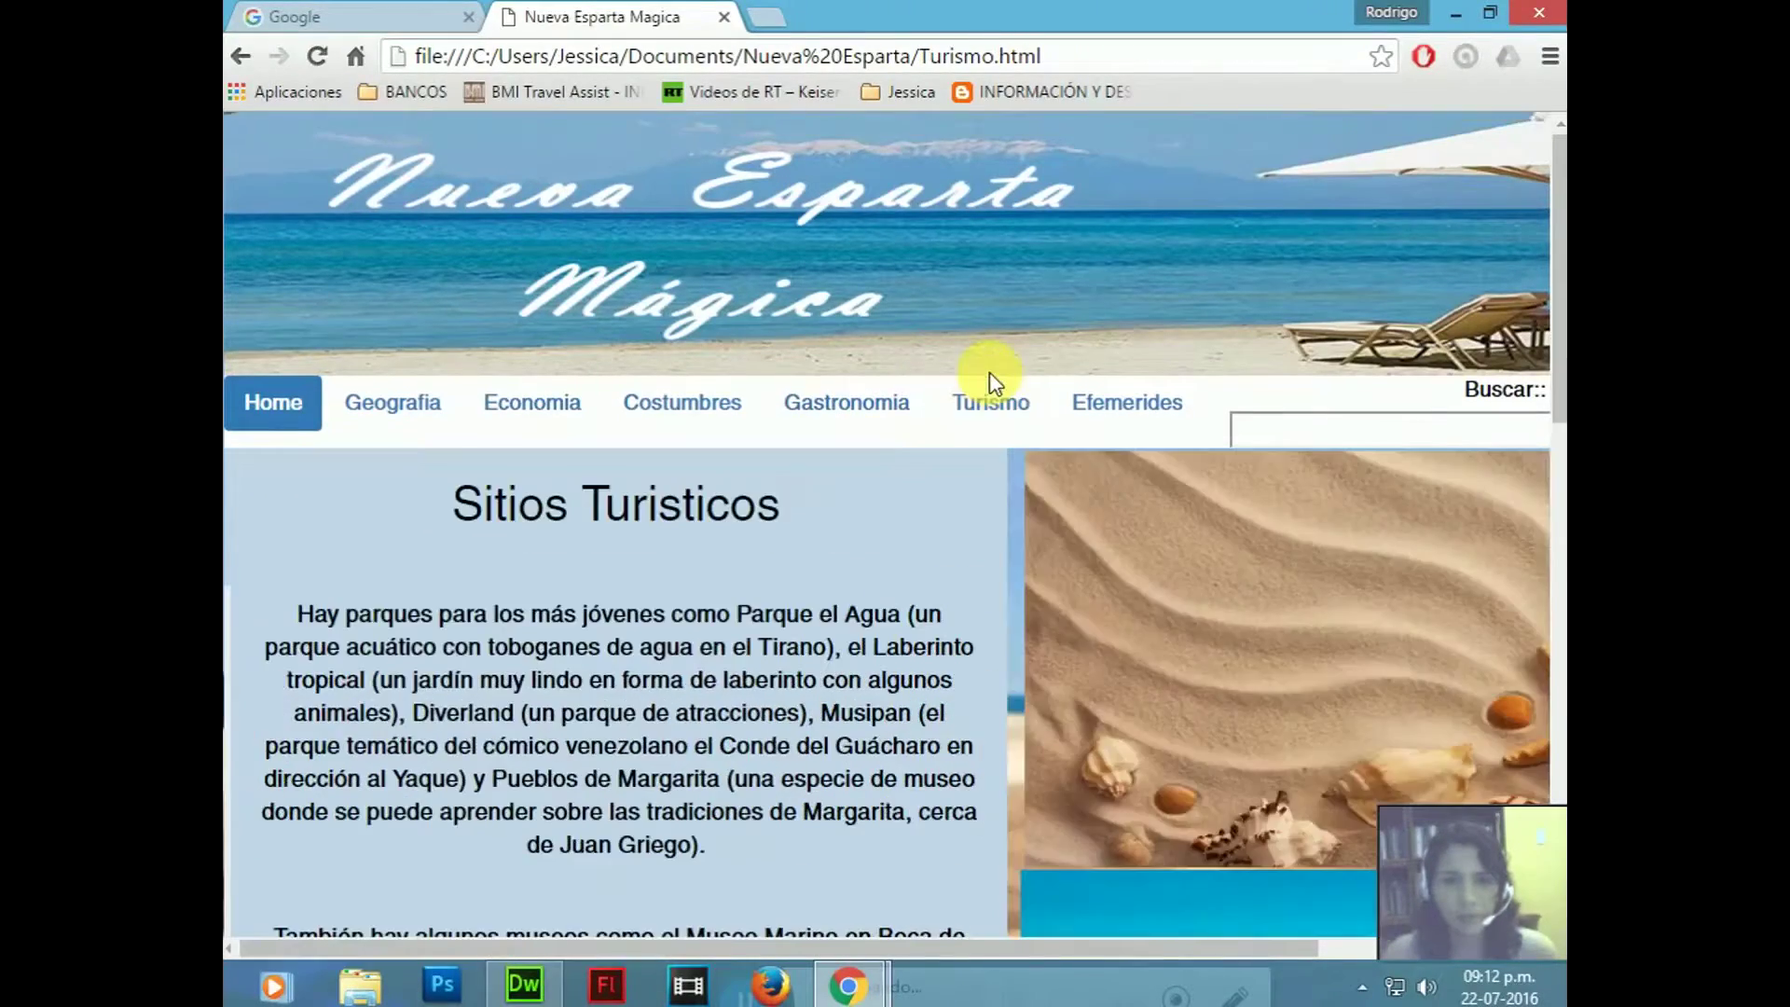
{"action": "scroll", "coordinate": [292, 507], "scroll_direction": "down", "scroll_amount": 5}
{"action": "left_click_drag", "start_coordinate": [1119, 948], "coordinate": [1327, 951]}
{"action": "scroll", "coordinate": [1335, 516], "scroll_direction": "down", "scroll_amount": 9}
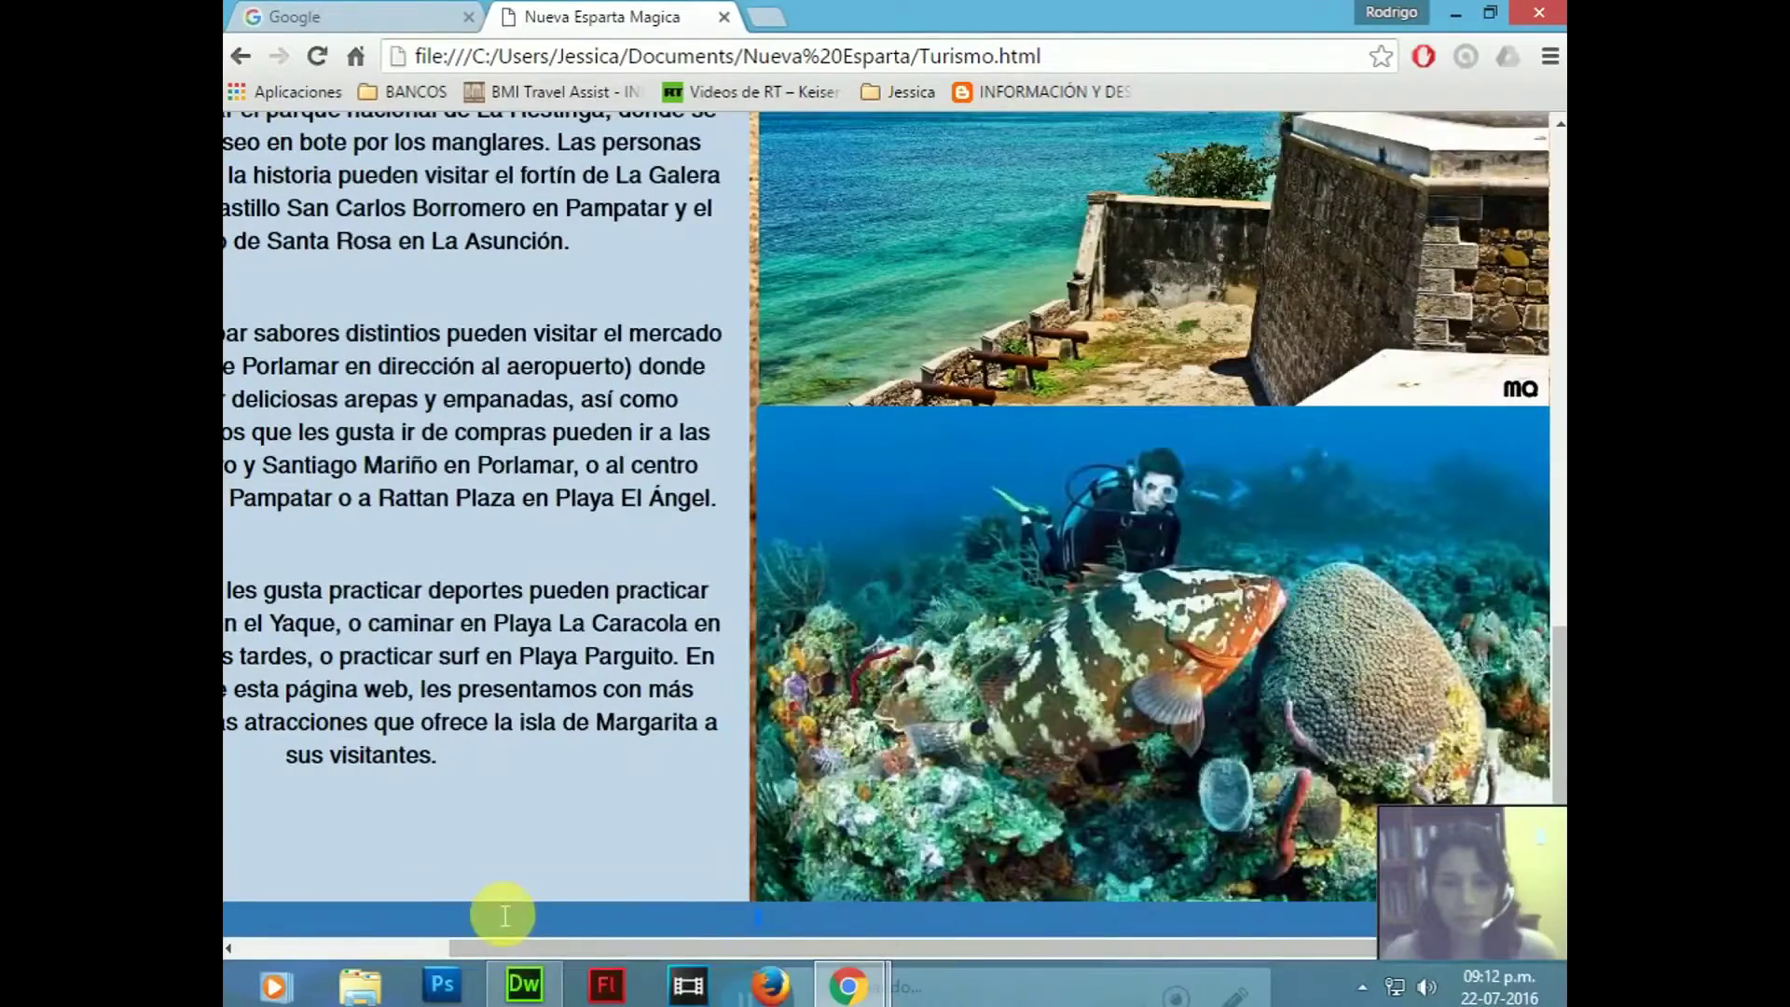
{"action": "left_click_drag", "start_coordinate": [654, 945], "coordinate": [339, 871]}
{"action": "scroll", "coordinate": [547, 780], "scroll_direction": "up", "scroll_amount": 12}
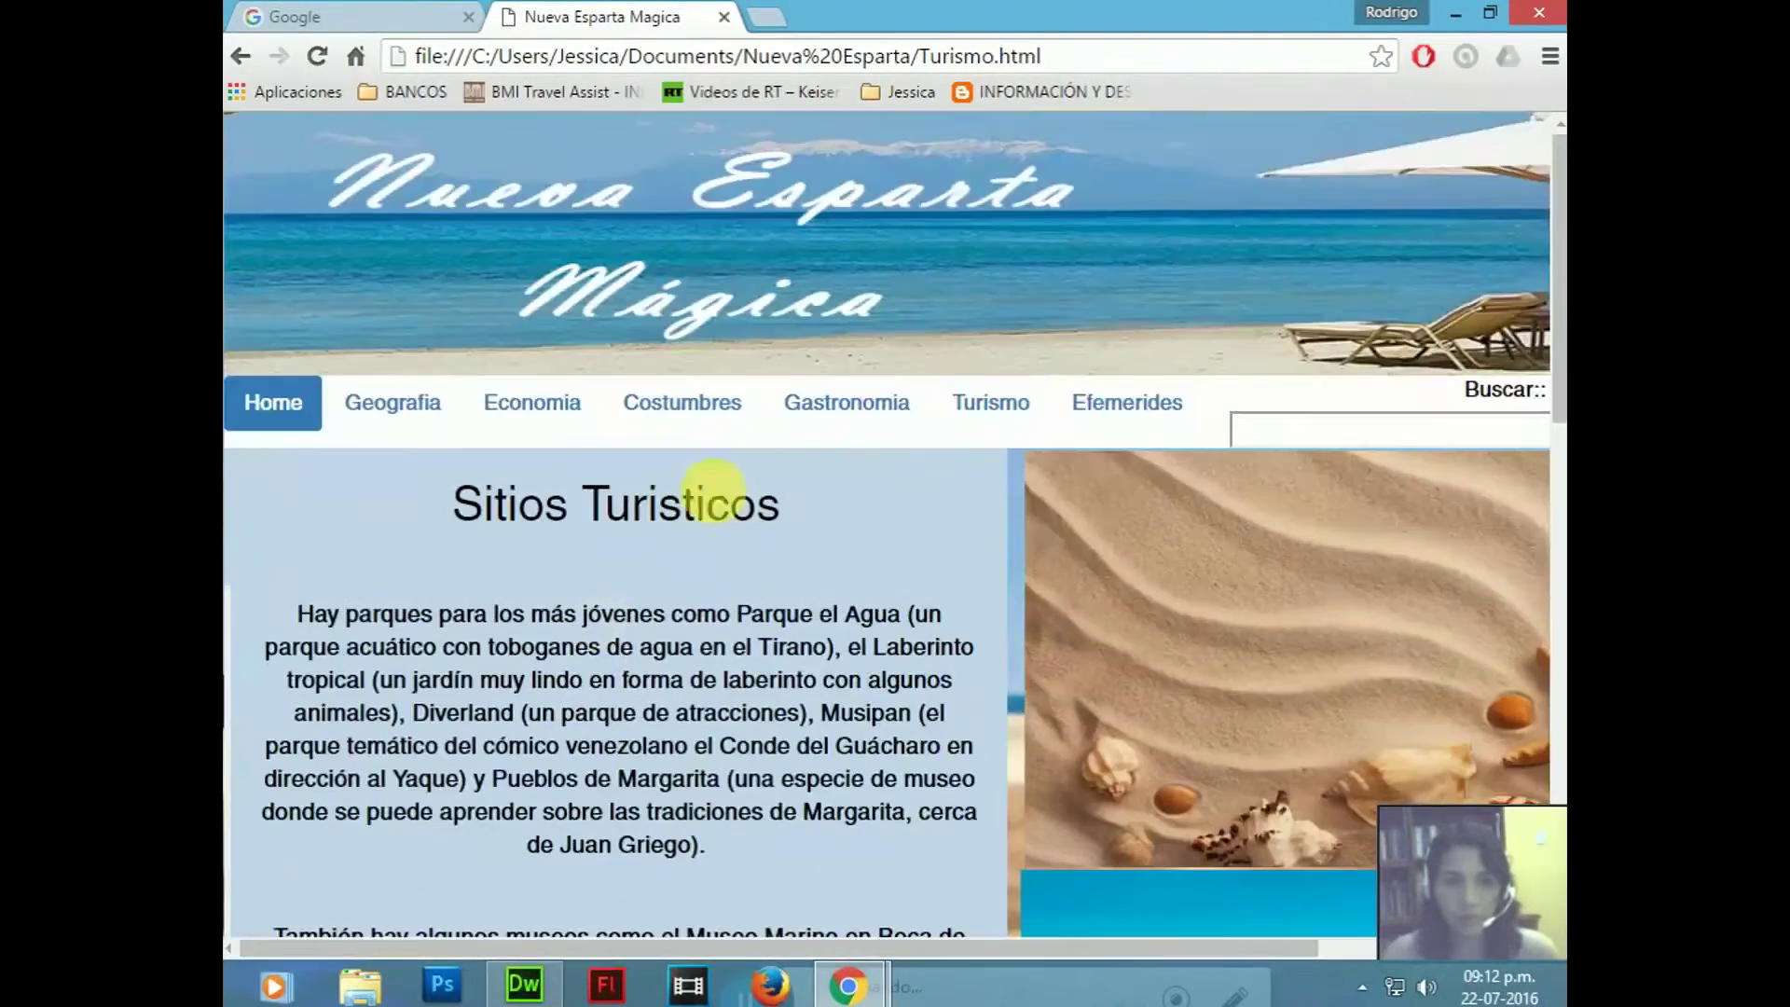
- Open the site's Efemerides page and review the dated event columns and the search area
{"action": "left_click", "coordinate": [1132, 404]}
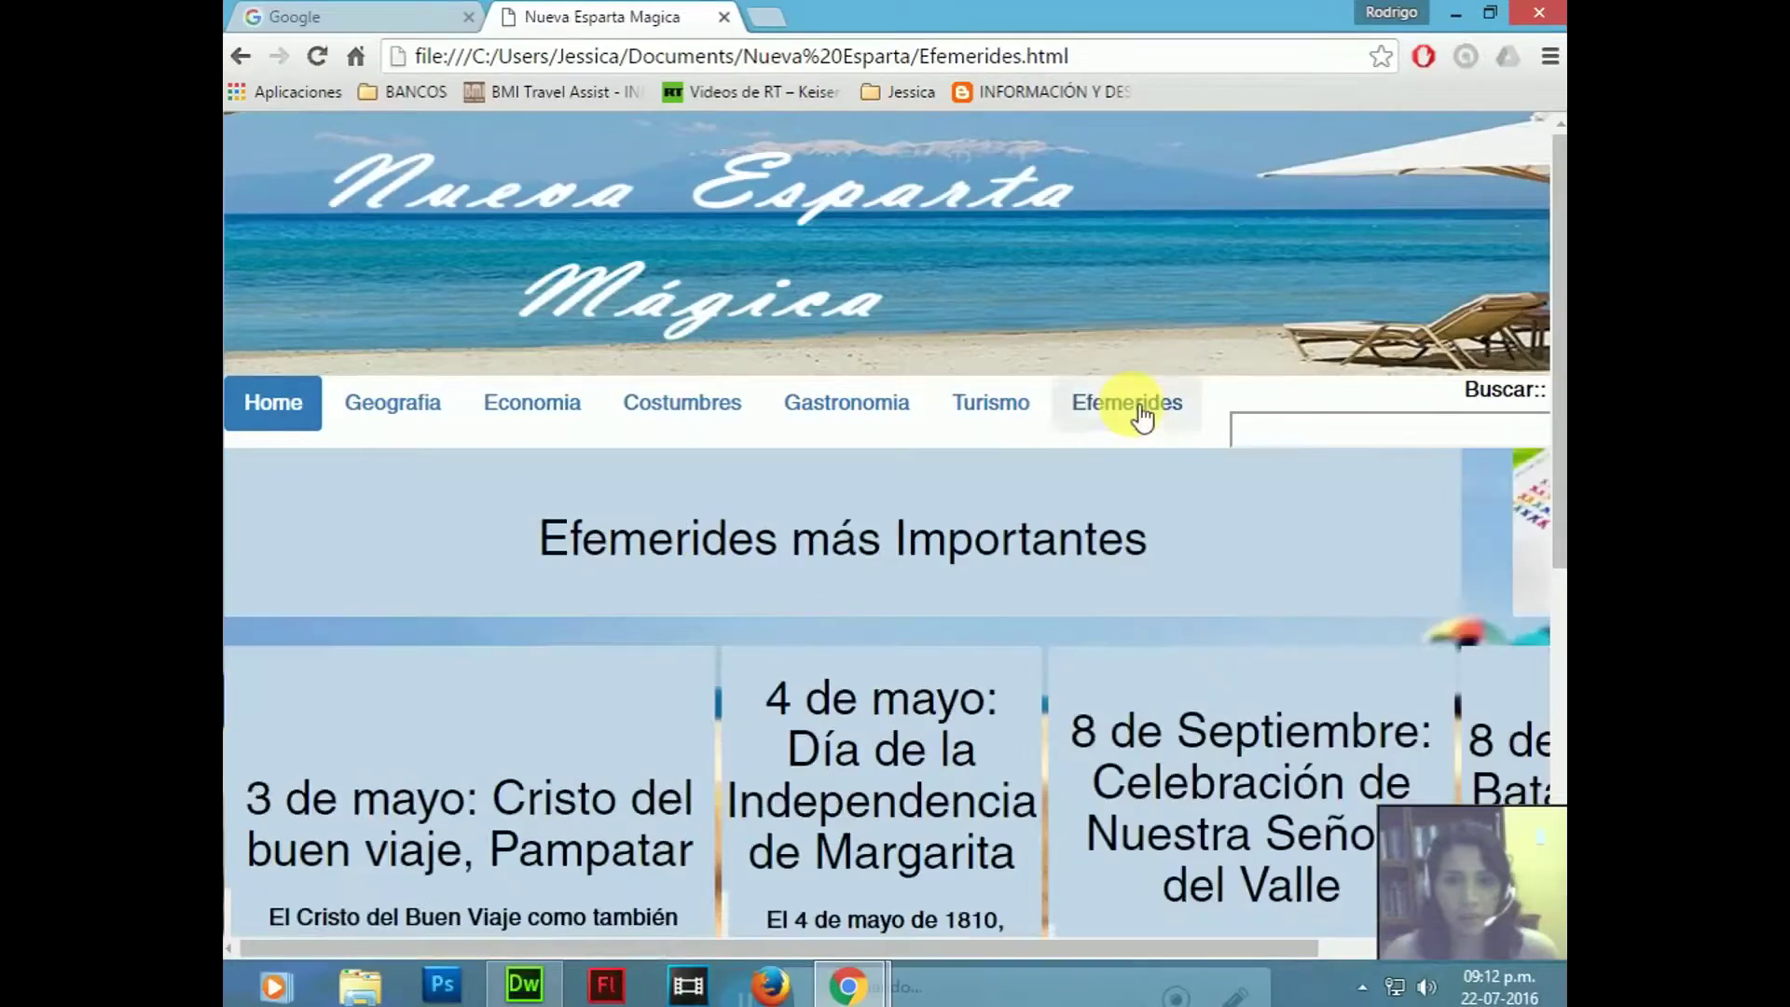
{"action": "scroll", "coordinate": [893, 499], "scroll_direction": "down", "scroll_amount": 4}
{"action": "scroll", "coordinate": [893, 500], "scroll_direction": "up", "scroll_amount": 3}
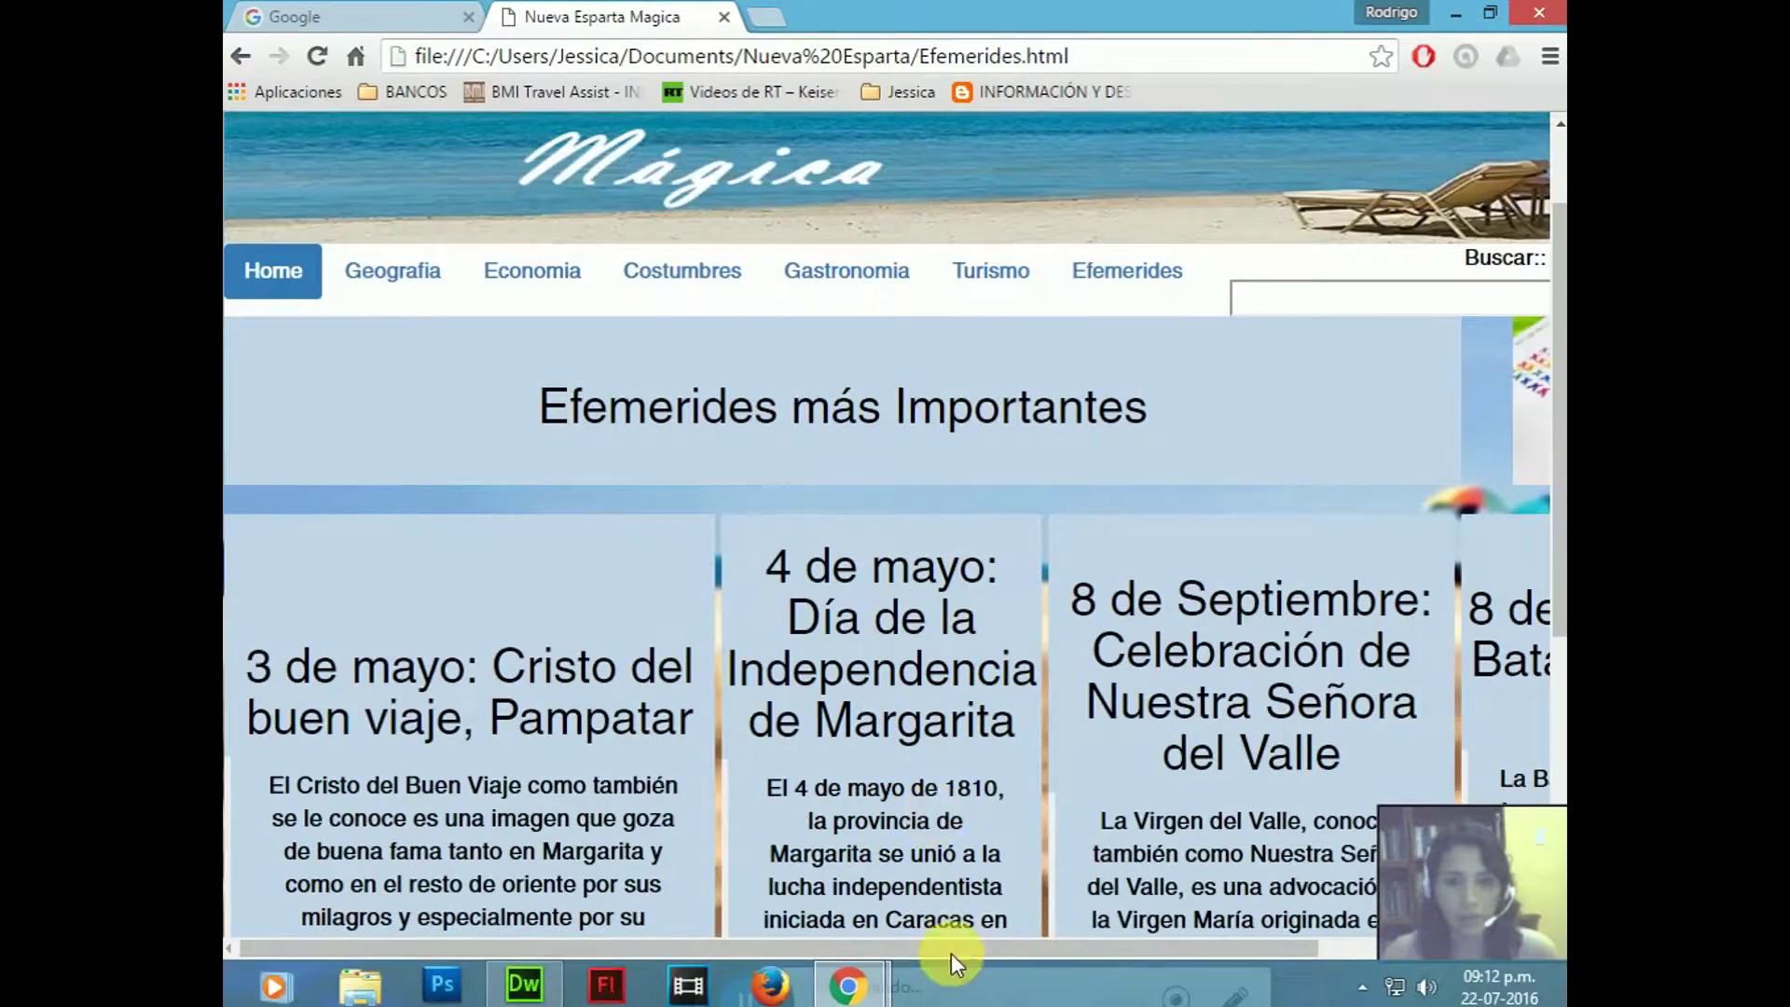
{"action": "scroll", "coordinate": [869, 873], "scroll_direction": "down", "scroll_amount": 5}
{"action": "left_click_drag", "start_coordinate": [929, 938], "coordinate": [581, 808]}
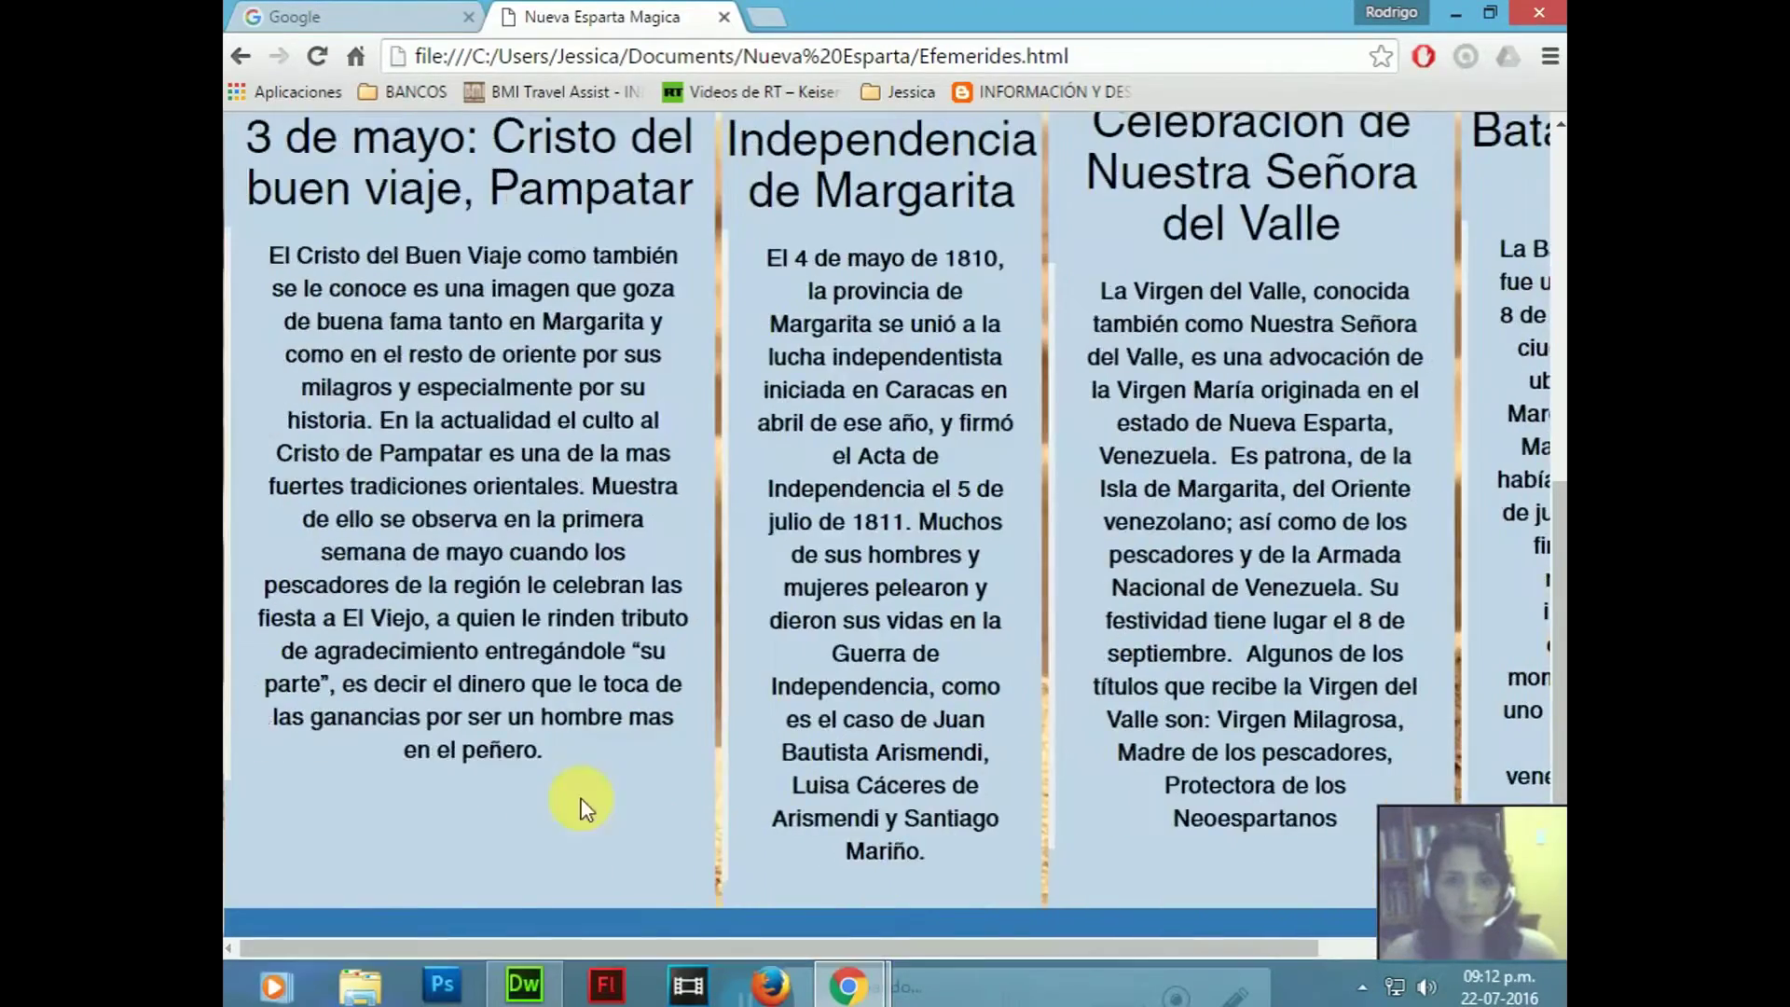
{"action": "scroll", "coordinate": [581, 808], "scroll_direction": "up", "scroll_amount": 7}
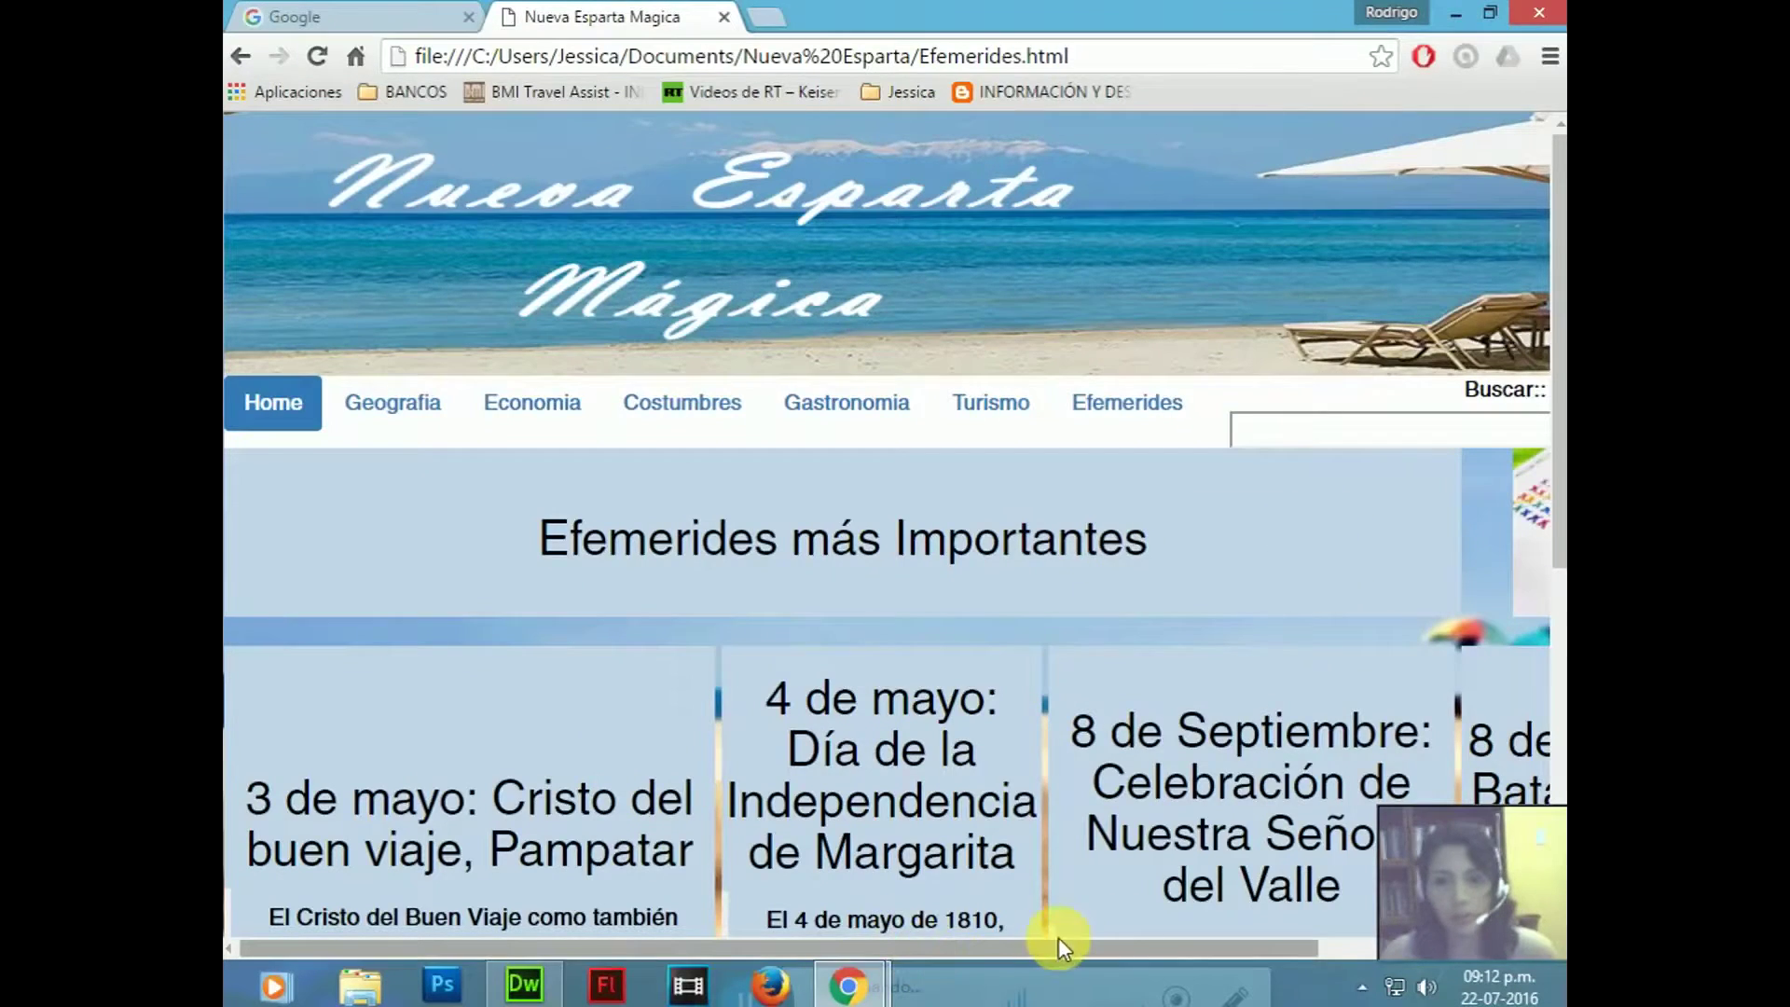
{"action": "left_click_drag", "start_coordinate": [1059, 937], "coordinate": [1269, 914]}
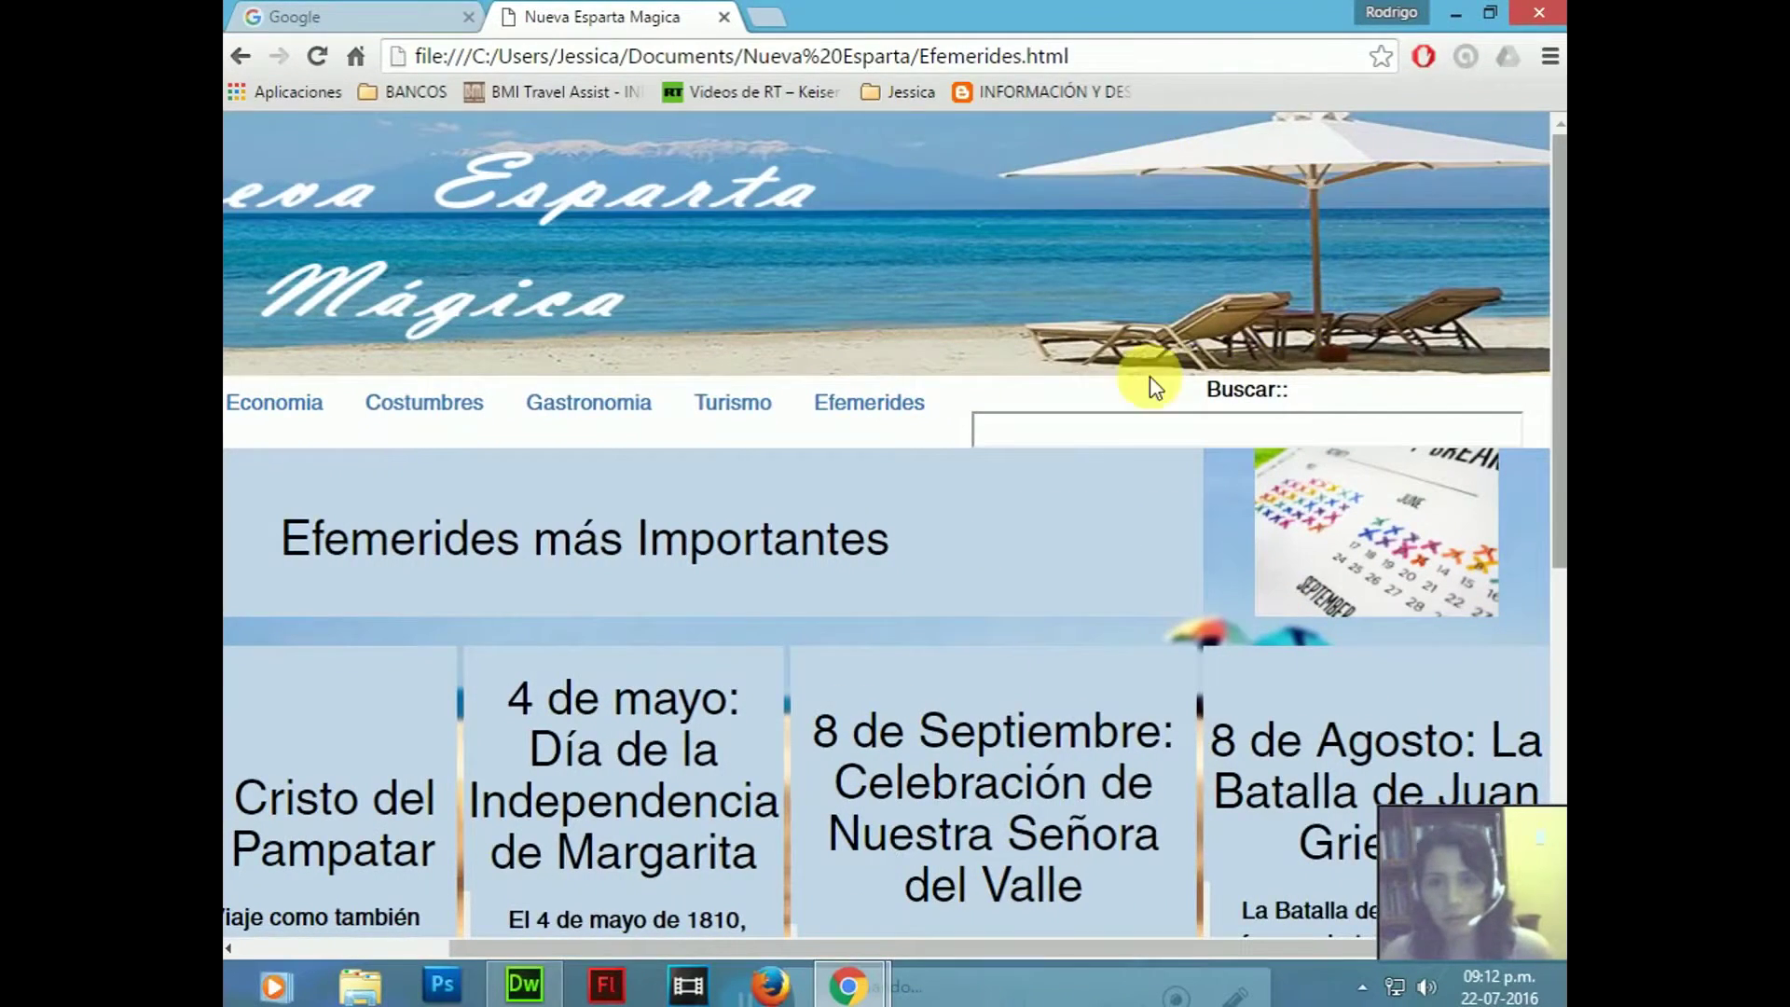
- Switch to Dreamweaver, examine the Index.html layout in design view, and preview the page in Chrome
{"action": "key", "text": "alt+Tab"}
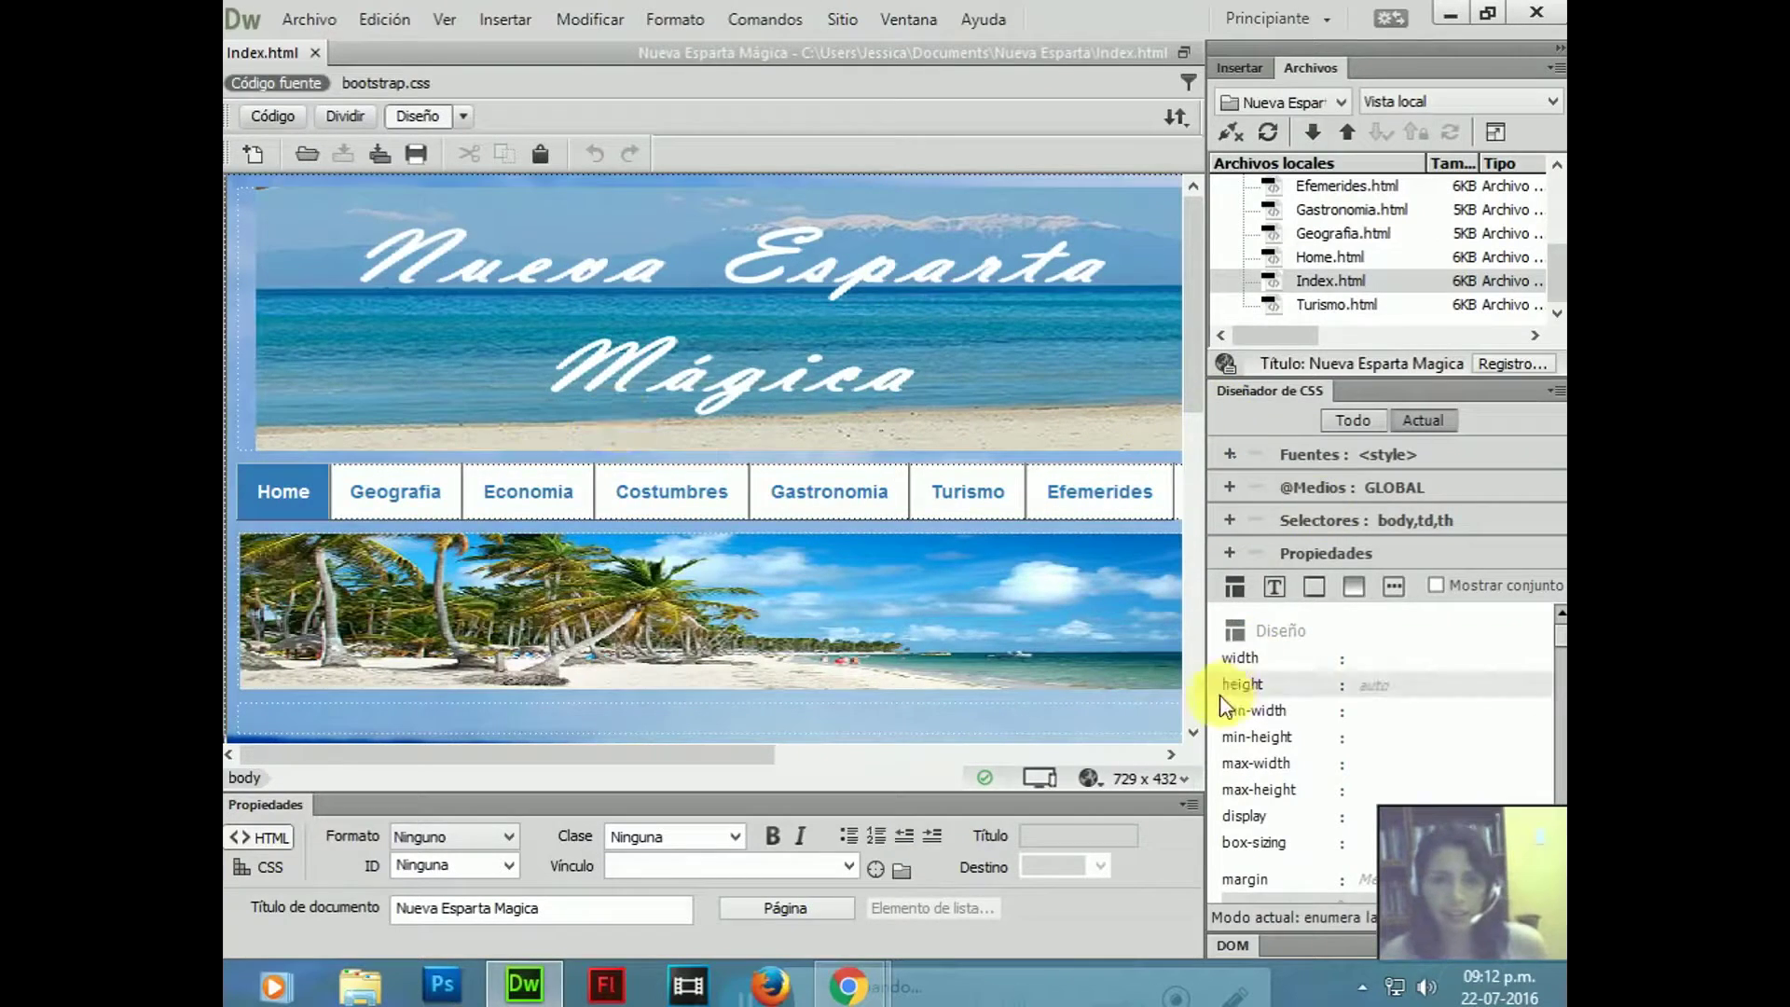
{"action": "left_click_drag", "start_coordinate": [632, 756], "coordinate": [485, 758]}
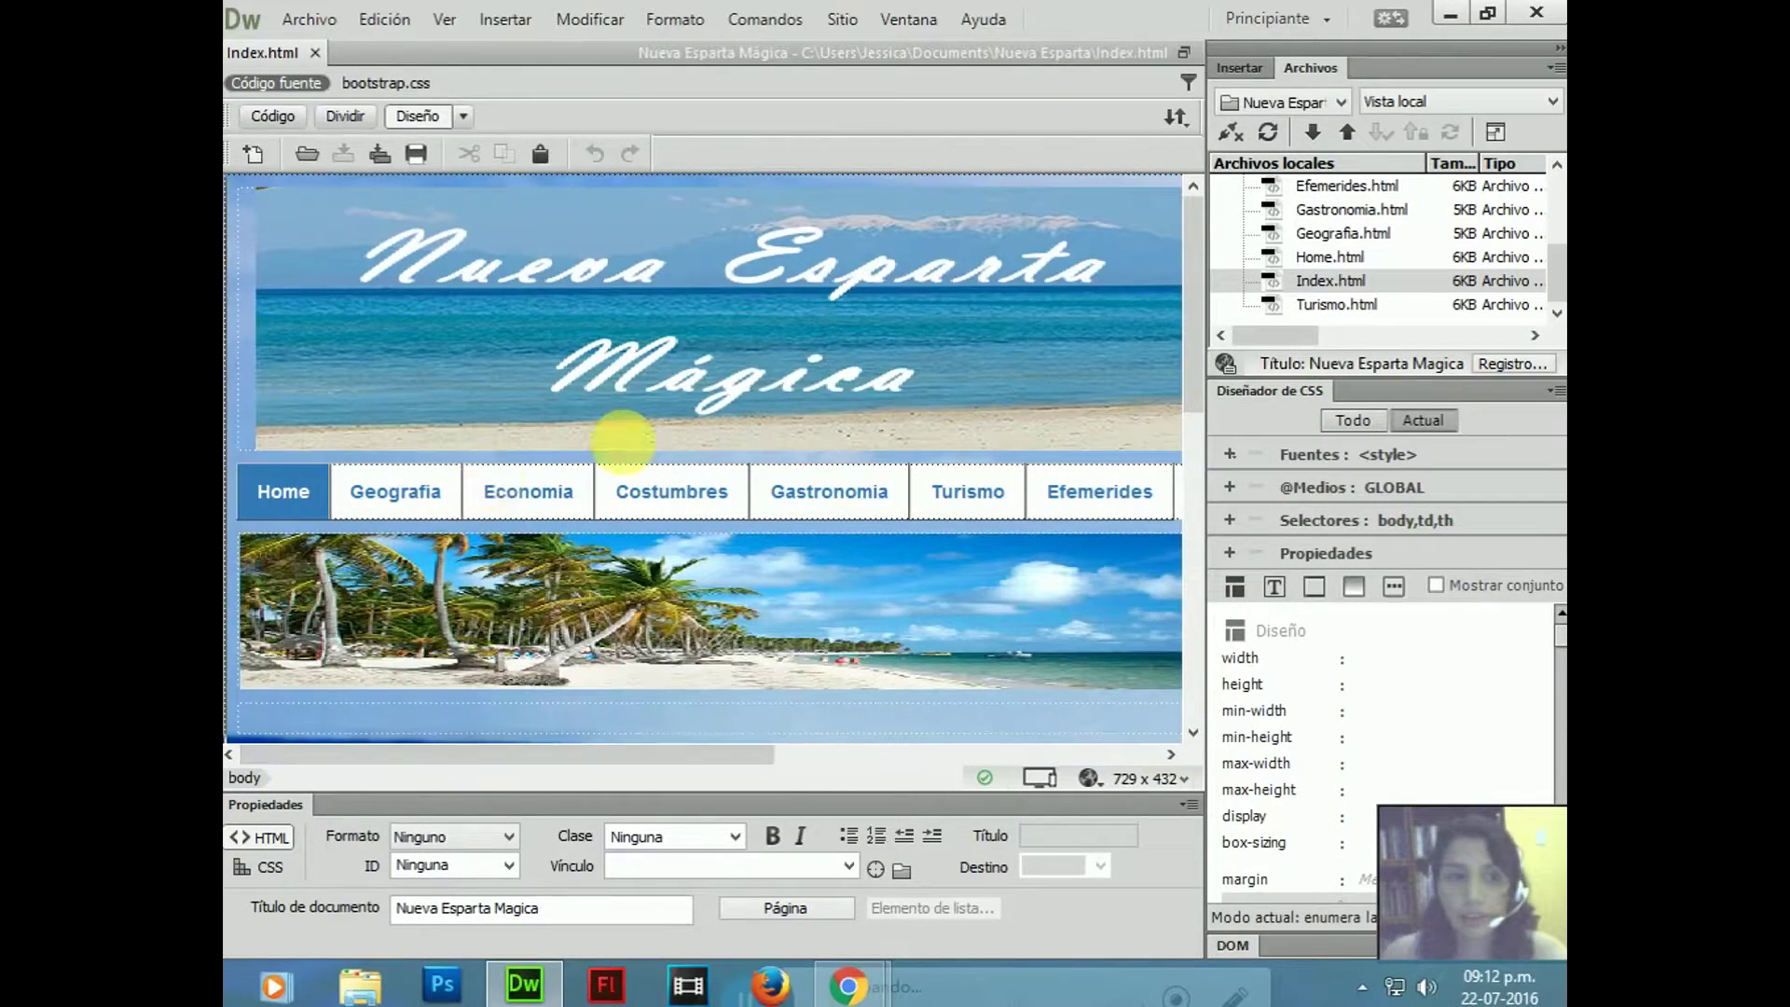
{"action": "scroll", "coordinate": [491, 483], "scroll_direction": "down", "scroll_amount": 8}
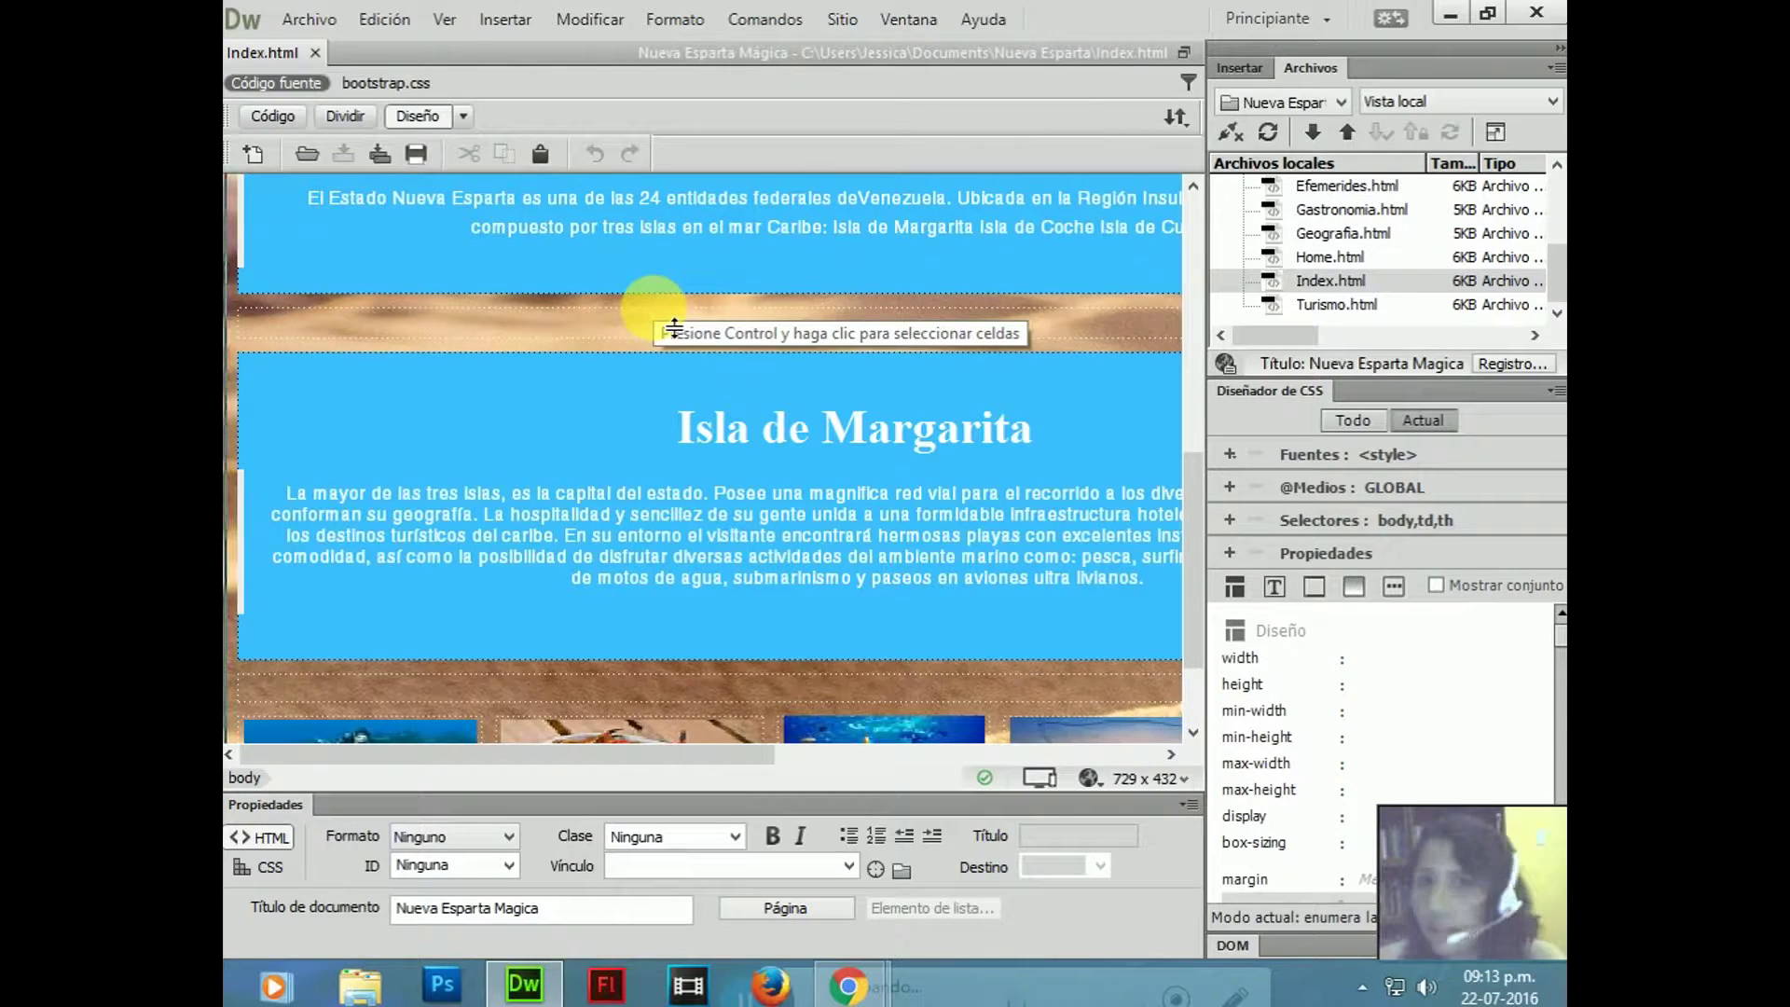
{"action": "key", "text": "F12"}
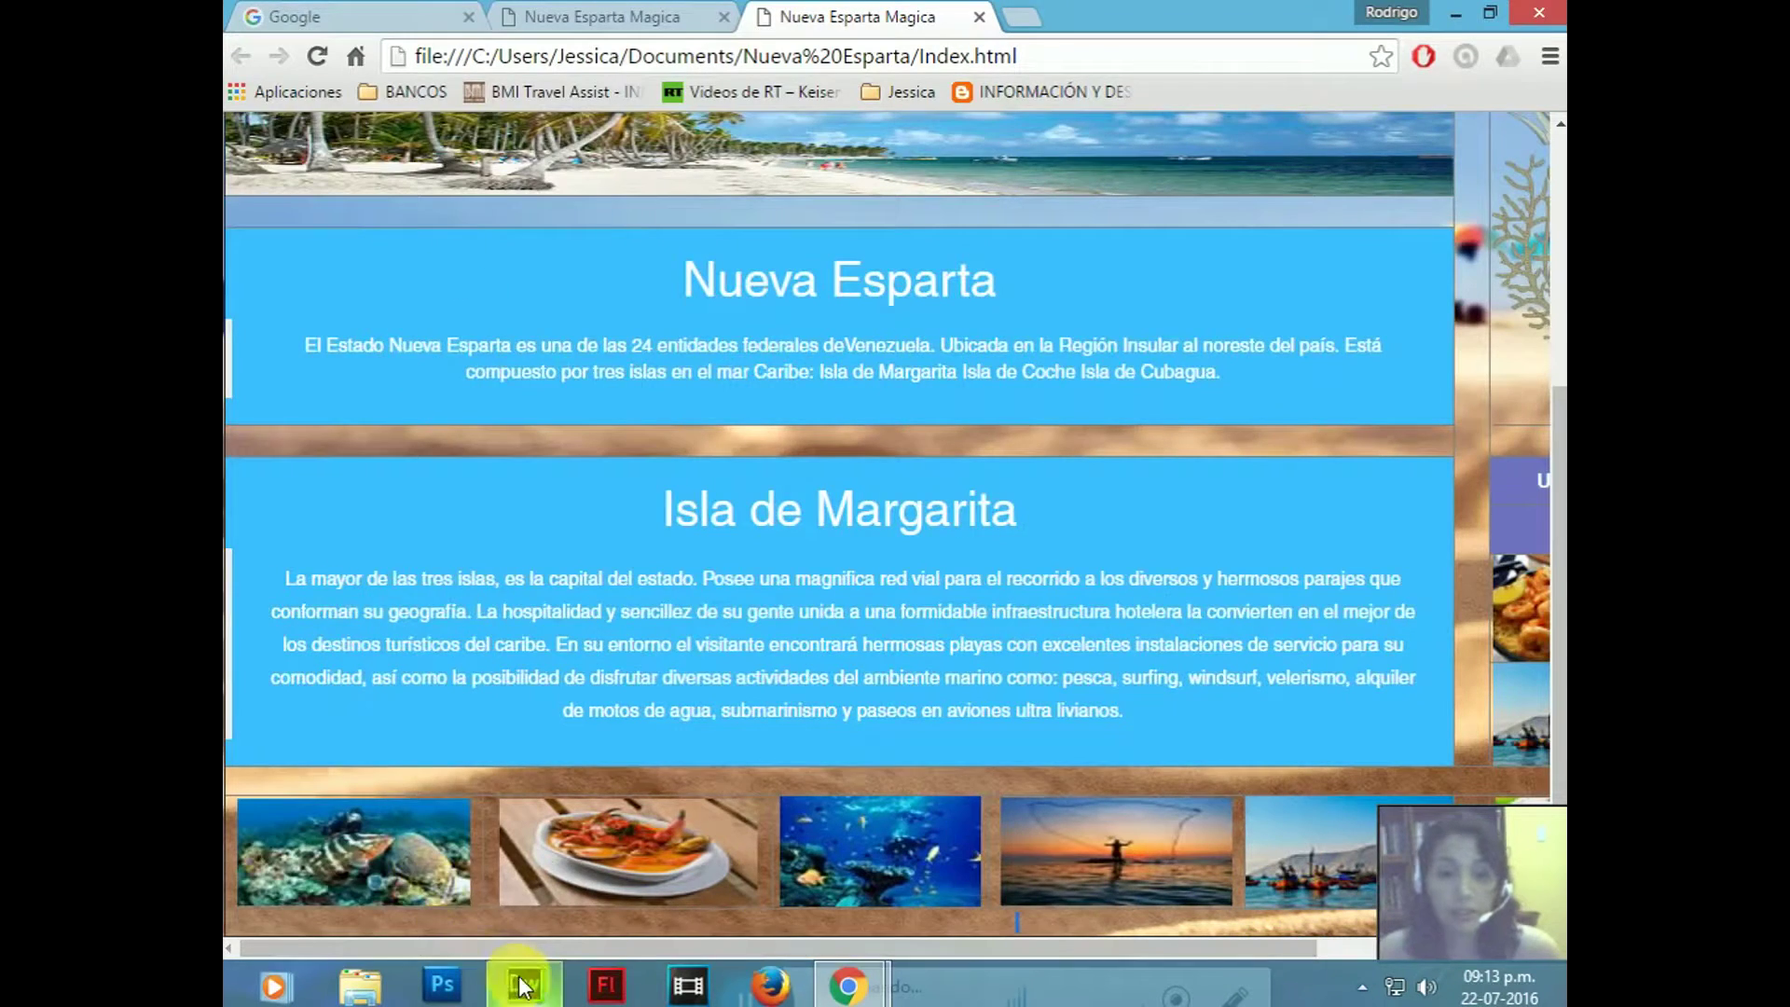
{"action": "left_click", "coordinate": [524, 986]}
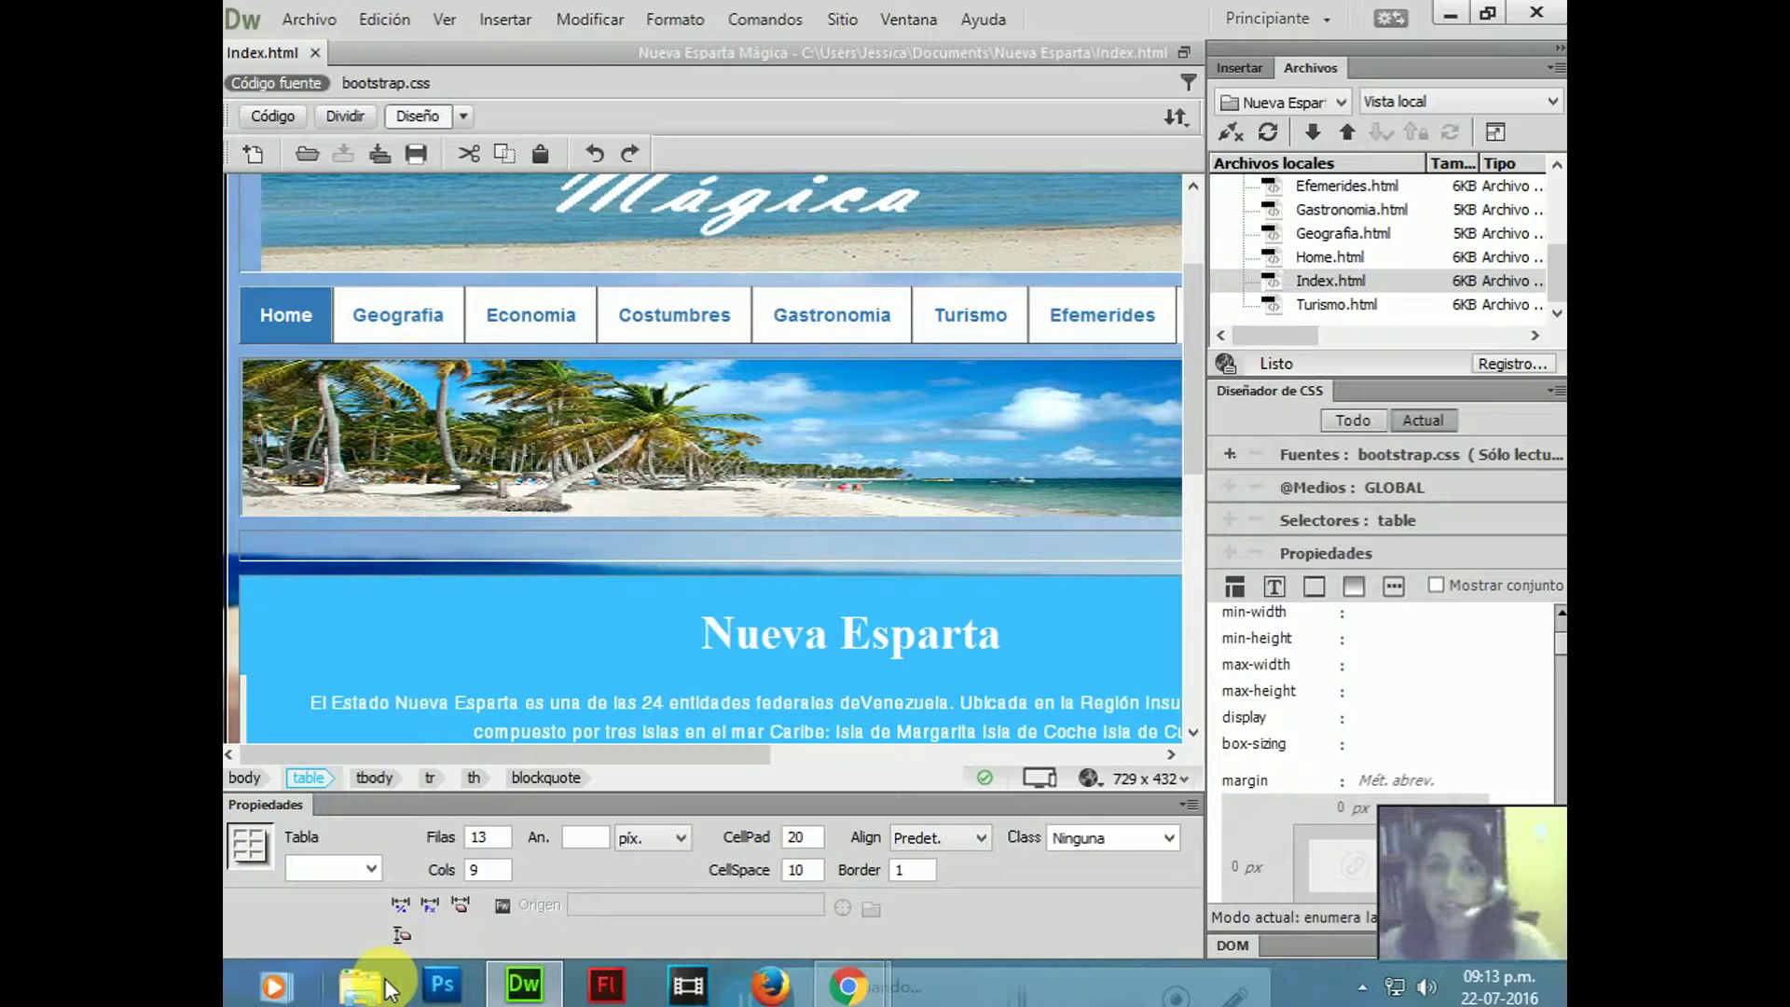
- Set the border of the Index.html layout table to 0
{"action": "double_click", "coordinate": [900, 872]}
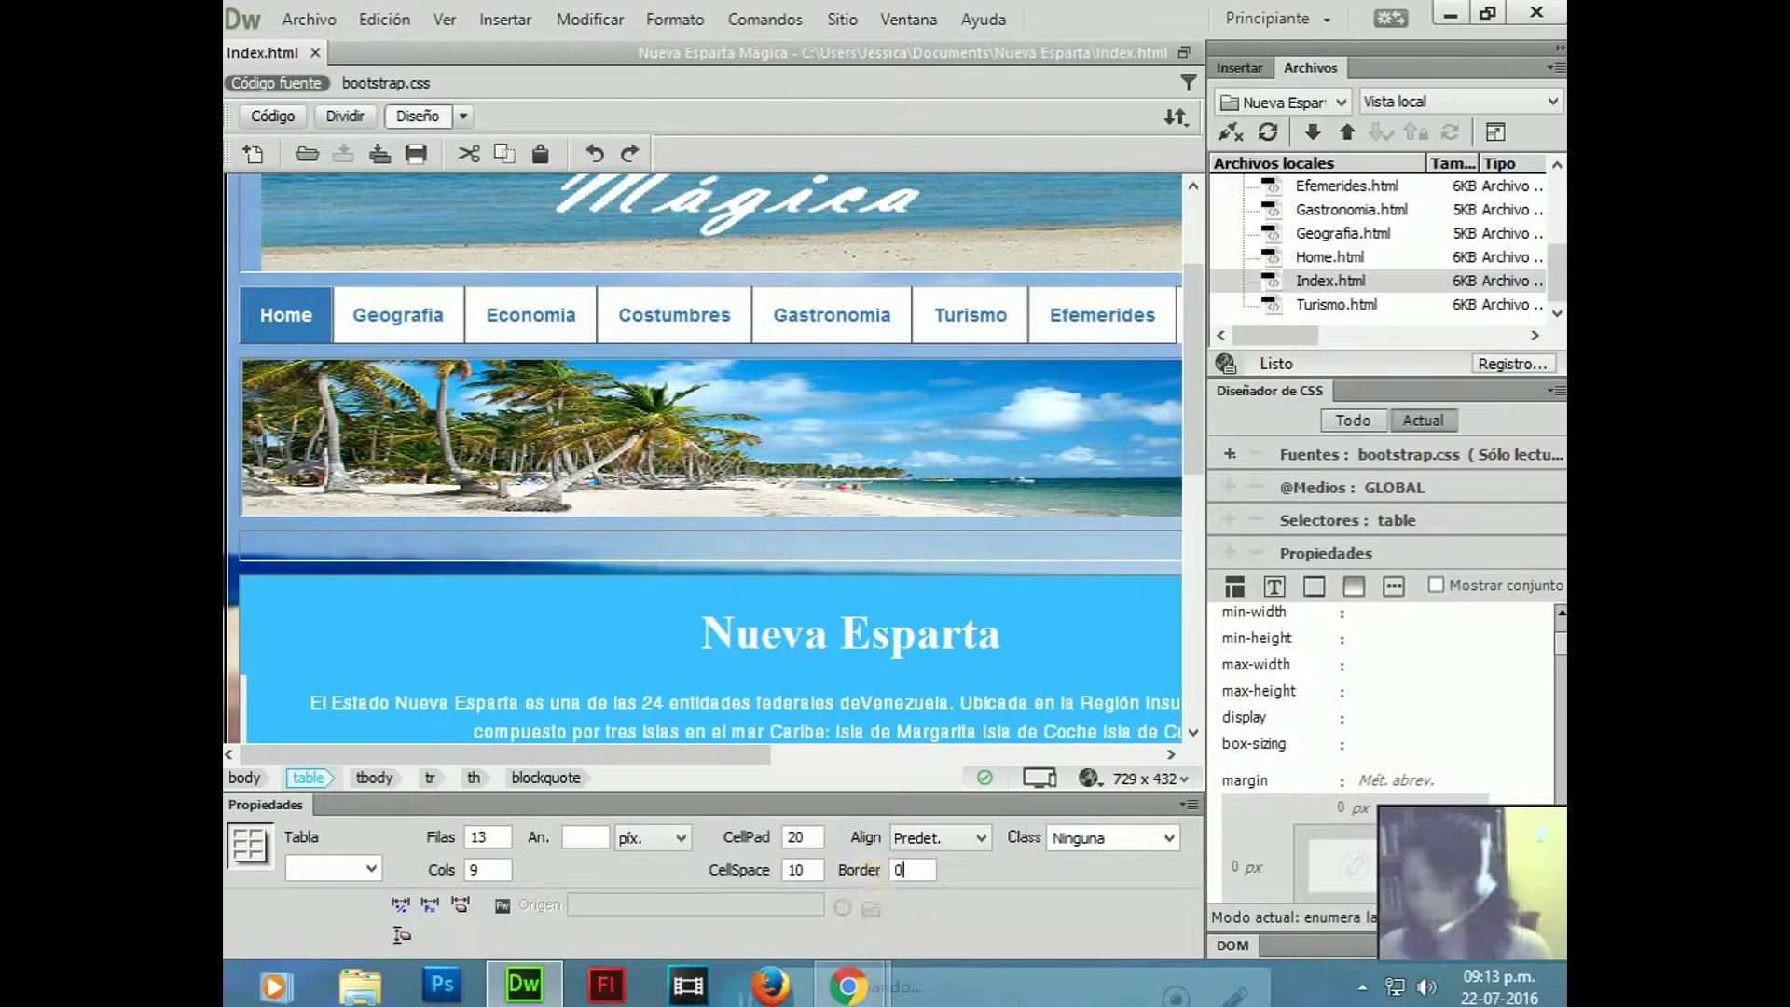
{"action": "key", "text": "Return"}
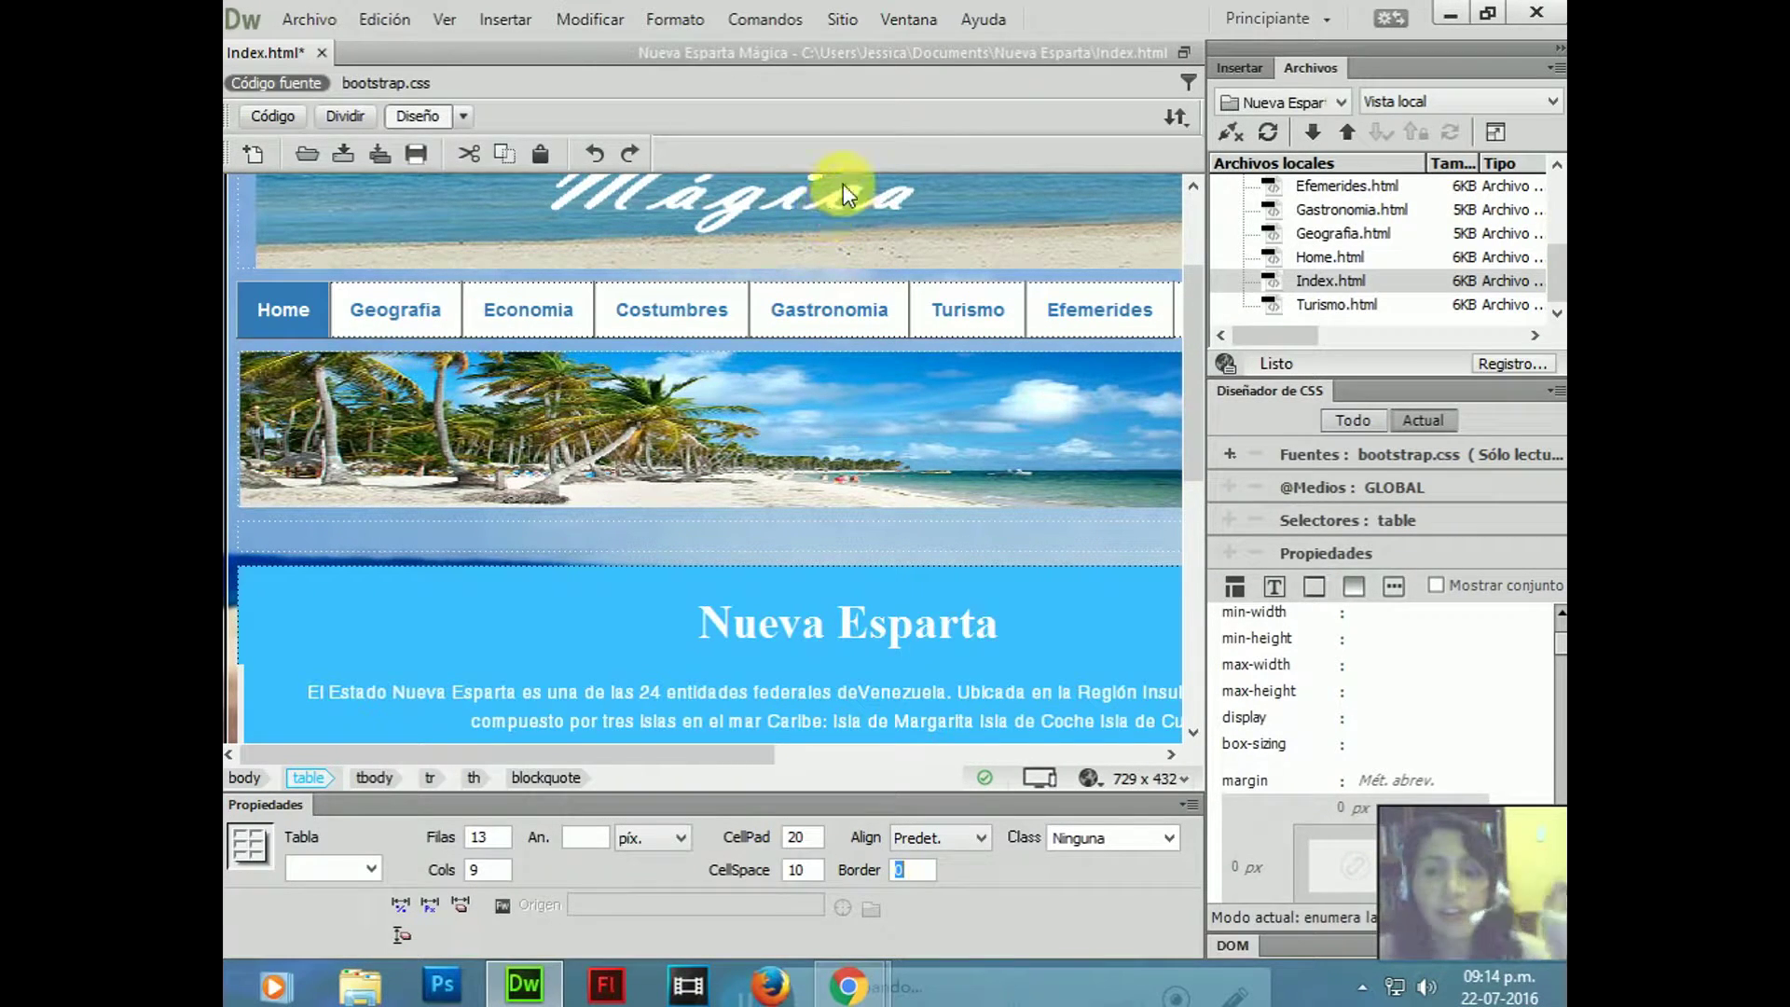
{"action": "left_click_drag", "start_coordinate": [1197, 348], "coordinate": [1195, 278]}
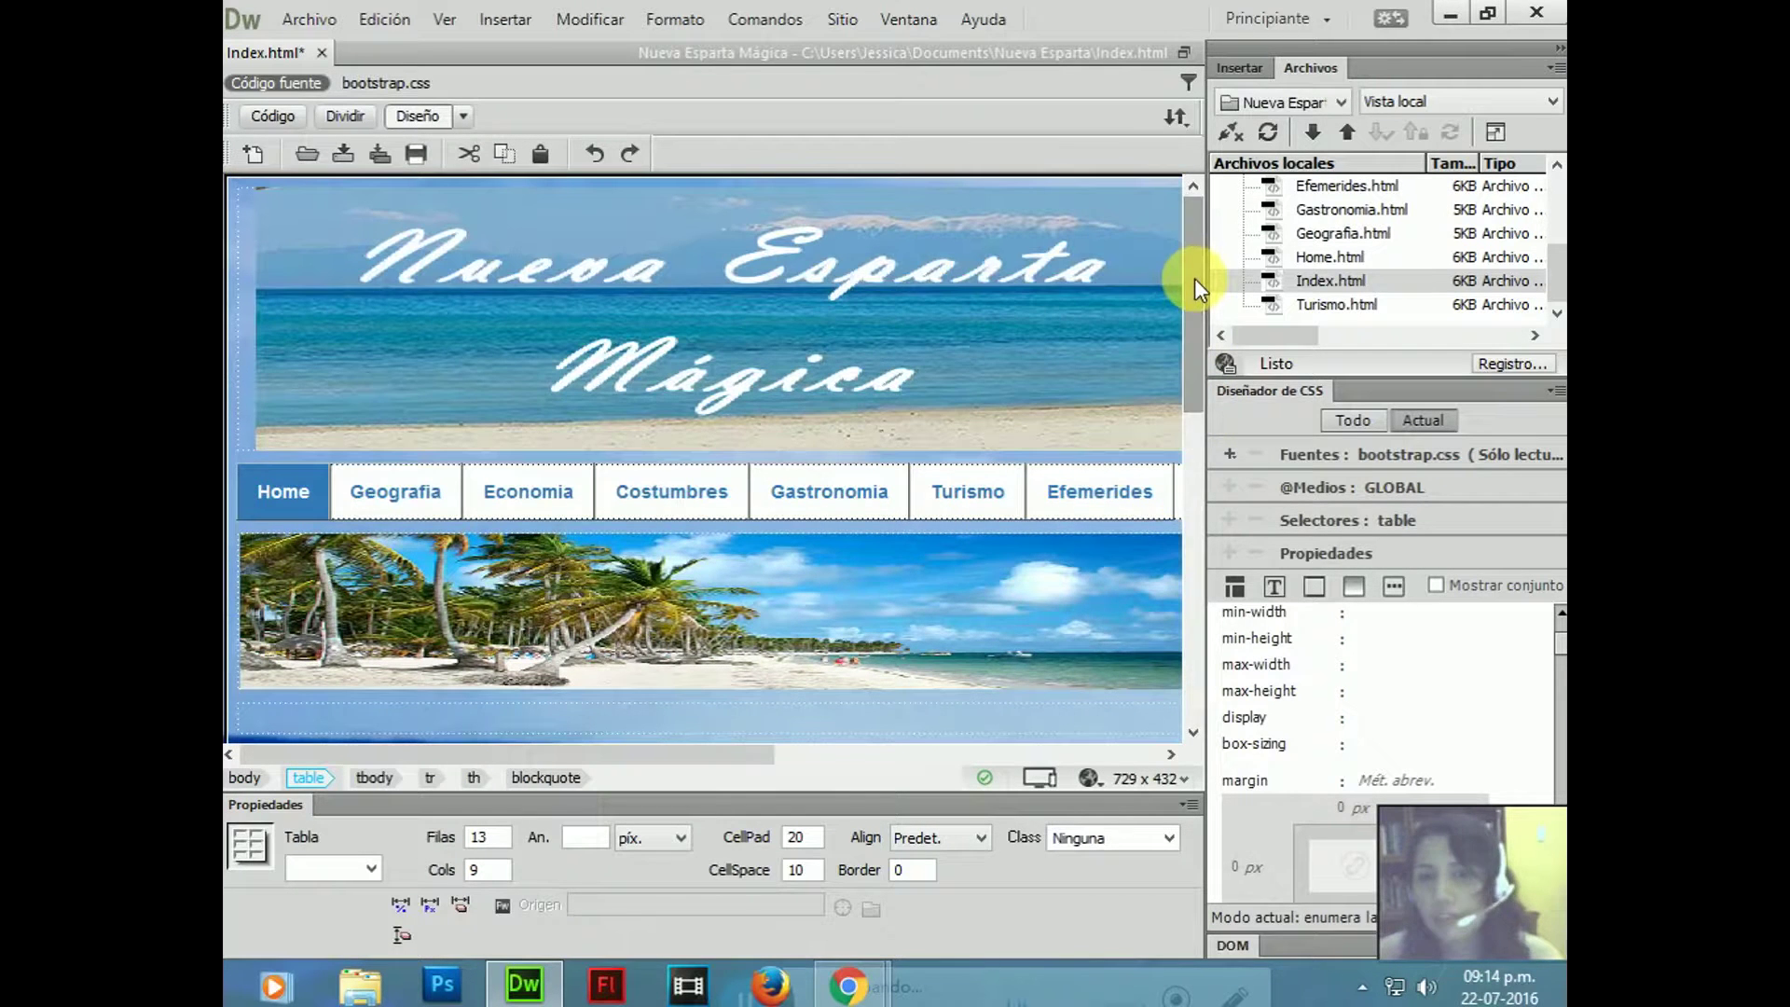
- Point out Turismo.html and Index.html among the site files, and inspect the links of the Geografia, Economia and Costumbres menu items
{"action": "left_click", "coordinate": [1366, 306]}
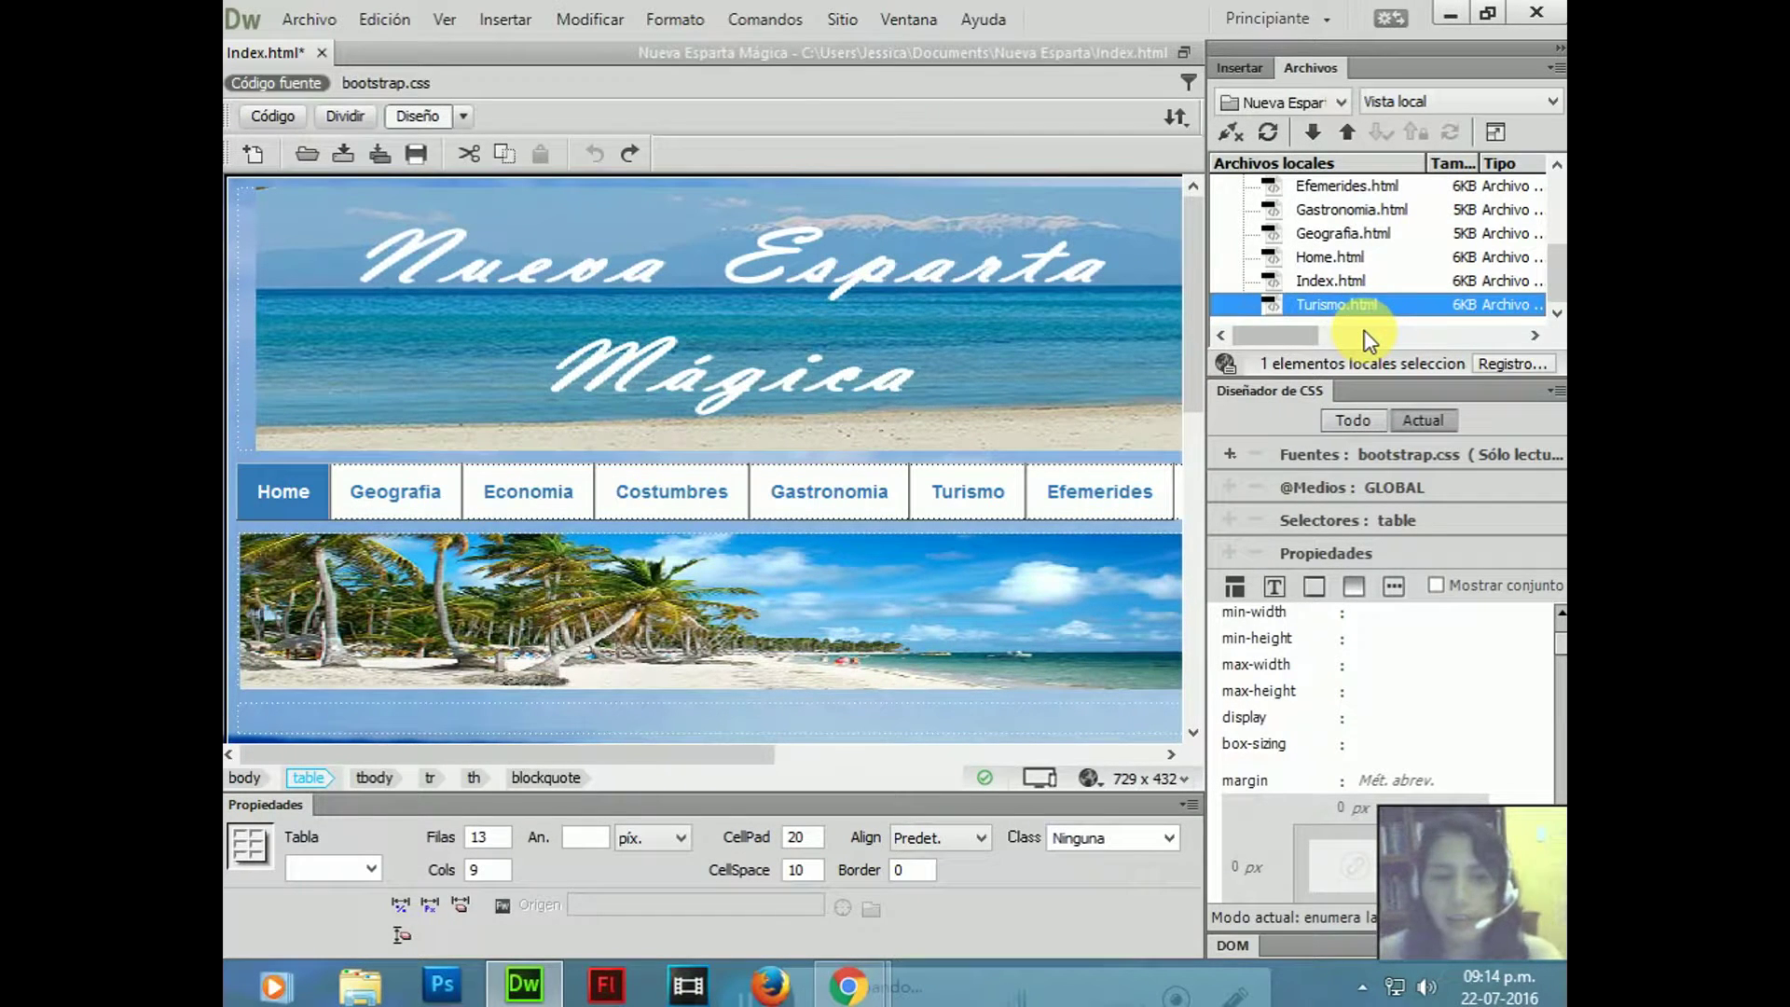
{"action": "left_click", "coordinate": [1320, 276]}
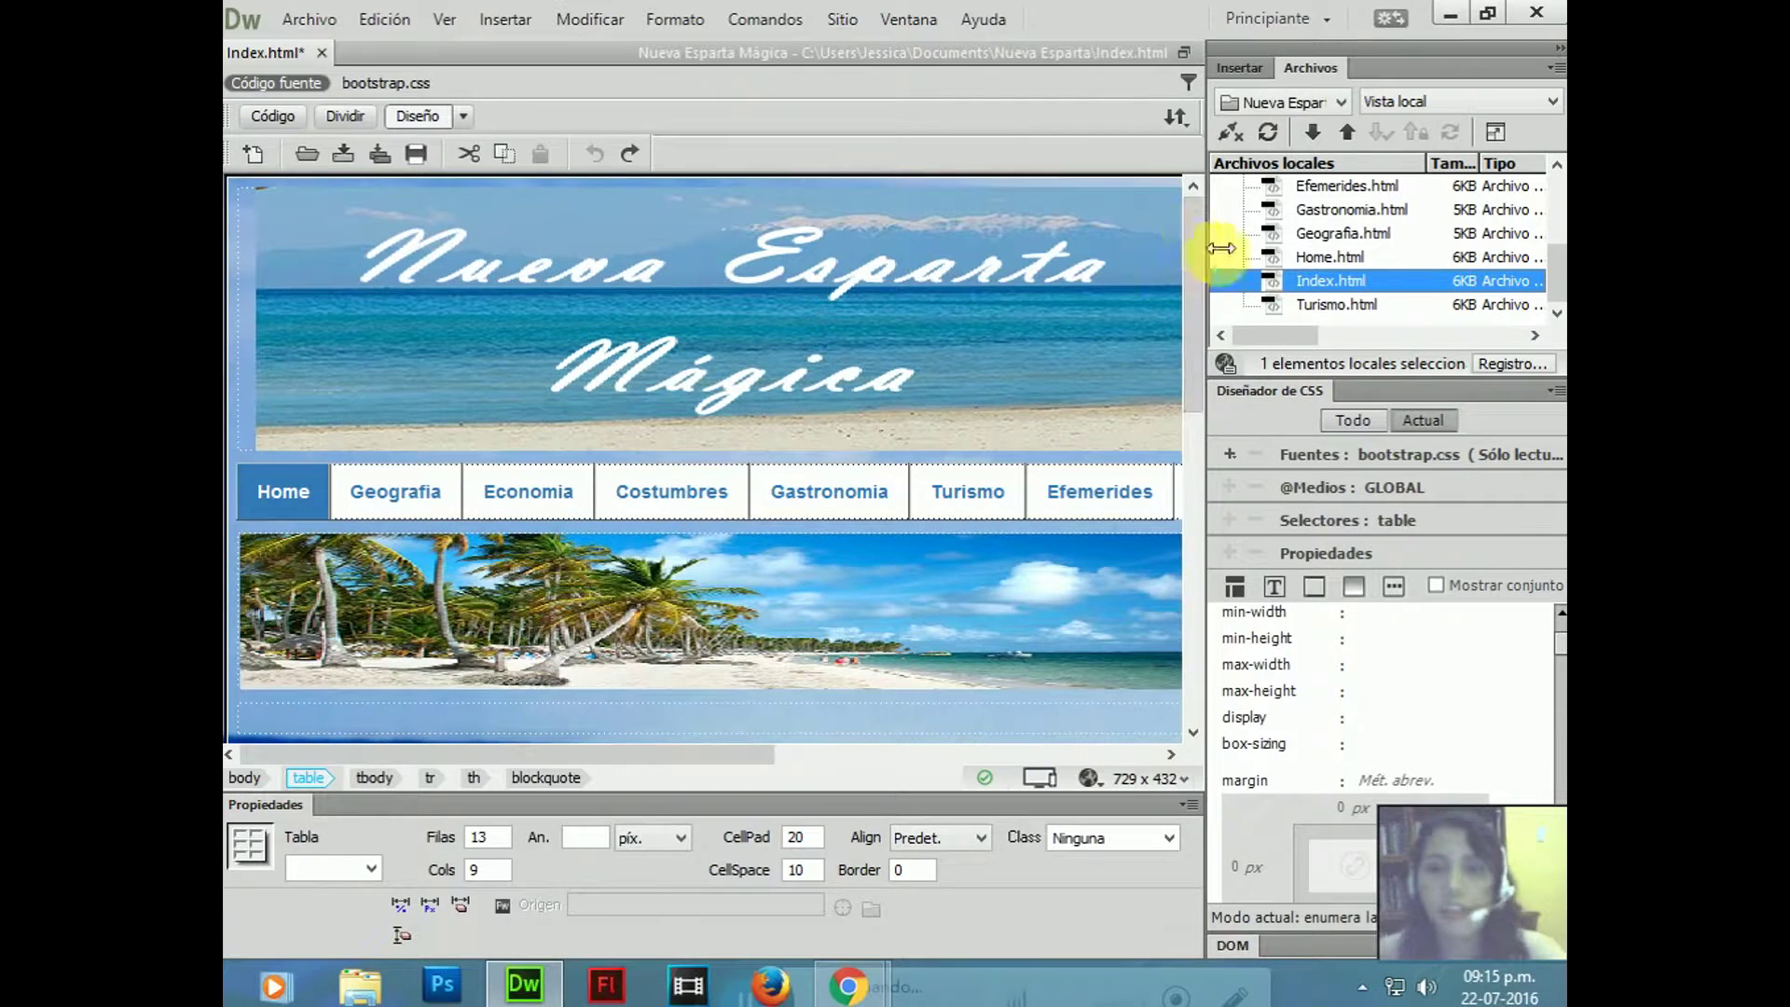
{"action": "left_click", "coordinate": [396, 492]}
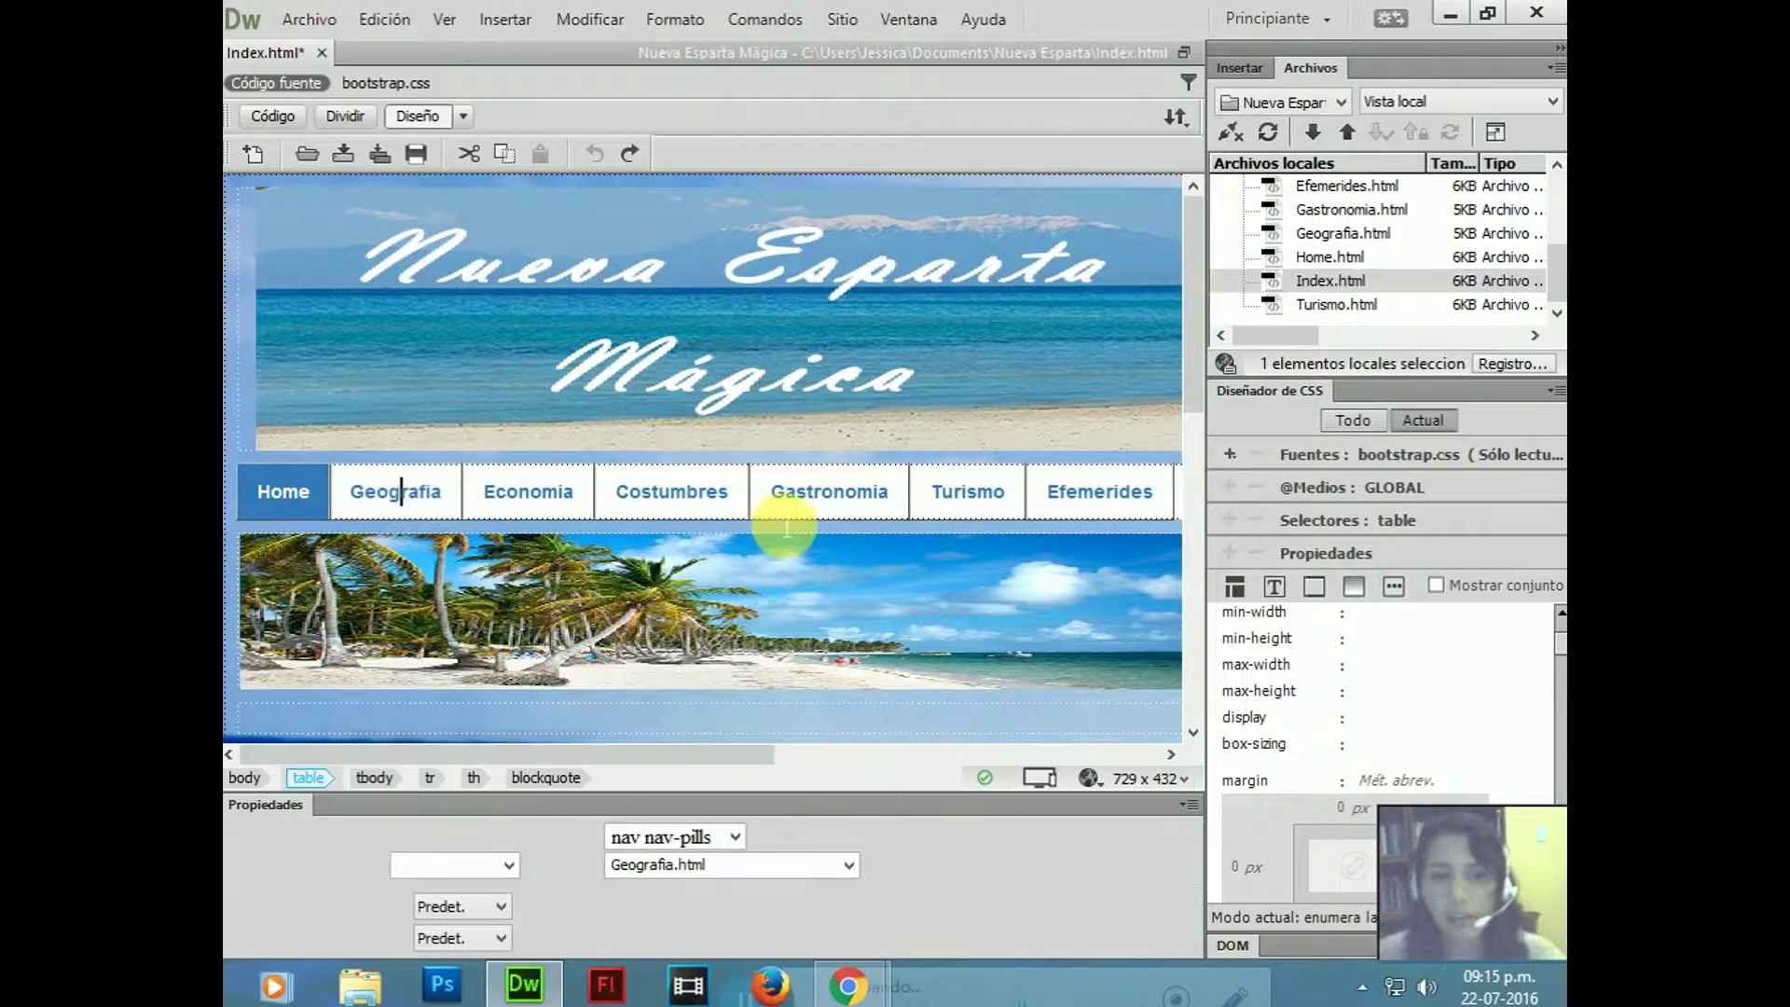
{"action": "left_click", "coordinate": [525, 491]}
{"action": "left_click", "coordinate": [641, 491]}
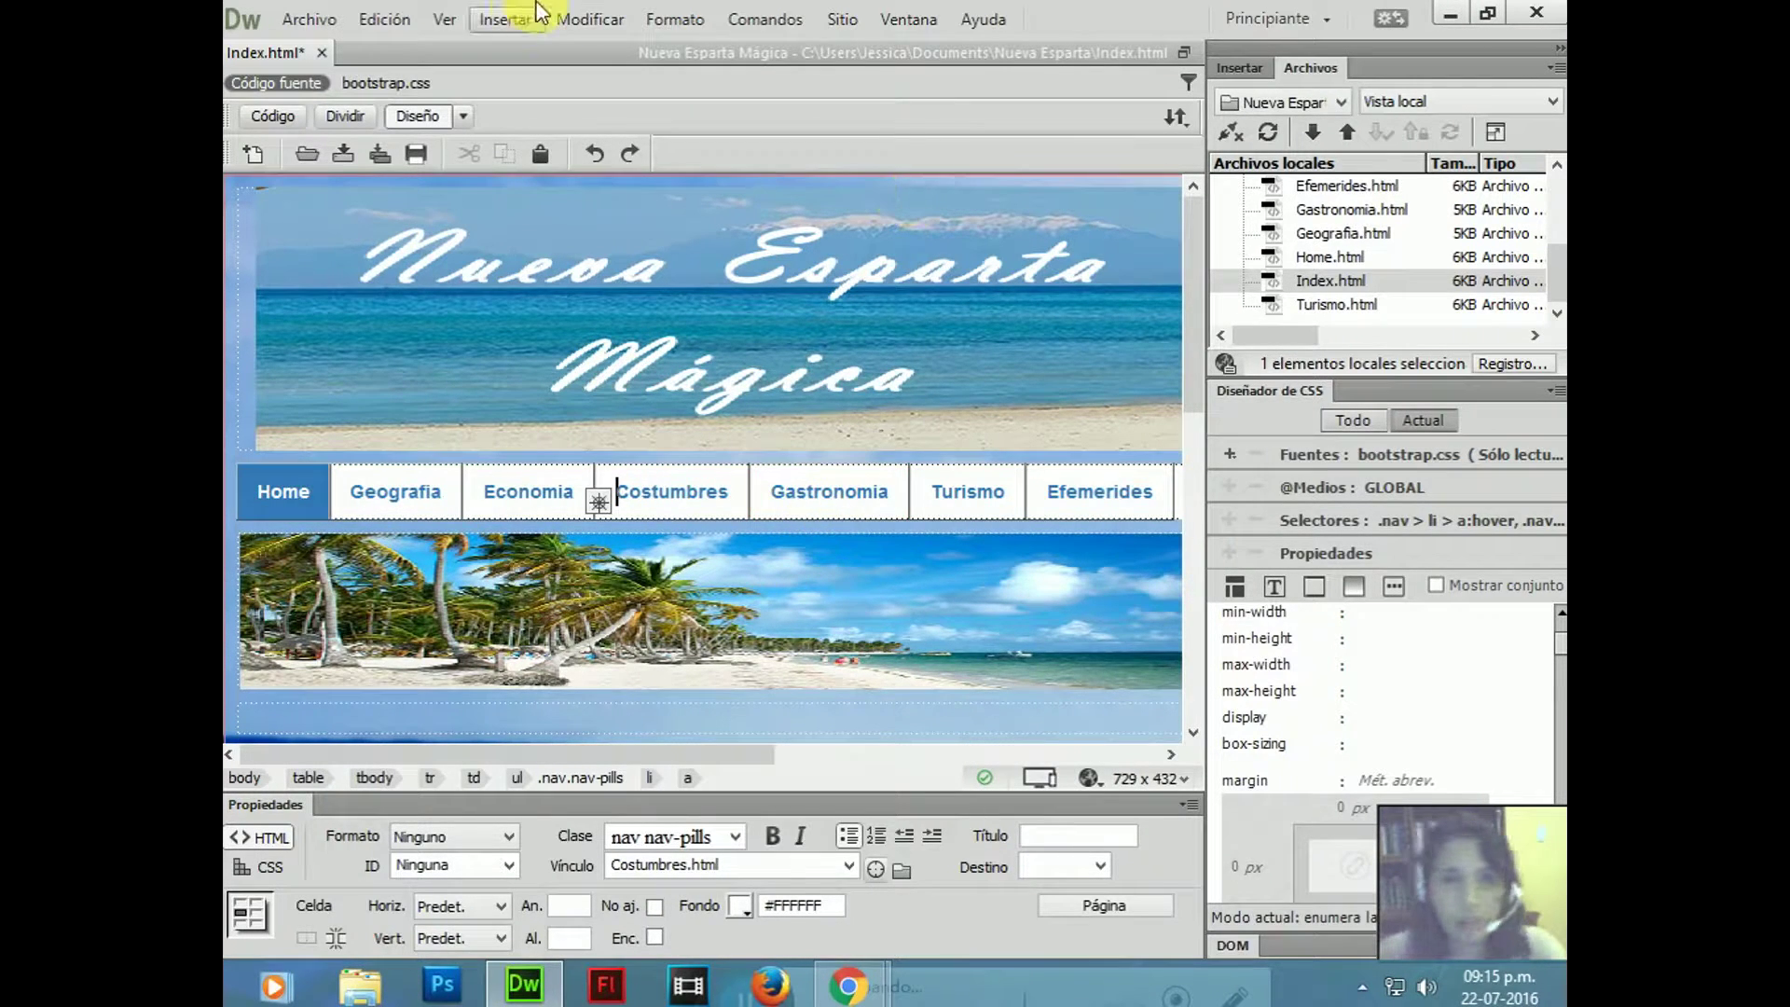
- Look through the insertable Bootstrap components for the Navigation types, such as Nav Tabs and Nav Pills
{"action": "left_click", "coordinate": [580, 19]}
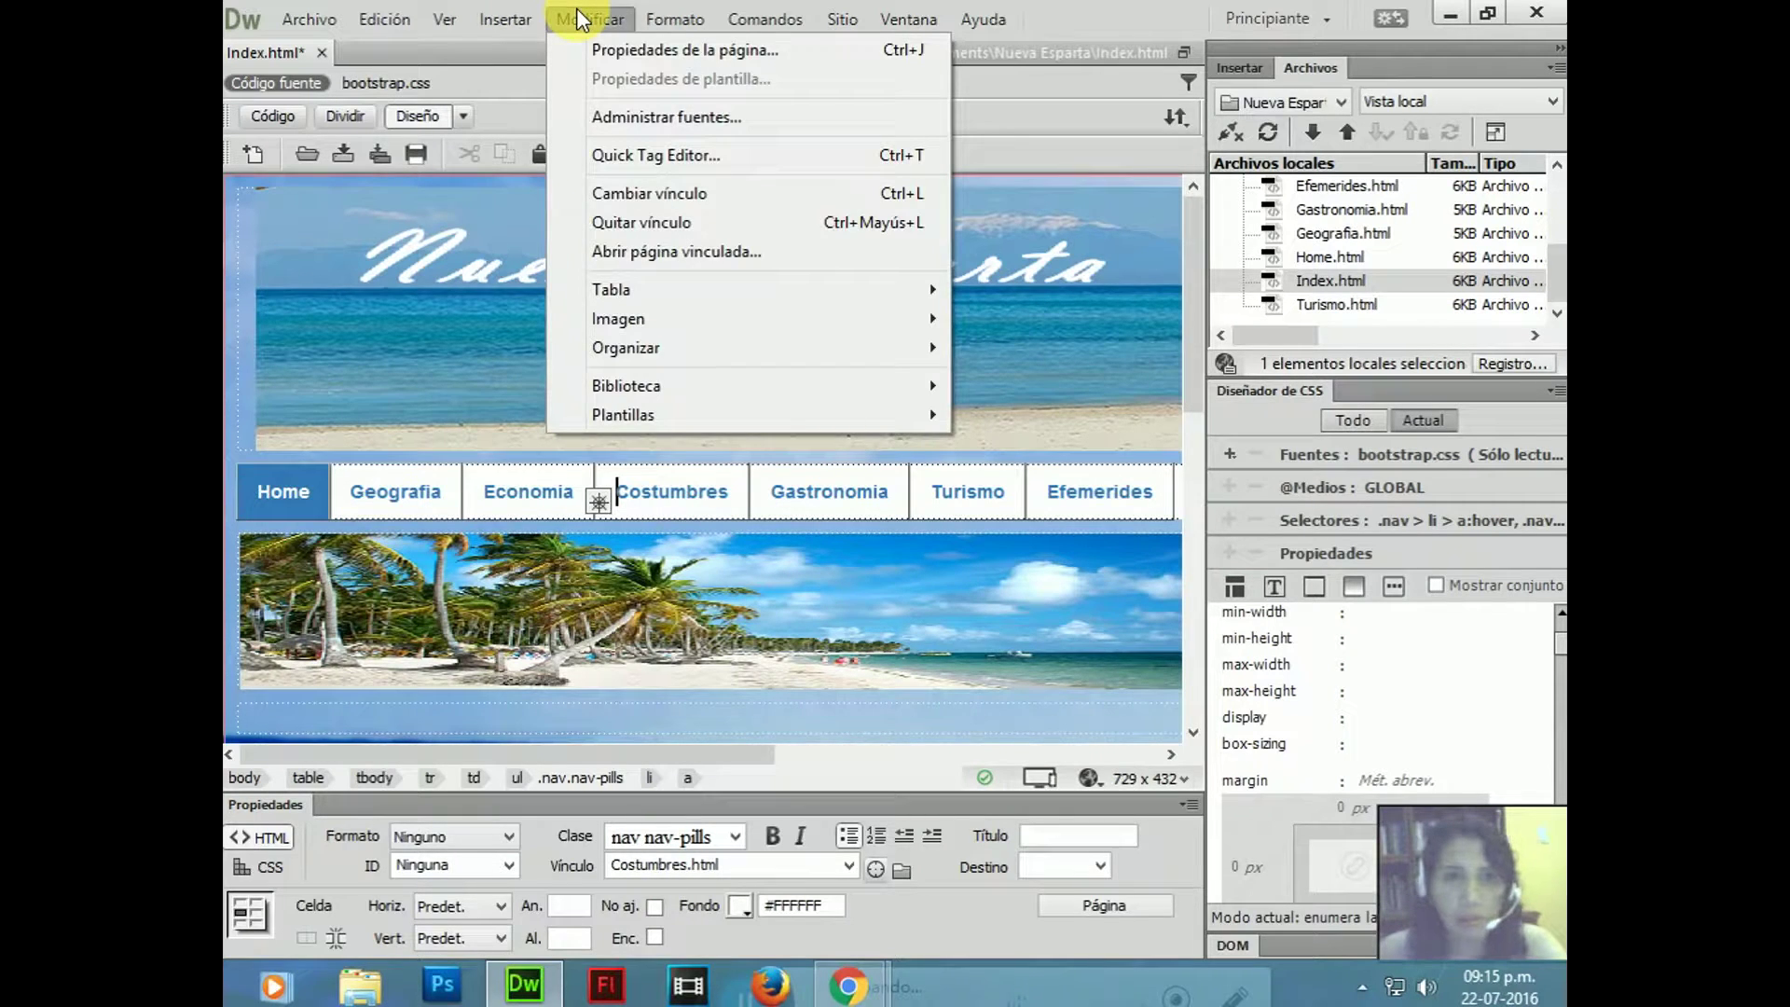
{"action": "left_click", "coordinate": [580, 19]}
{"action": "left_click", "coordinate": [504, 19]}
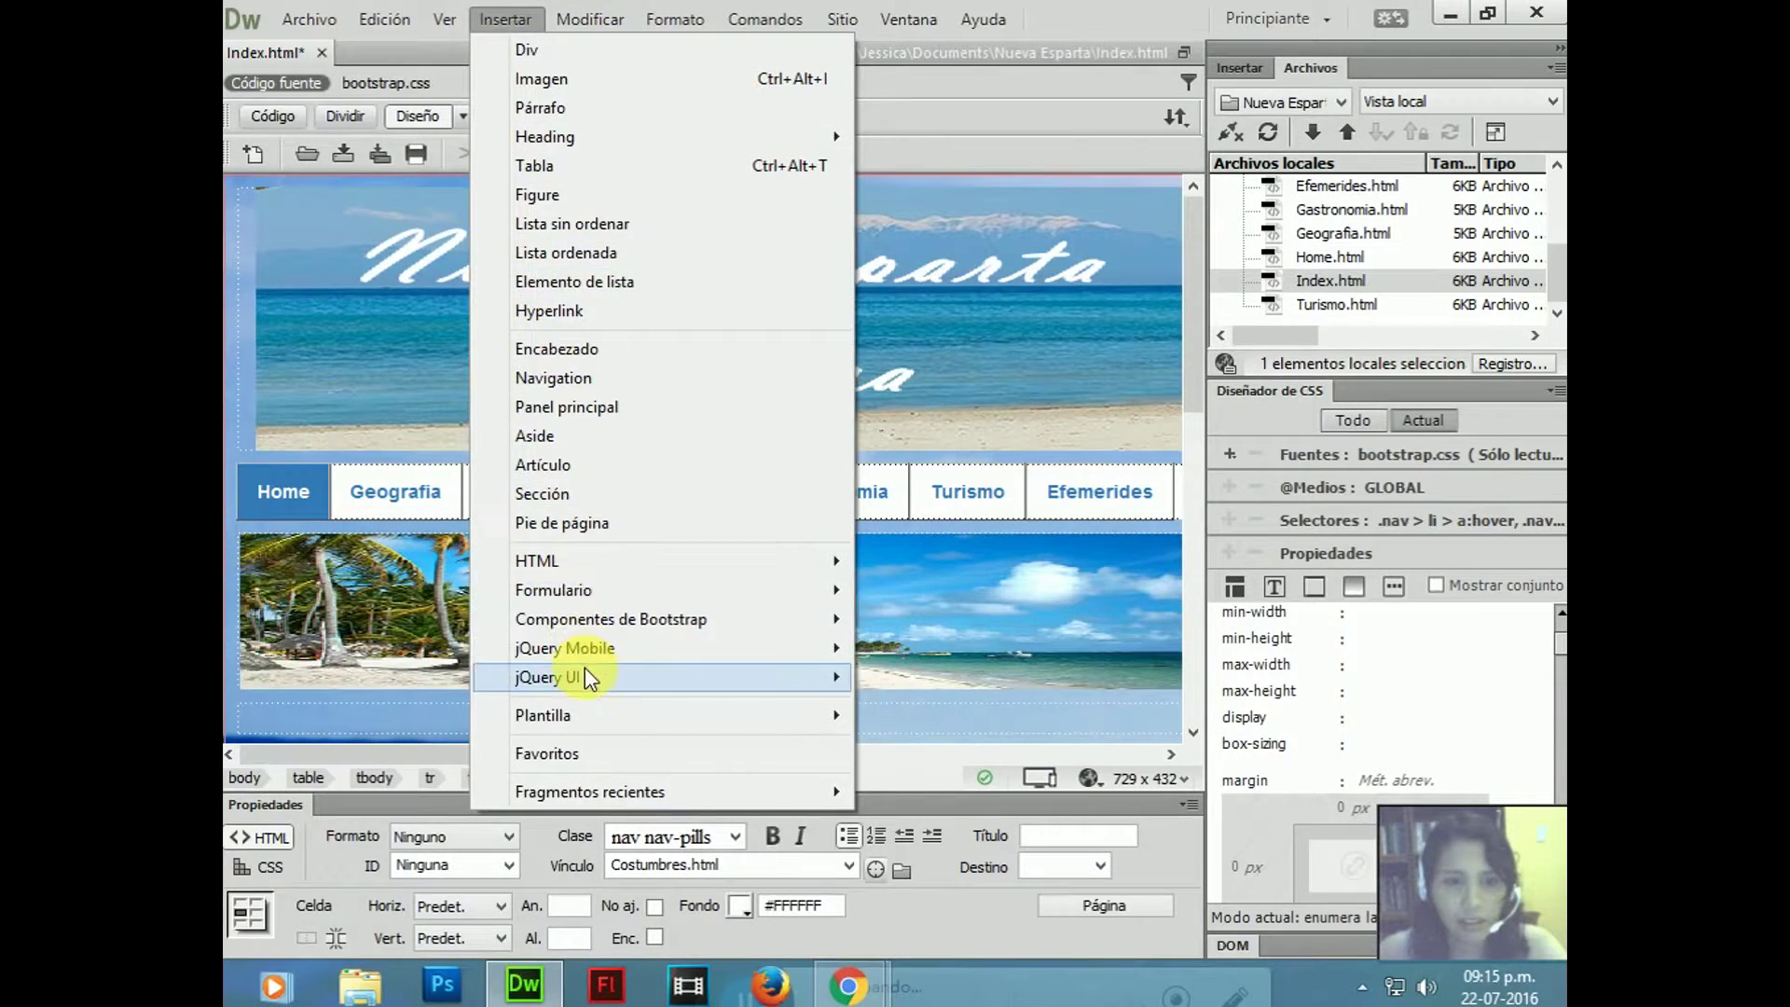
{"action": "mouse_move", "coordinate": [591, 630]}
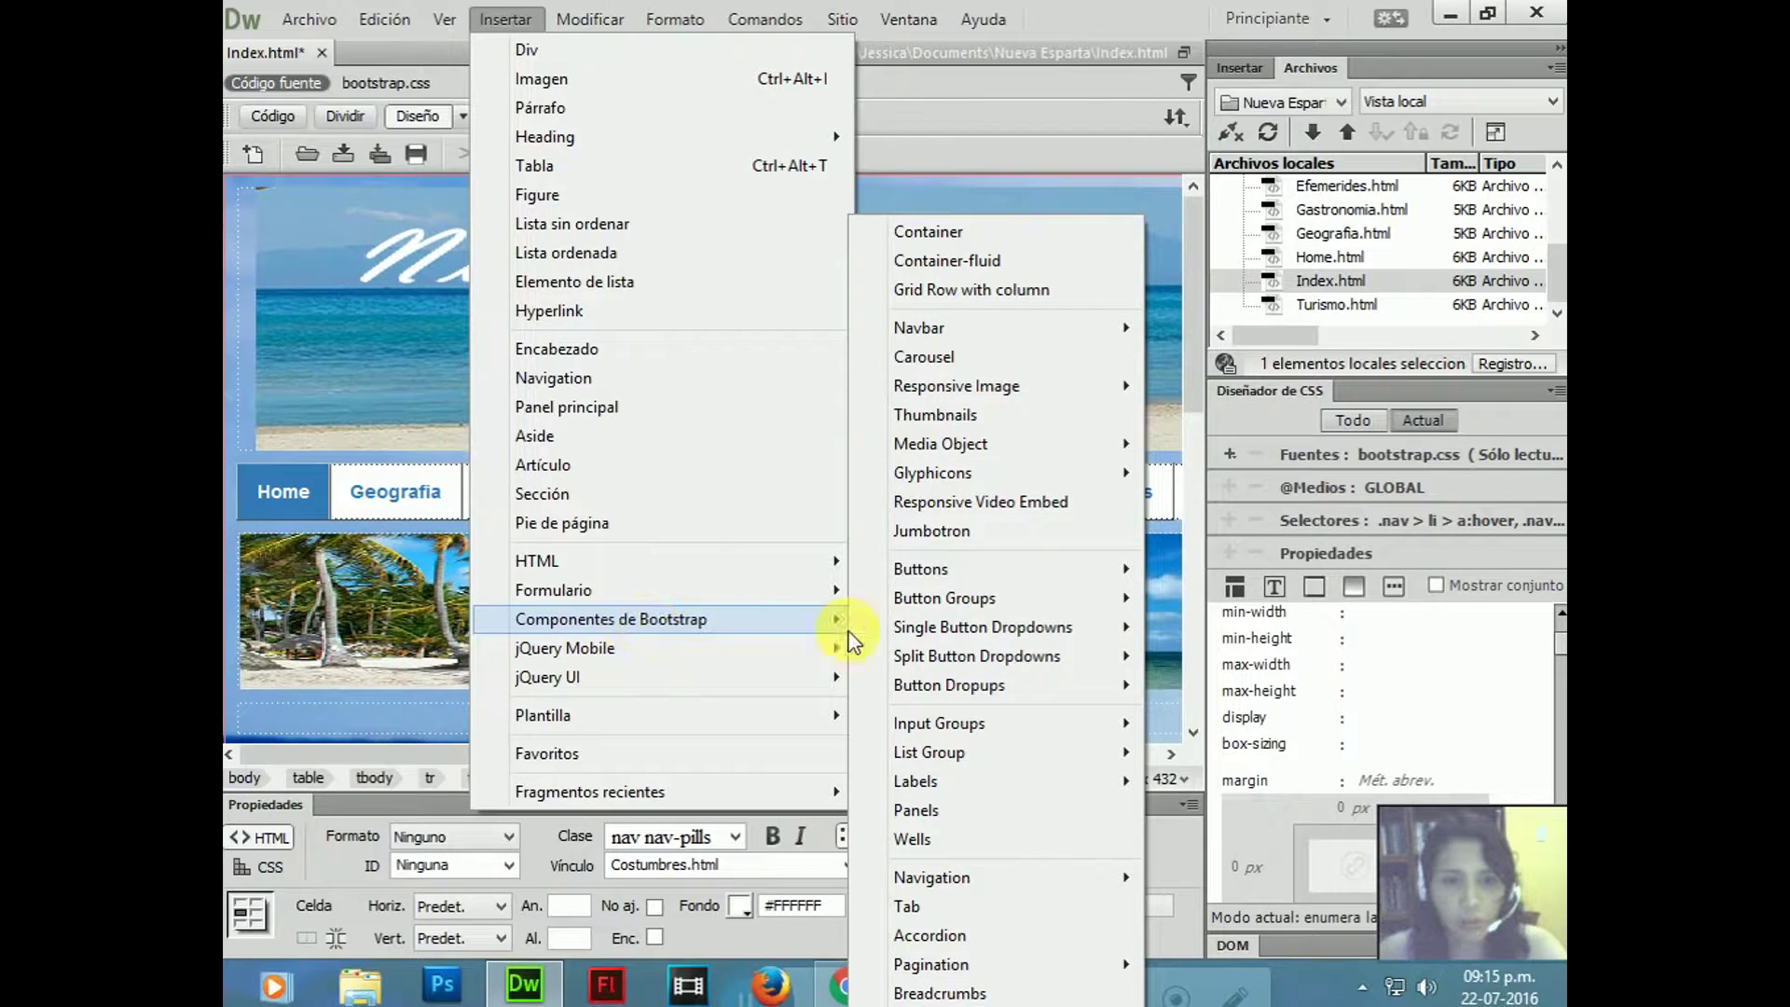
{"action": "mouse_move", "coordinate": [1027, 881]}
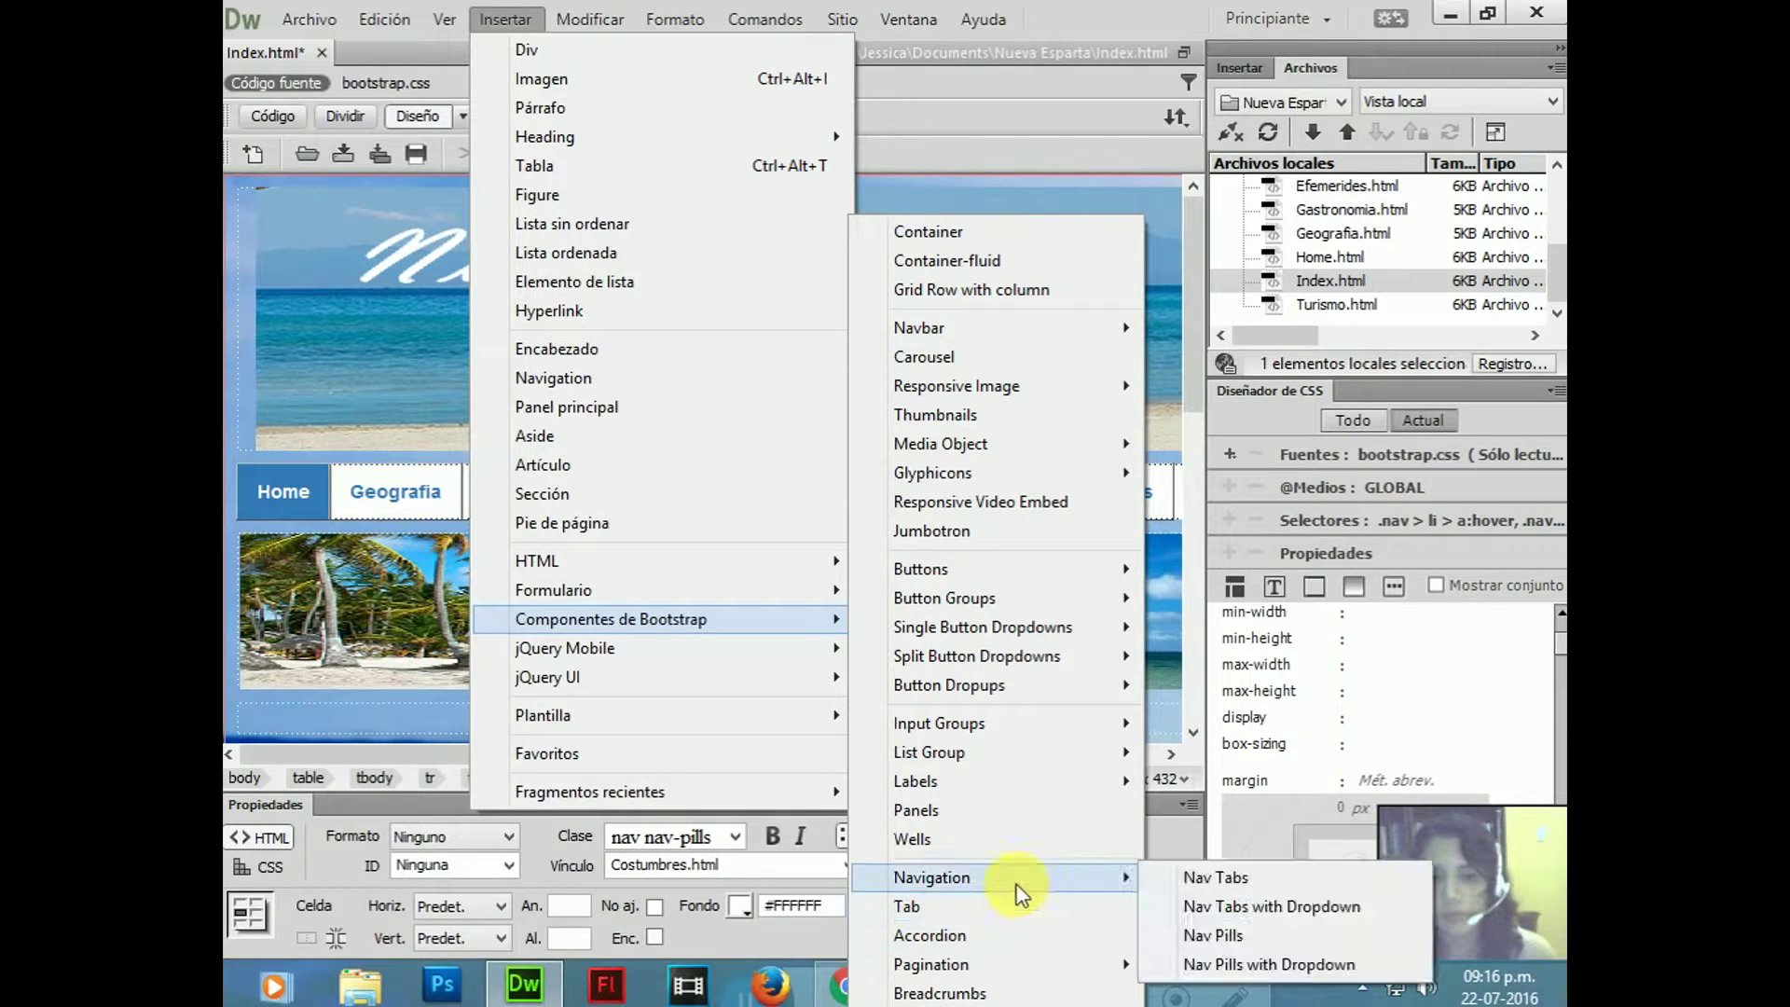
{"action": "left_click", "coordinate": [237, 378]}
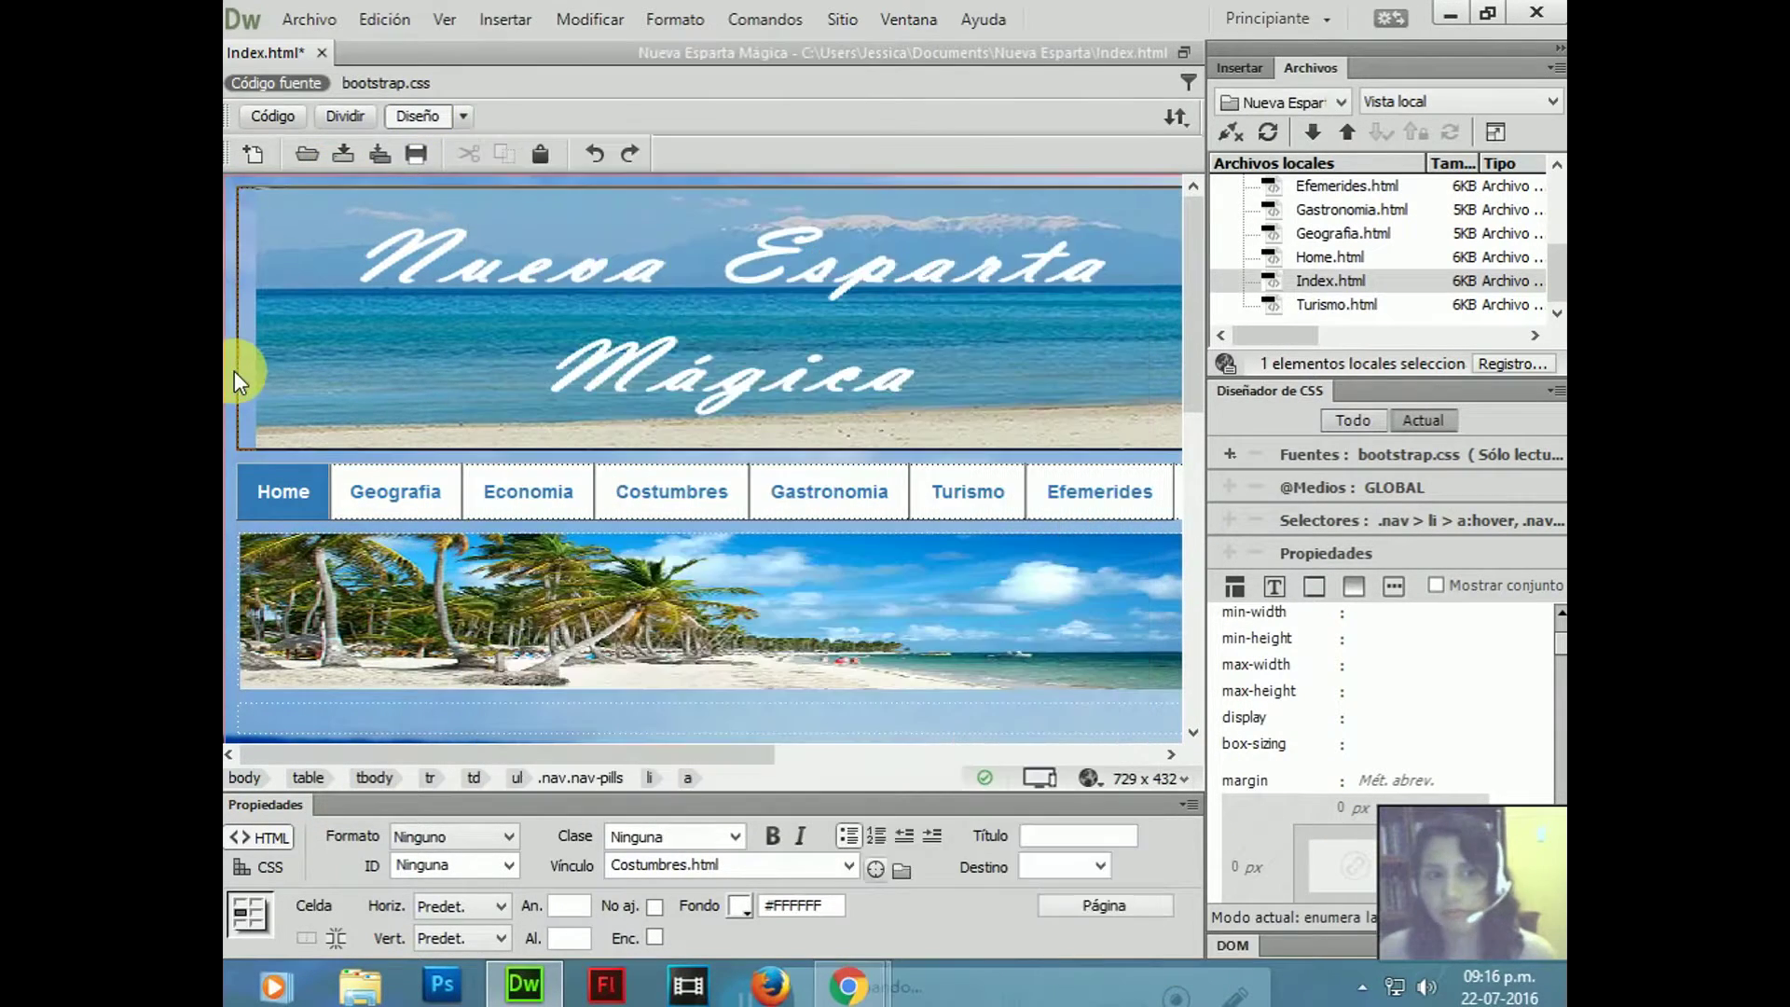
- Select the table row holding the header banner and examine it across its full width
{"action": "left_click", "coordinate": [238, 377]}
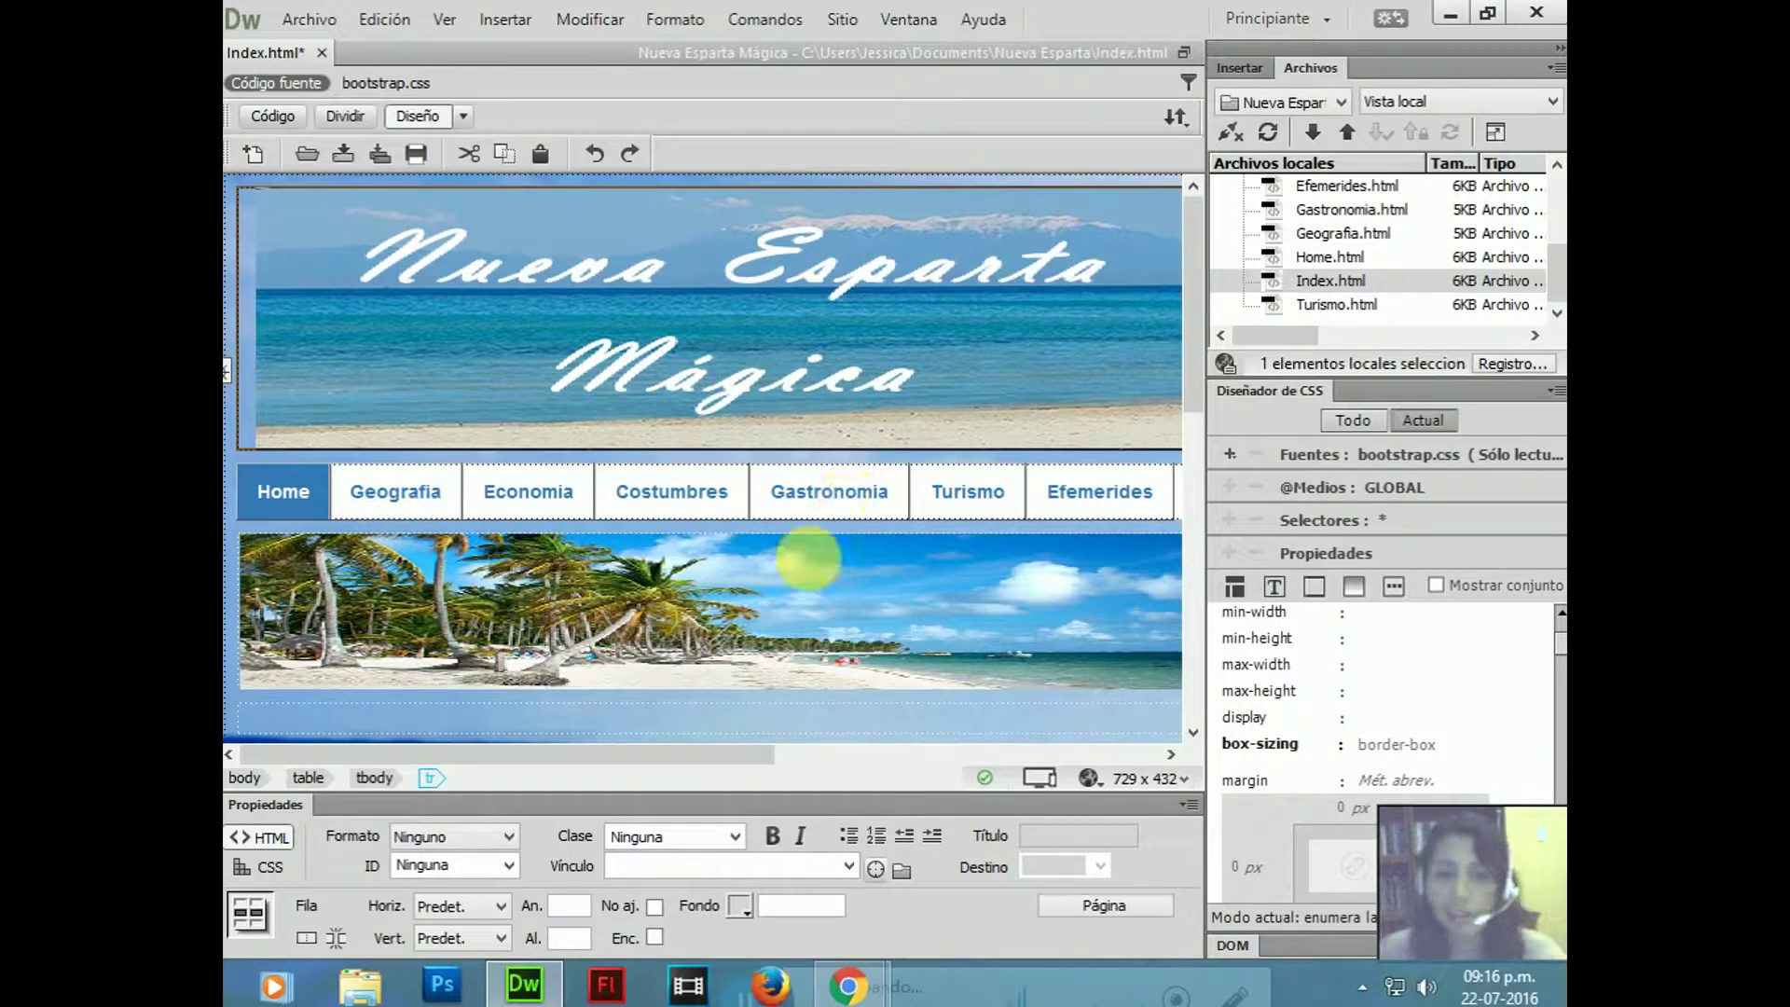
{"action": "left_click_drag", "start_coordinate": [773, 754], "coordinate": [848, 754]}
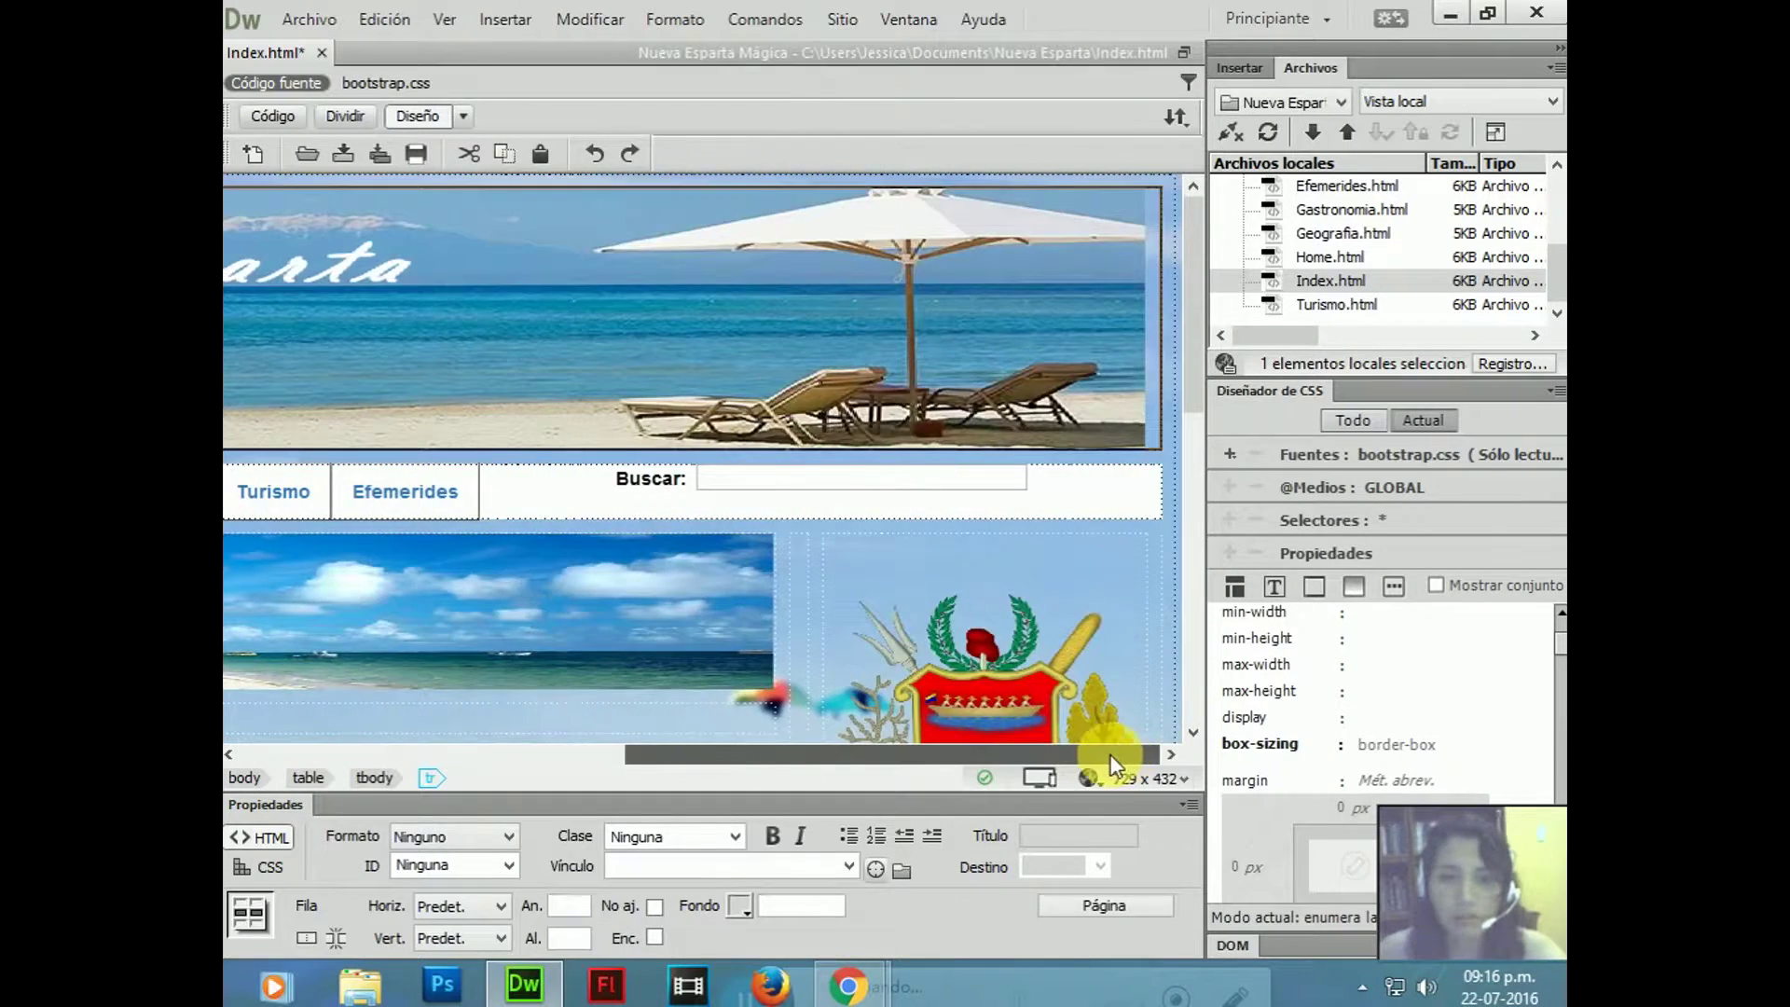
- Look over the Index.html layout, from the Isla de Margarita and Ultimas Actualizaciones sections back up to the header banner
{"action": "scroll", "coordinate": [972, 584], "scroll_direction": "down", "scroll_amount": 8}
{"action": "scroll", "coordinate": [971, 583], "scroll_direction": "up", "scroll_amount": 5}
{"action": "scroll", "coordinate": [971, 584], "scroll_direction": "down", "scroll_amount": 7}
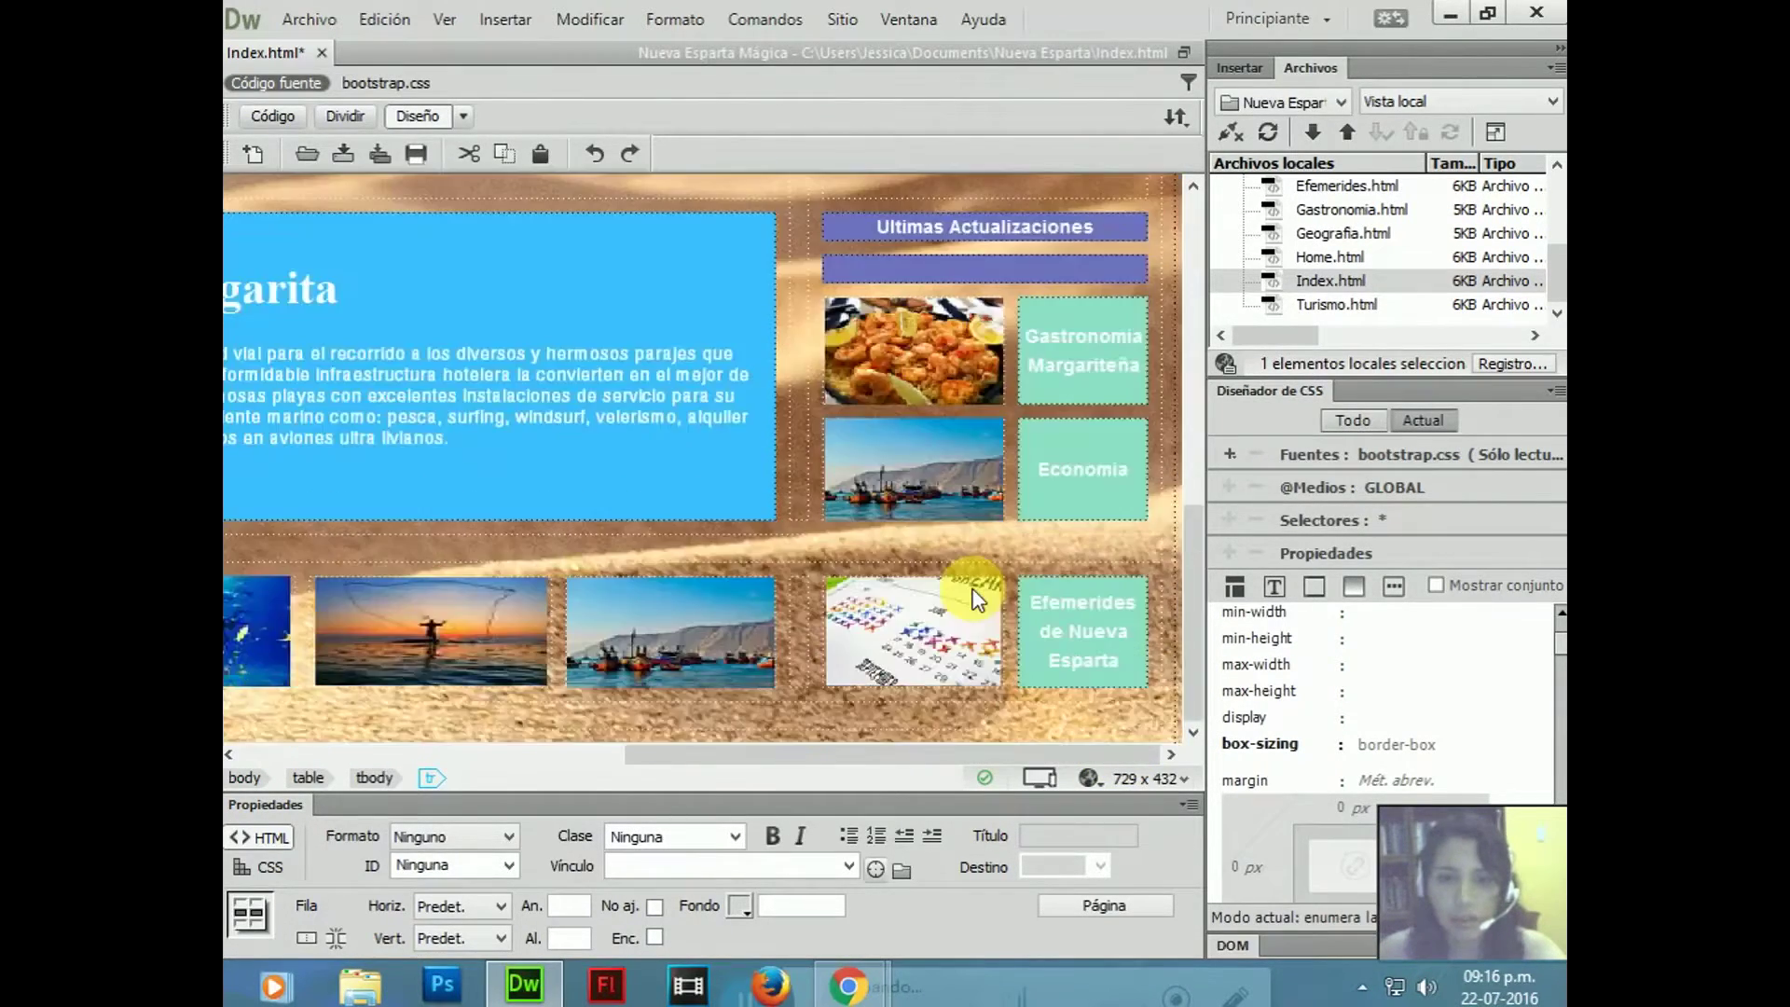
{"action": "left_click_drag", "start_coordinate": [887, 752], "coordinate": [368, 697]}
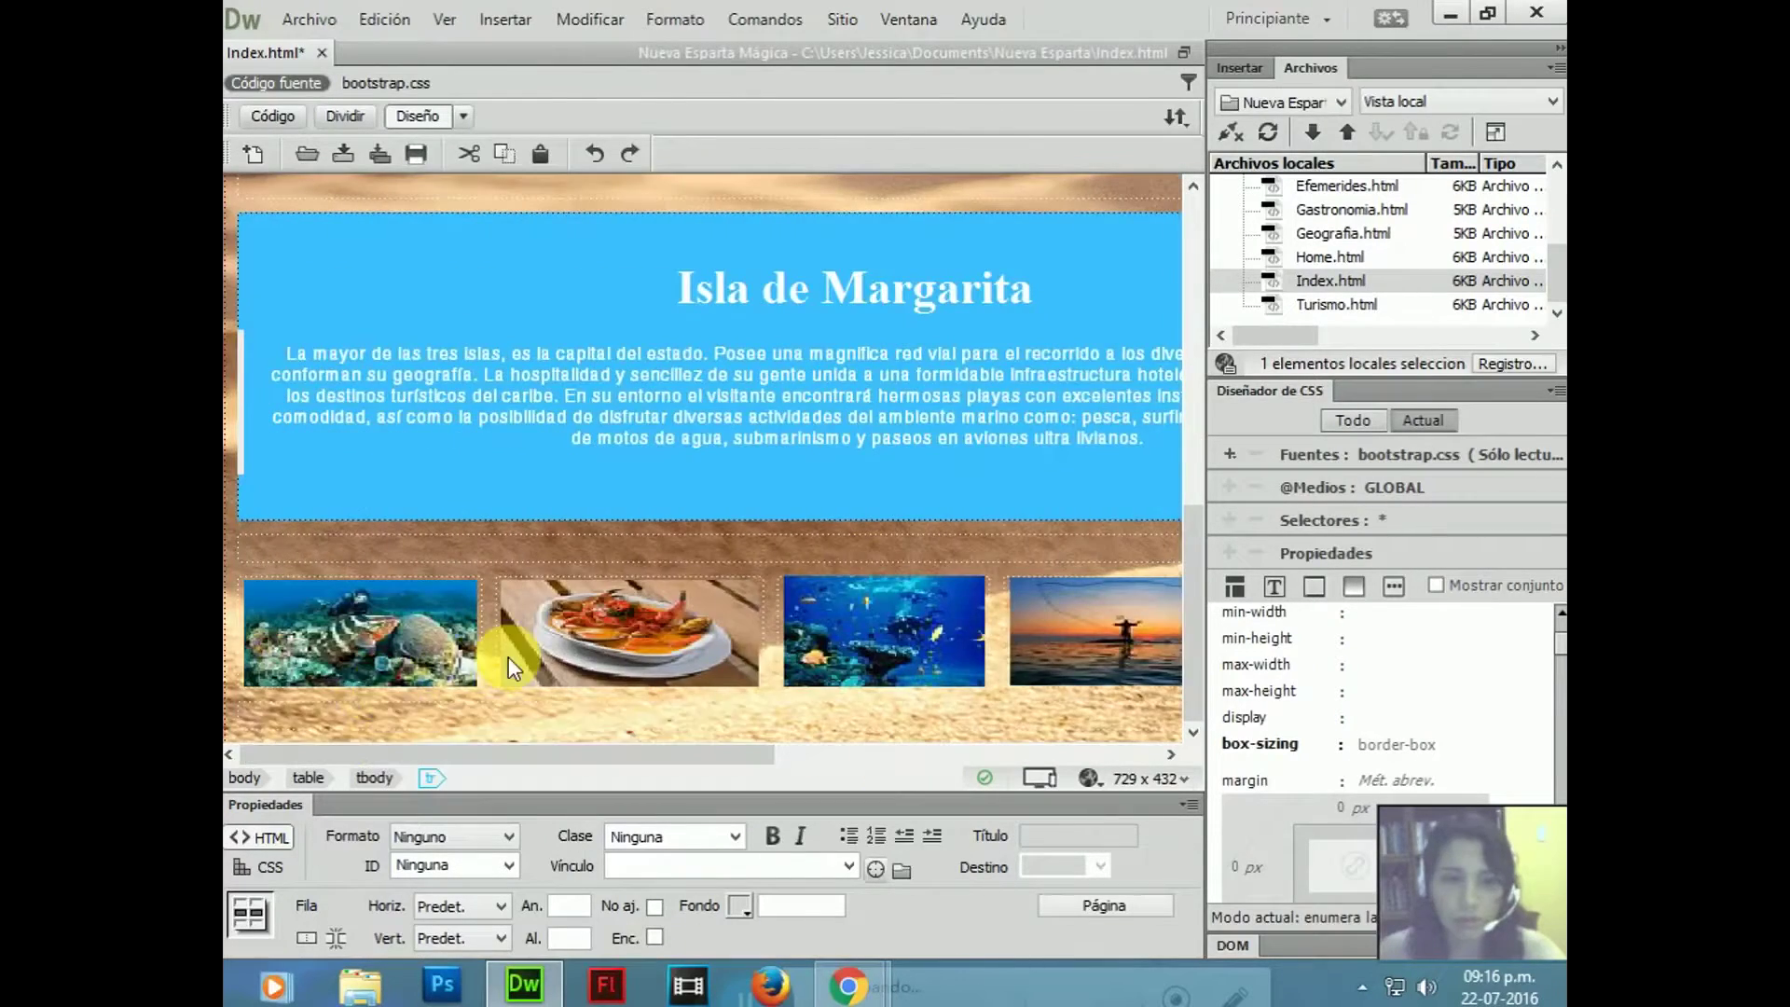
{"action": "mouse_move", "coordinate": [519, 752]}
{"action": "left_mouse_down"}
{"action": "mouse_move", "coordinate": [904, 753]}
{"action": "mouse_move", "coordinate": [525, 733]}
{"action": "left_mouse_up"}
{"action": "scroll", "coordinate": [671, 643], "scroll_direction": "up", "scroll_amount": 10}
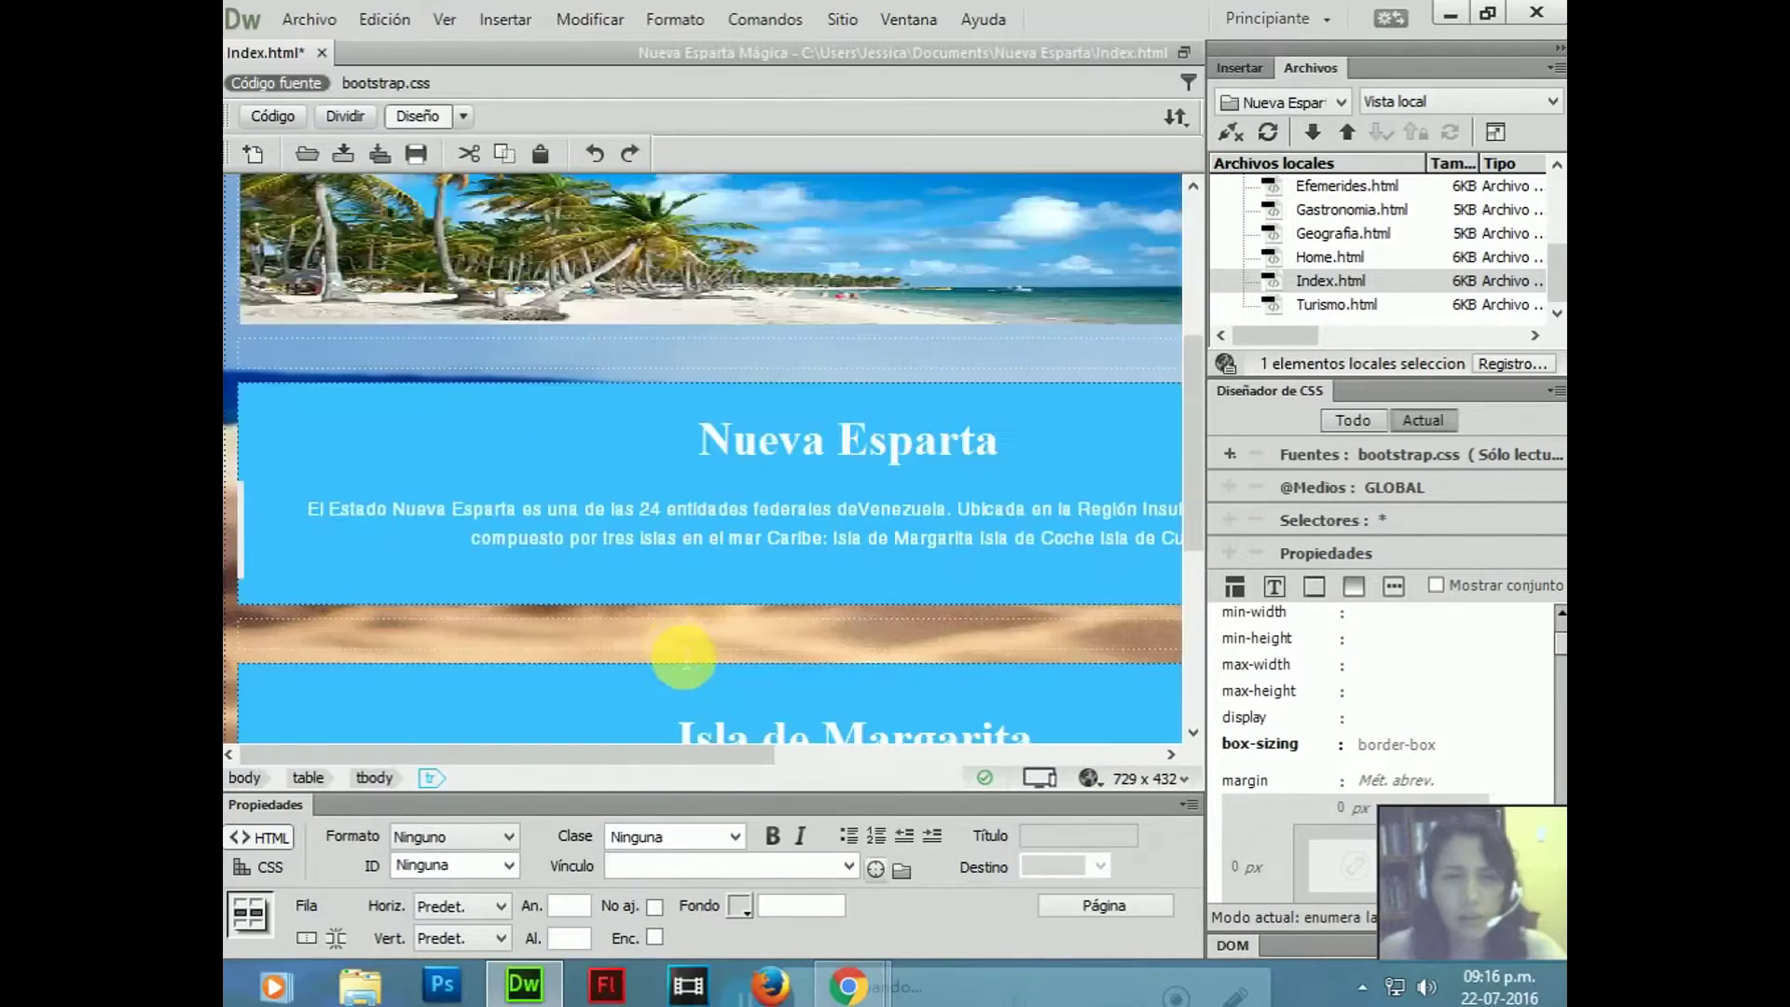
{"action": "scroll", "coordinate": [712, 659], "scroll_direction": "up", "scroll_amount": 3}
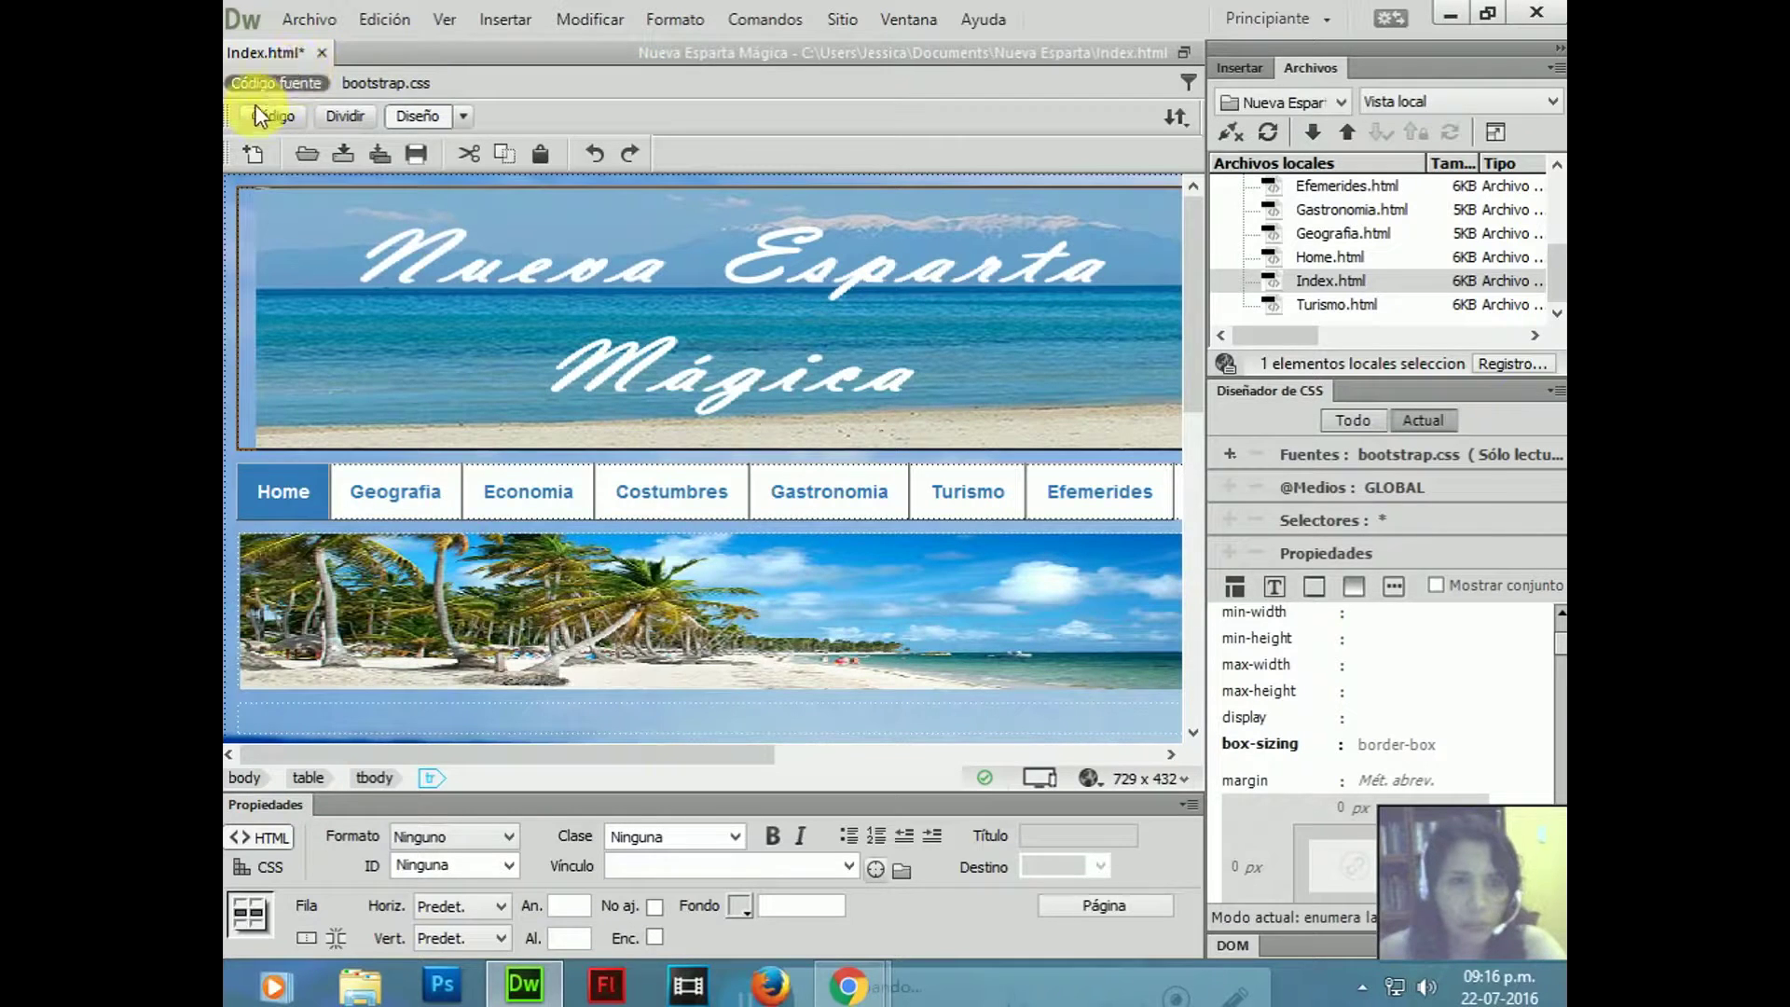
- Save a copy of the Index.html page as nuevo.html in the Nueva Esparta folder
{"action": "left_click", "coordinate": [309, 19]}
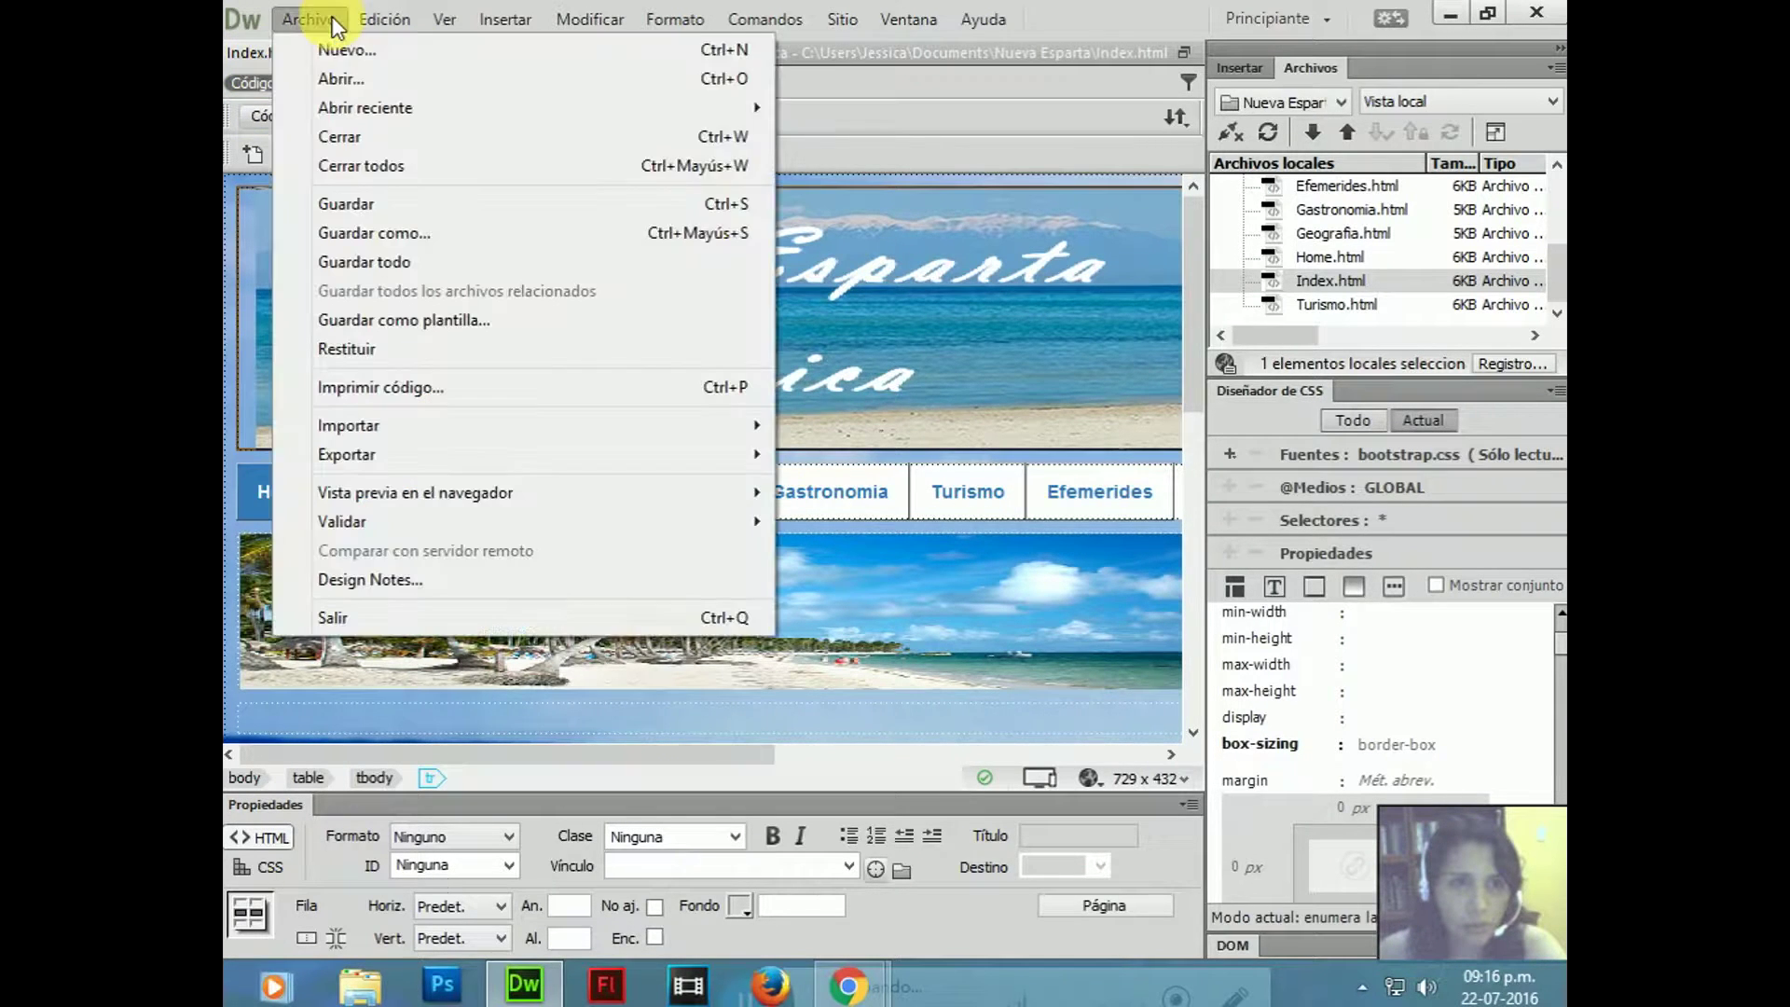
{"action": "left_click", "coordinate": [350, 235]}
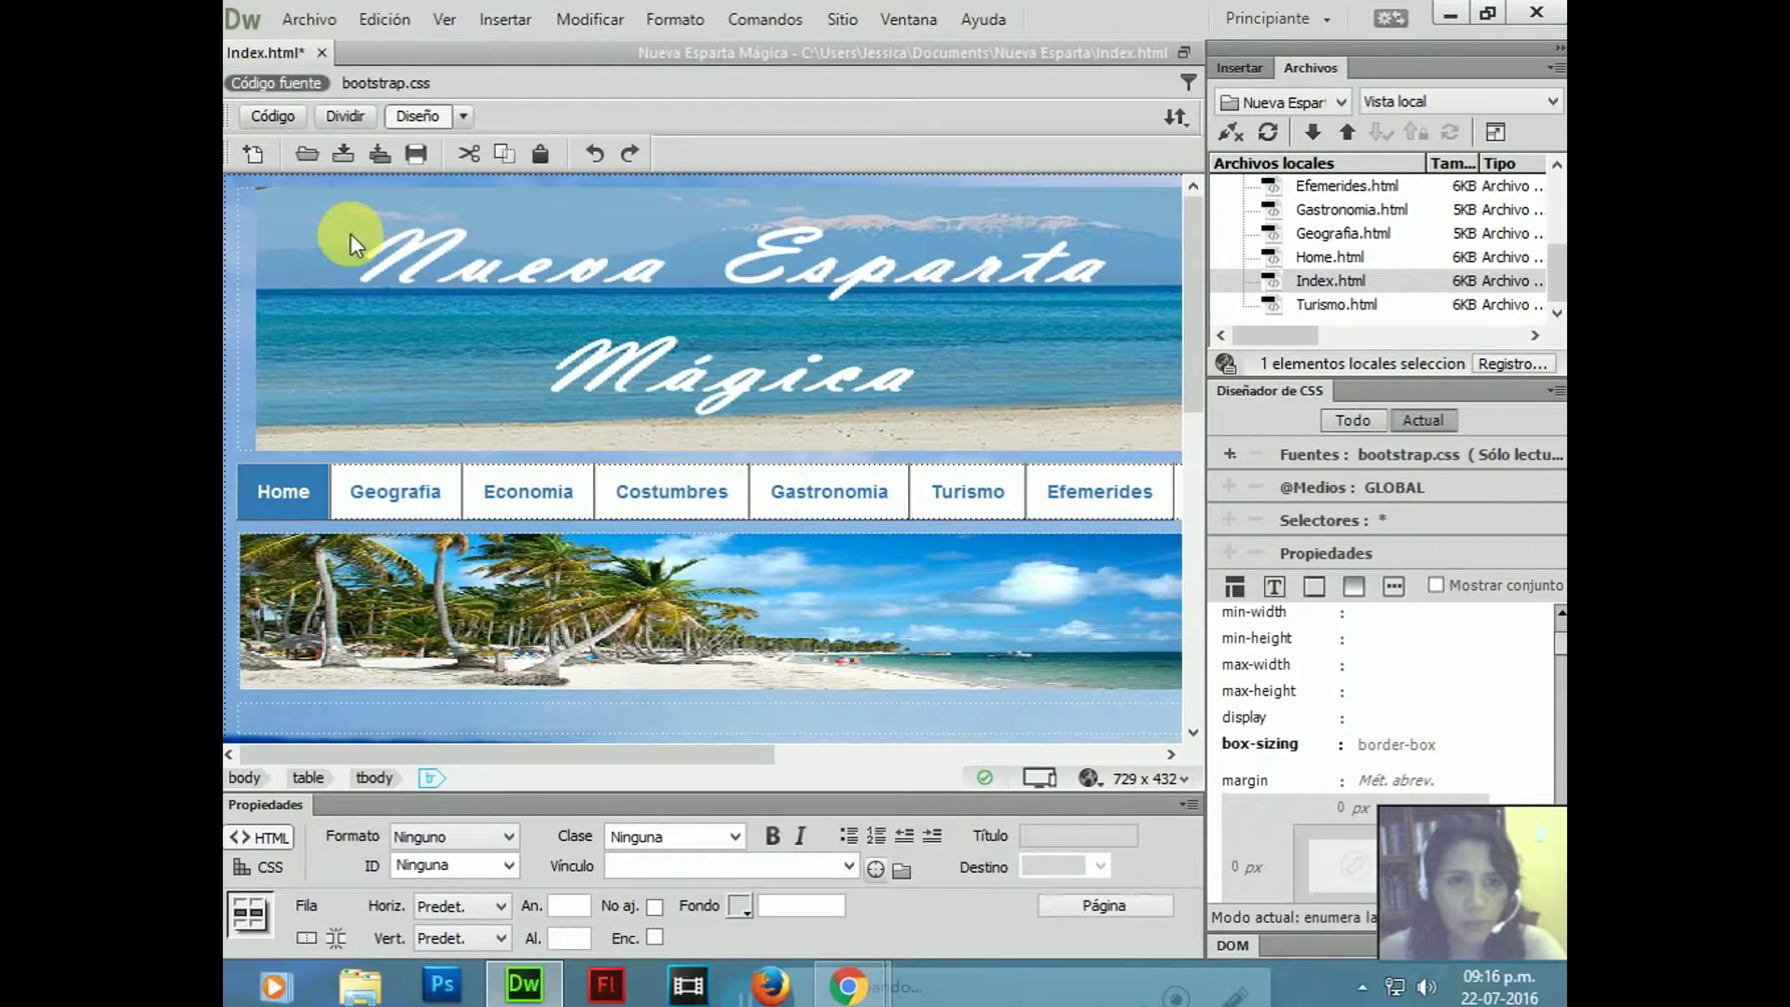
{"action": "left_click_drag", "start_coordinate": [678, 620], "coordinate": [626, 625]}
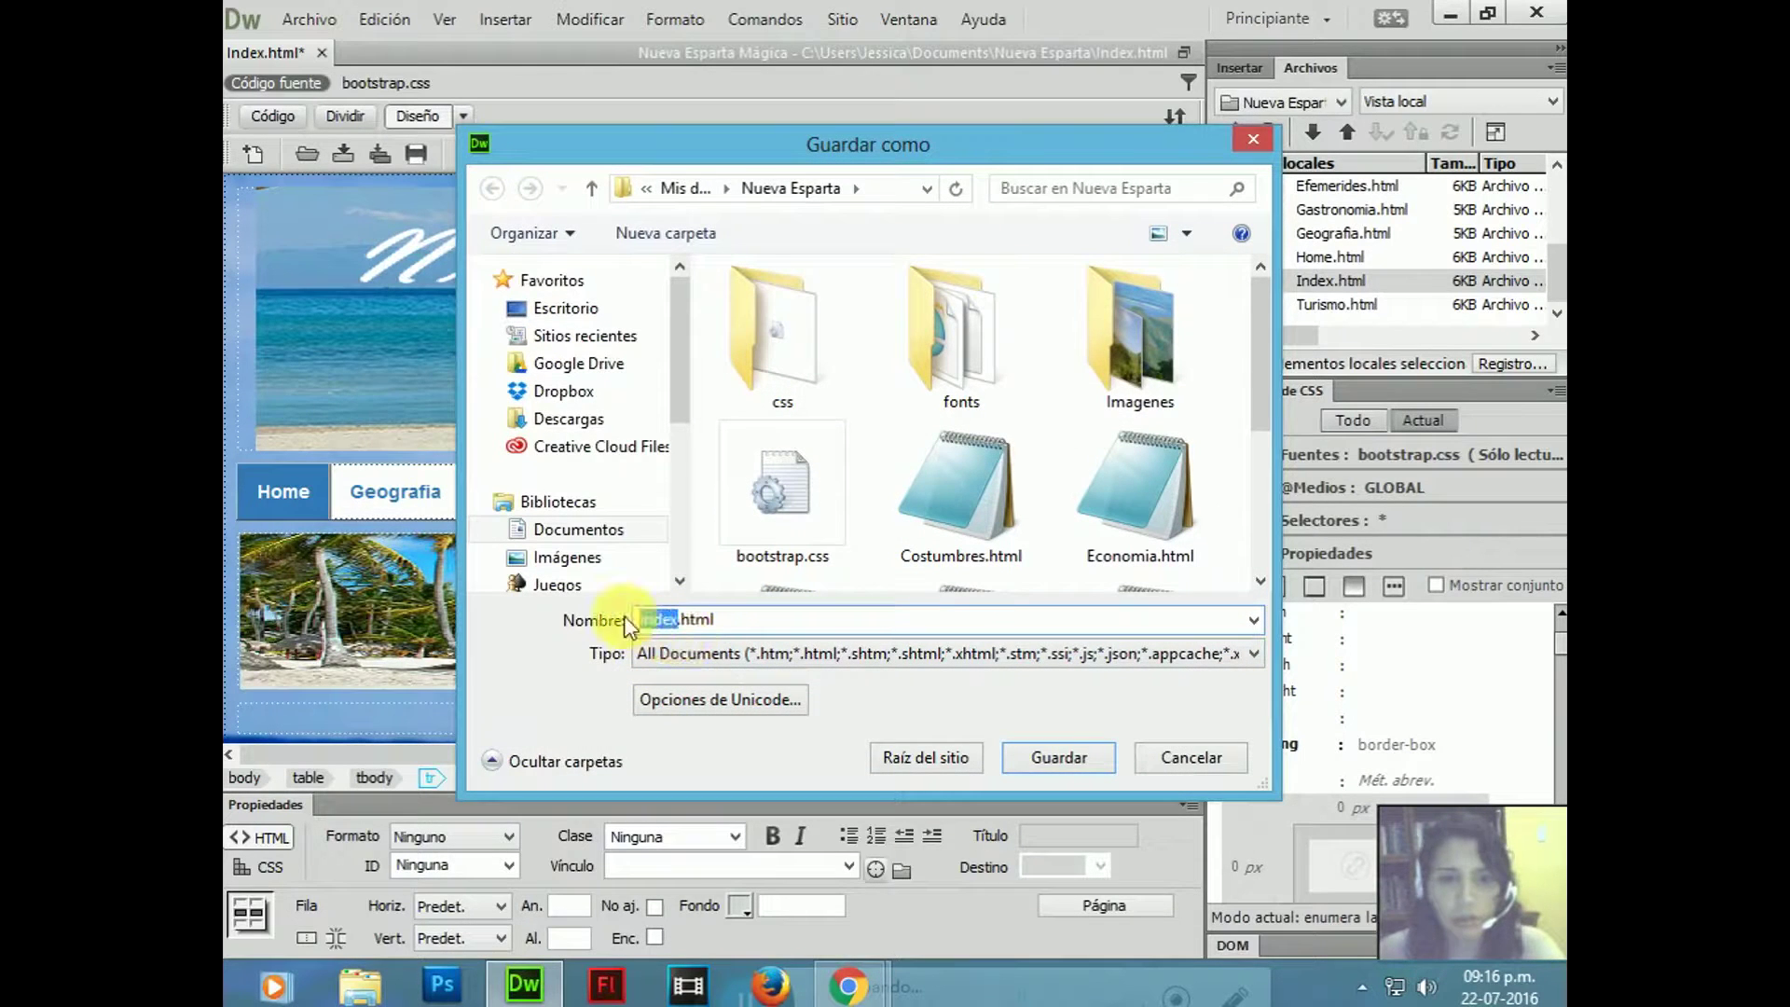
{"action": "type", "text": "nuevo"}
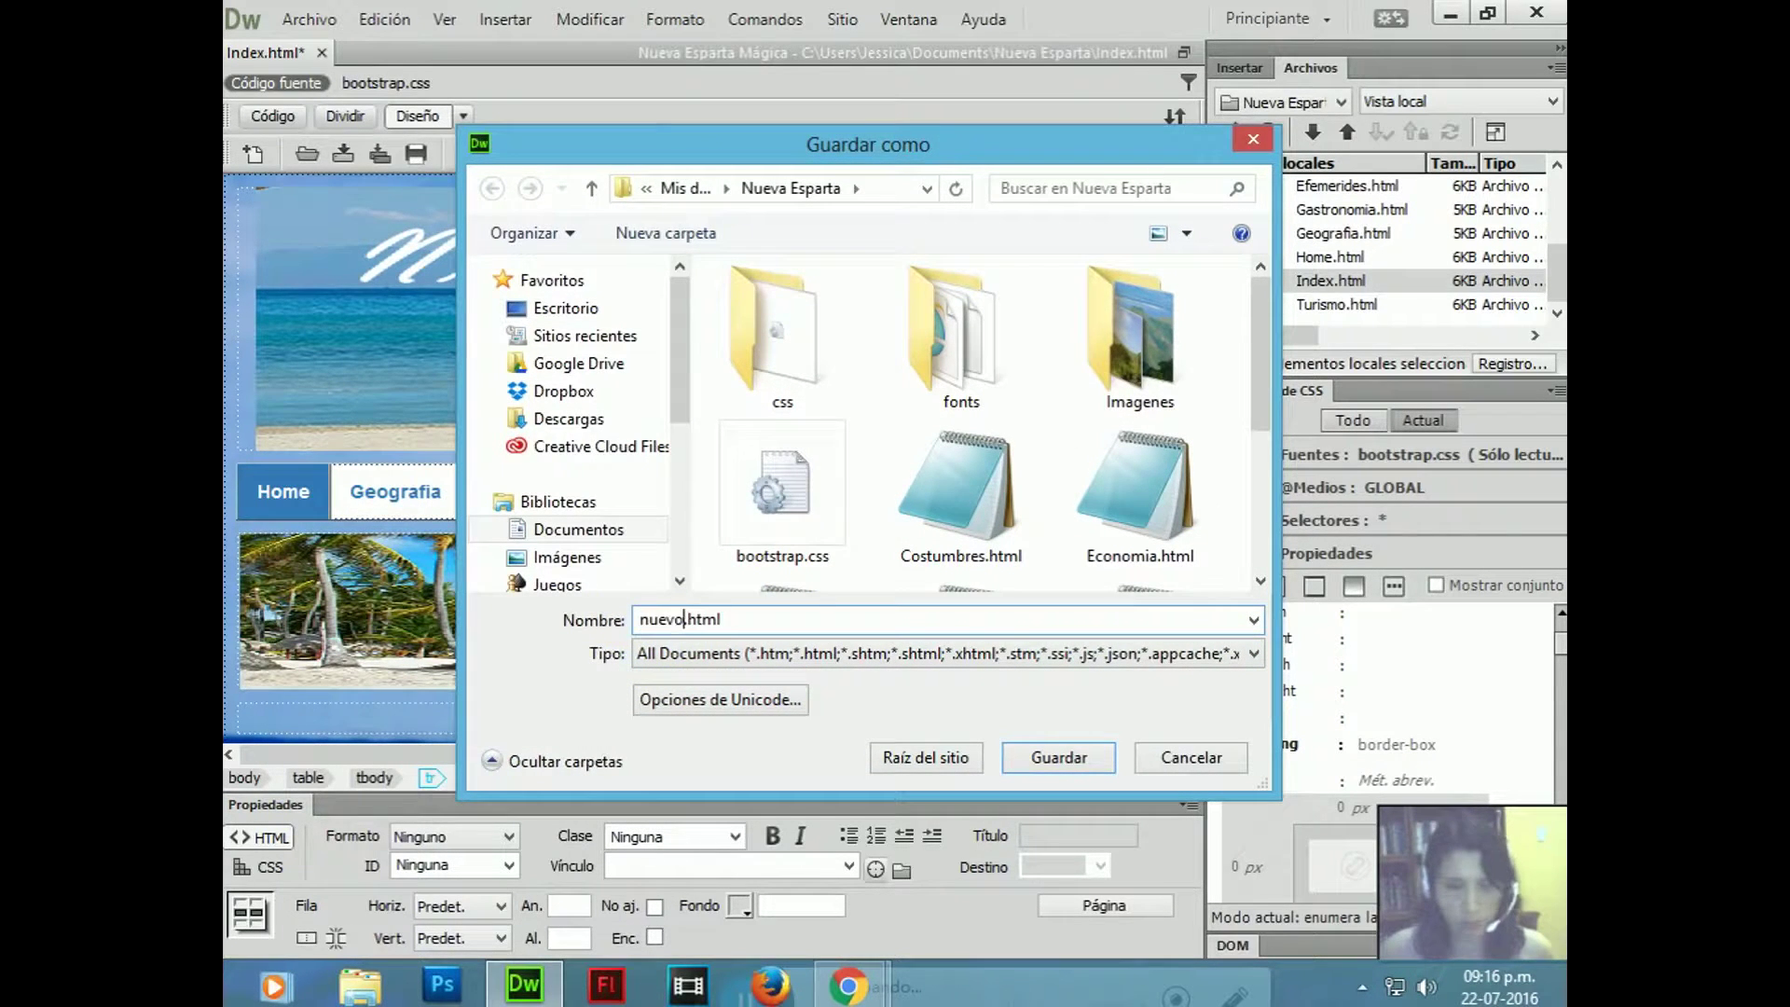
{"action": "key", "text": "Return"}
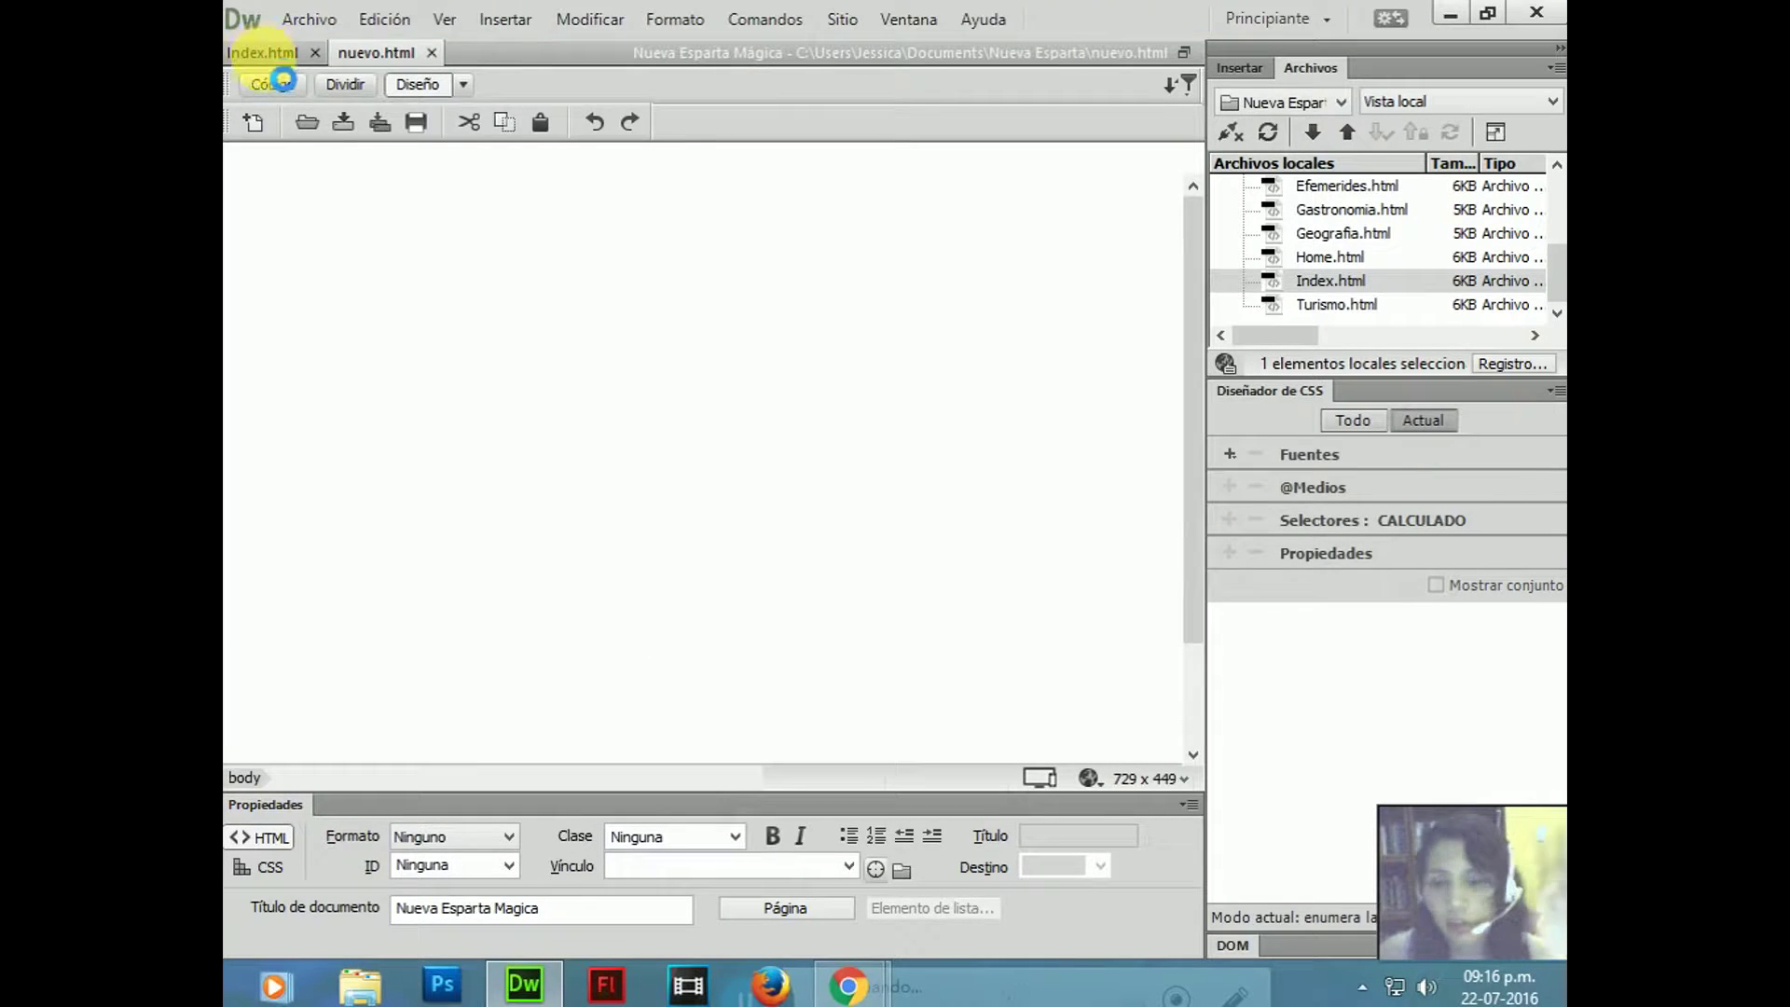
- Inspect the links of the Geografia, Economia and Costumbres menu items in nuevo.html
{"action": "left_click", "coordinate": [263, 54]}
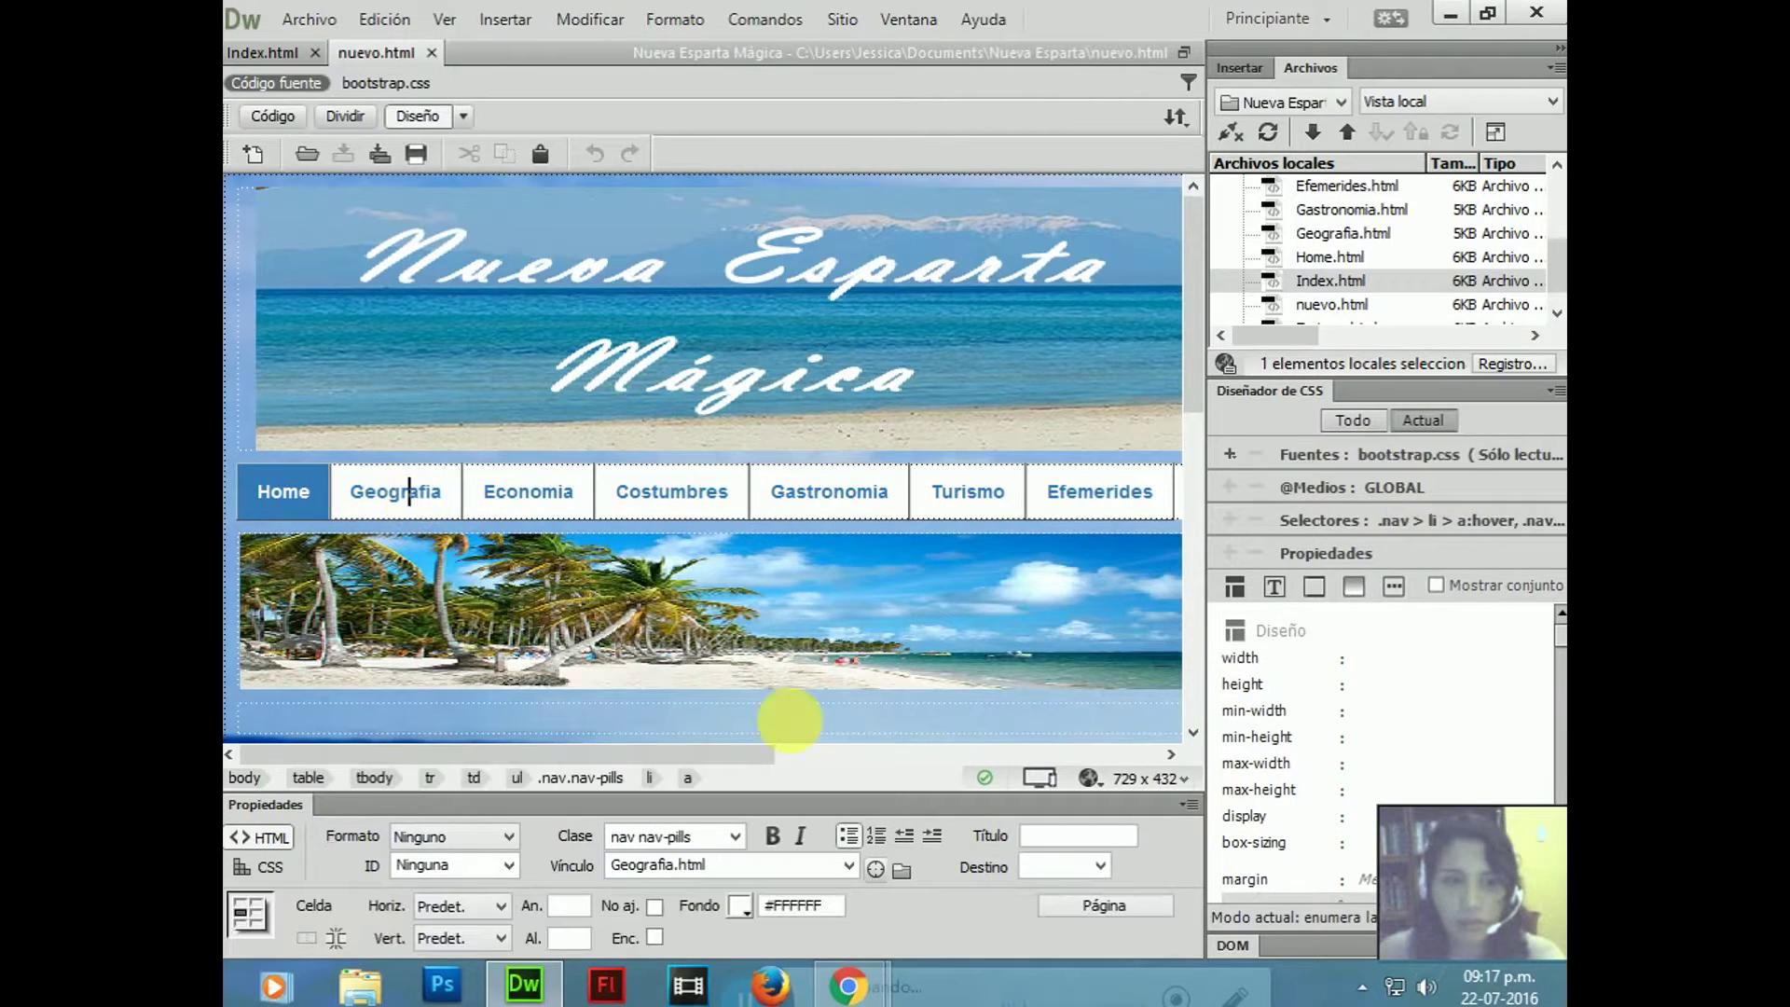
{"action": "left_click", "coordinate": [541, 491]}
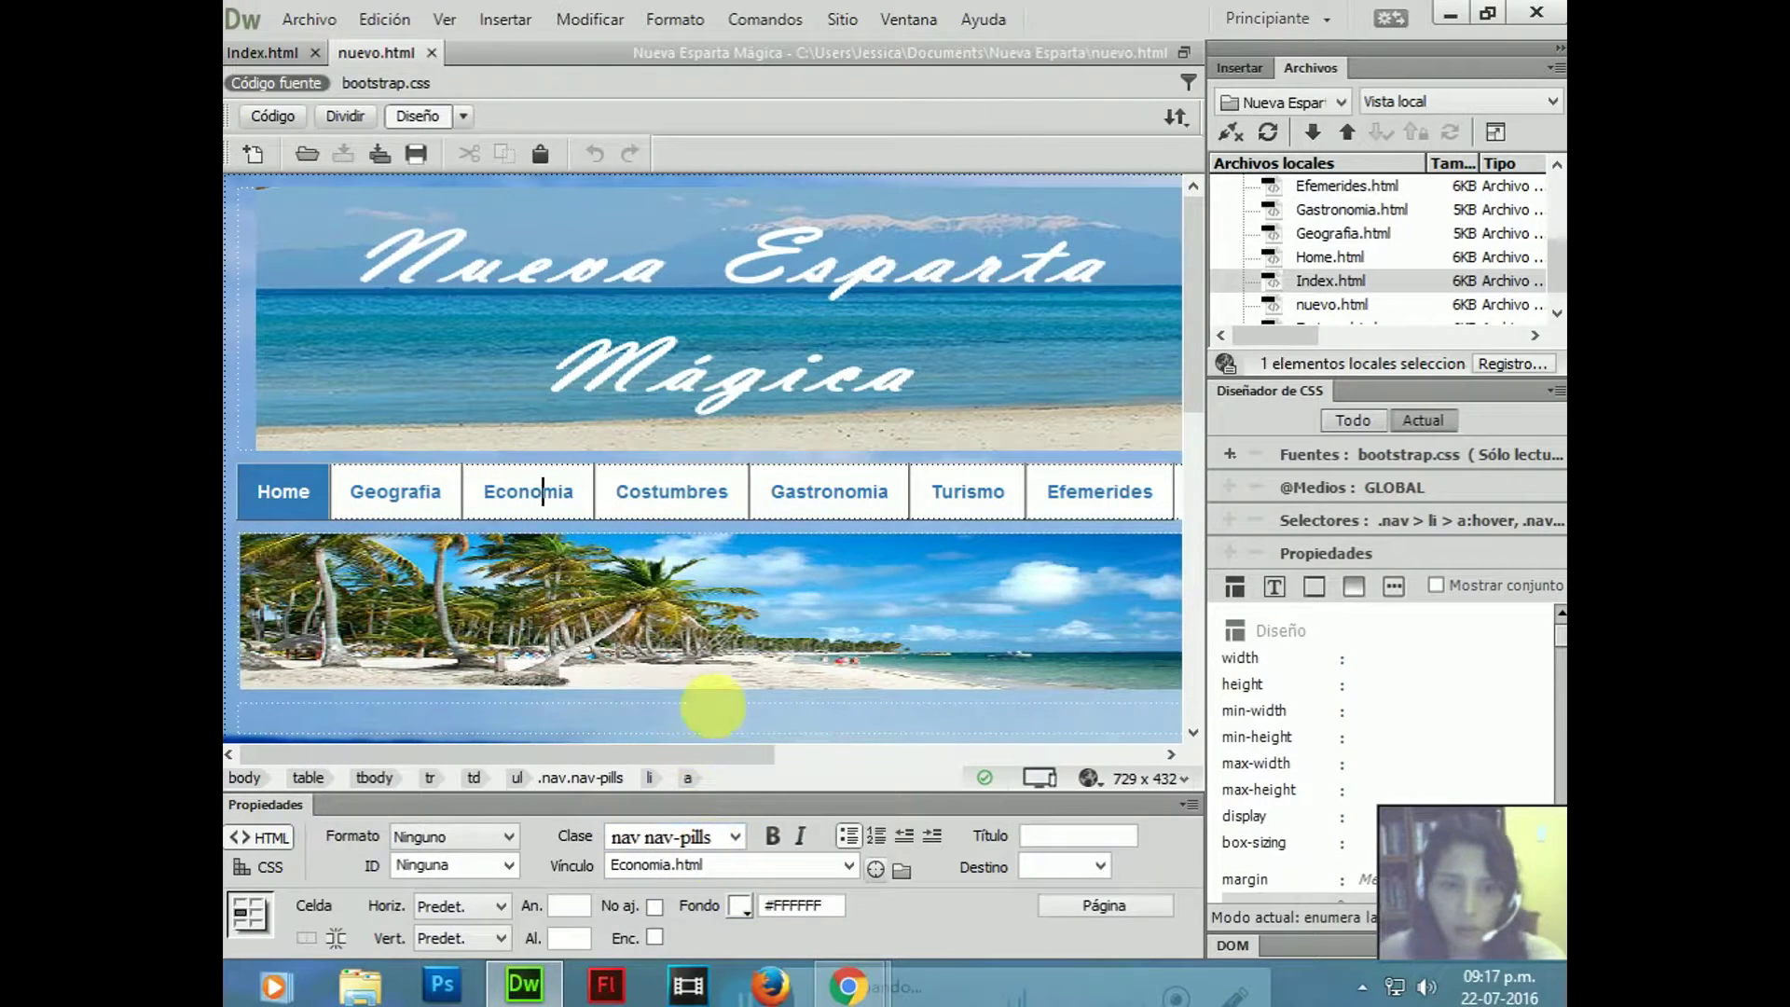
{"action": "left_click", "coordinate": [641, 491]}
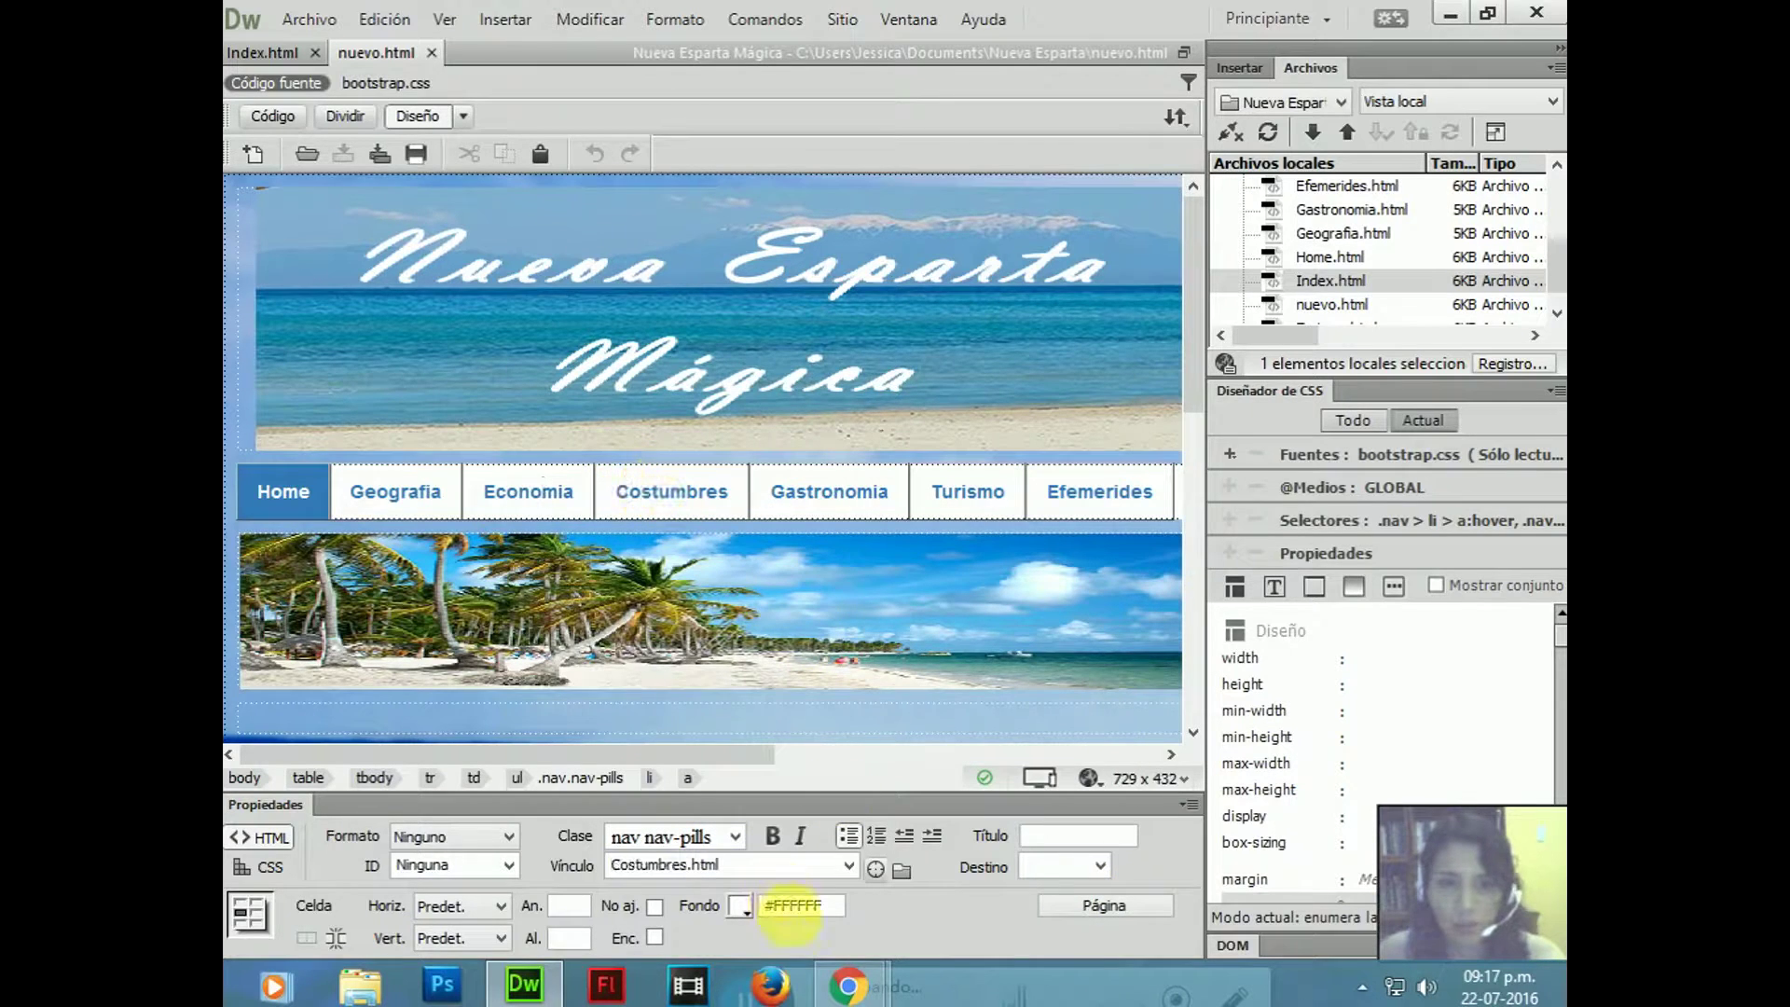
- Delete the whole layout table from nuevo.html, leaving the page empty
{"action": "left_click", "coordinate": [389, 62]}
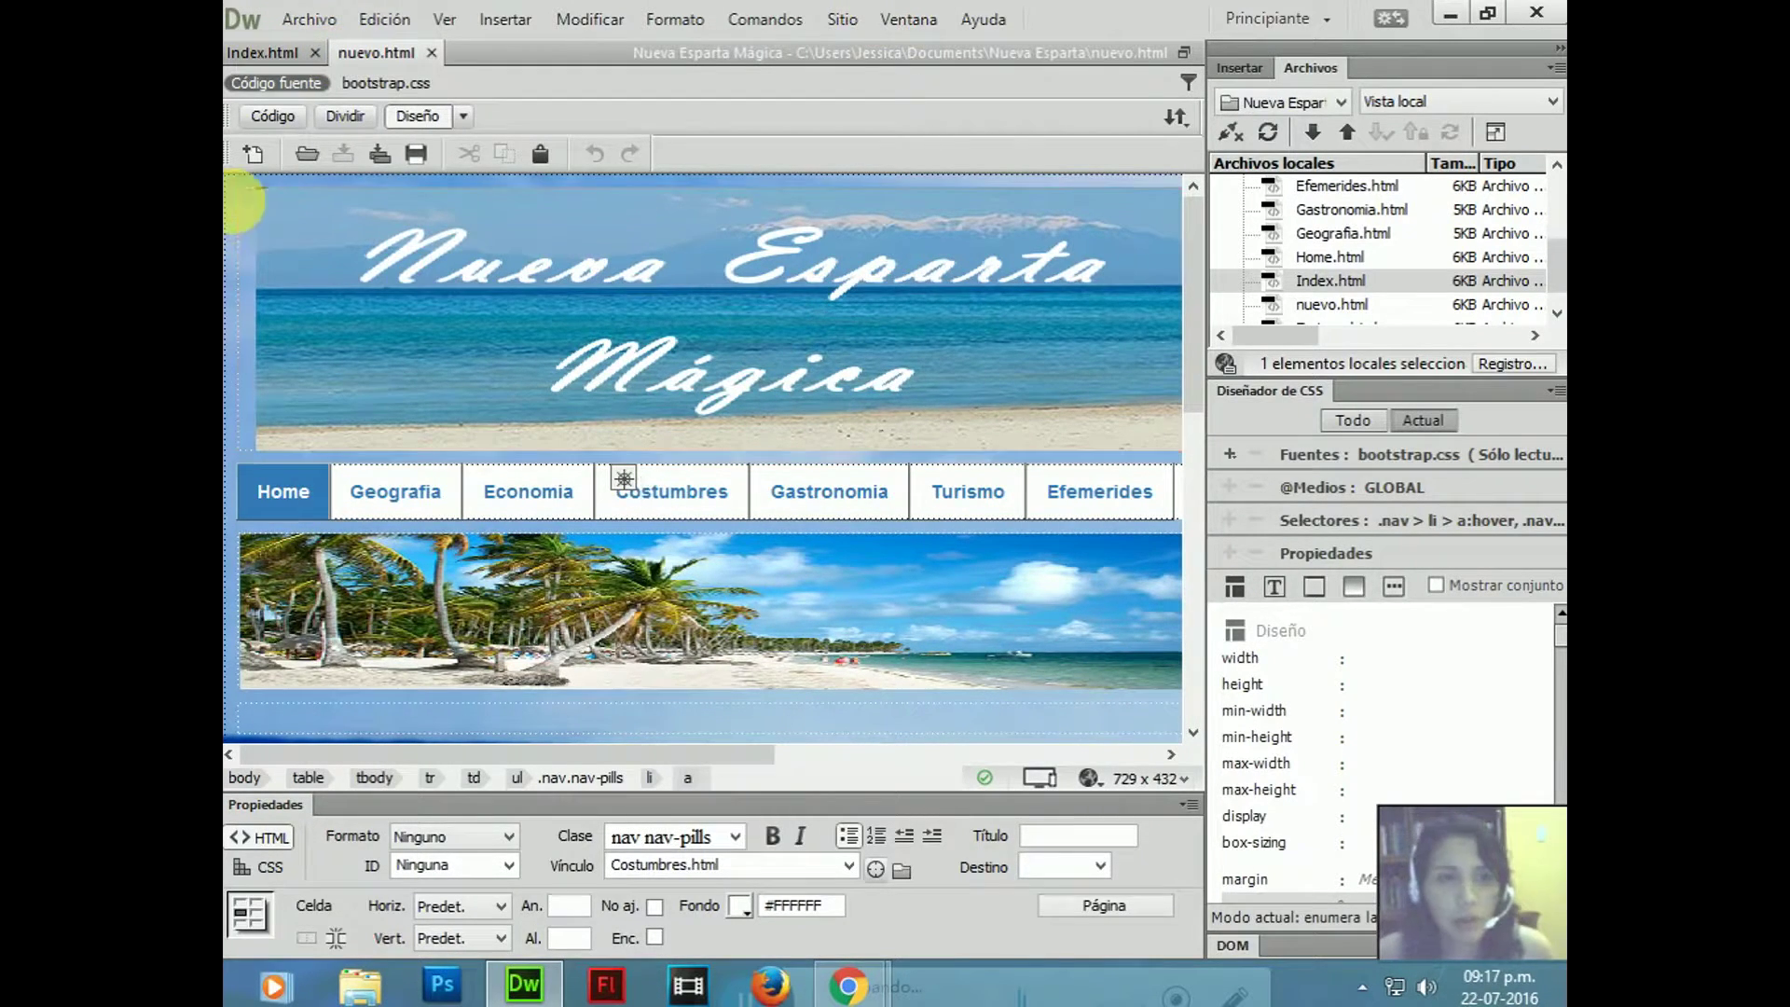
{"action": "left_click", "coordinate": [260, 210]}
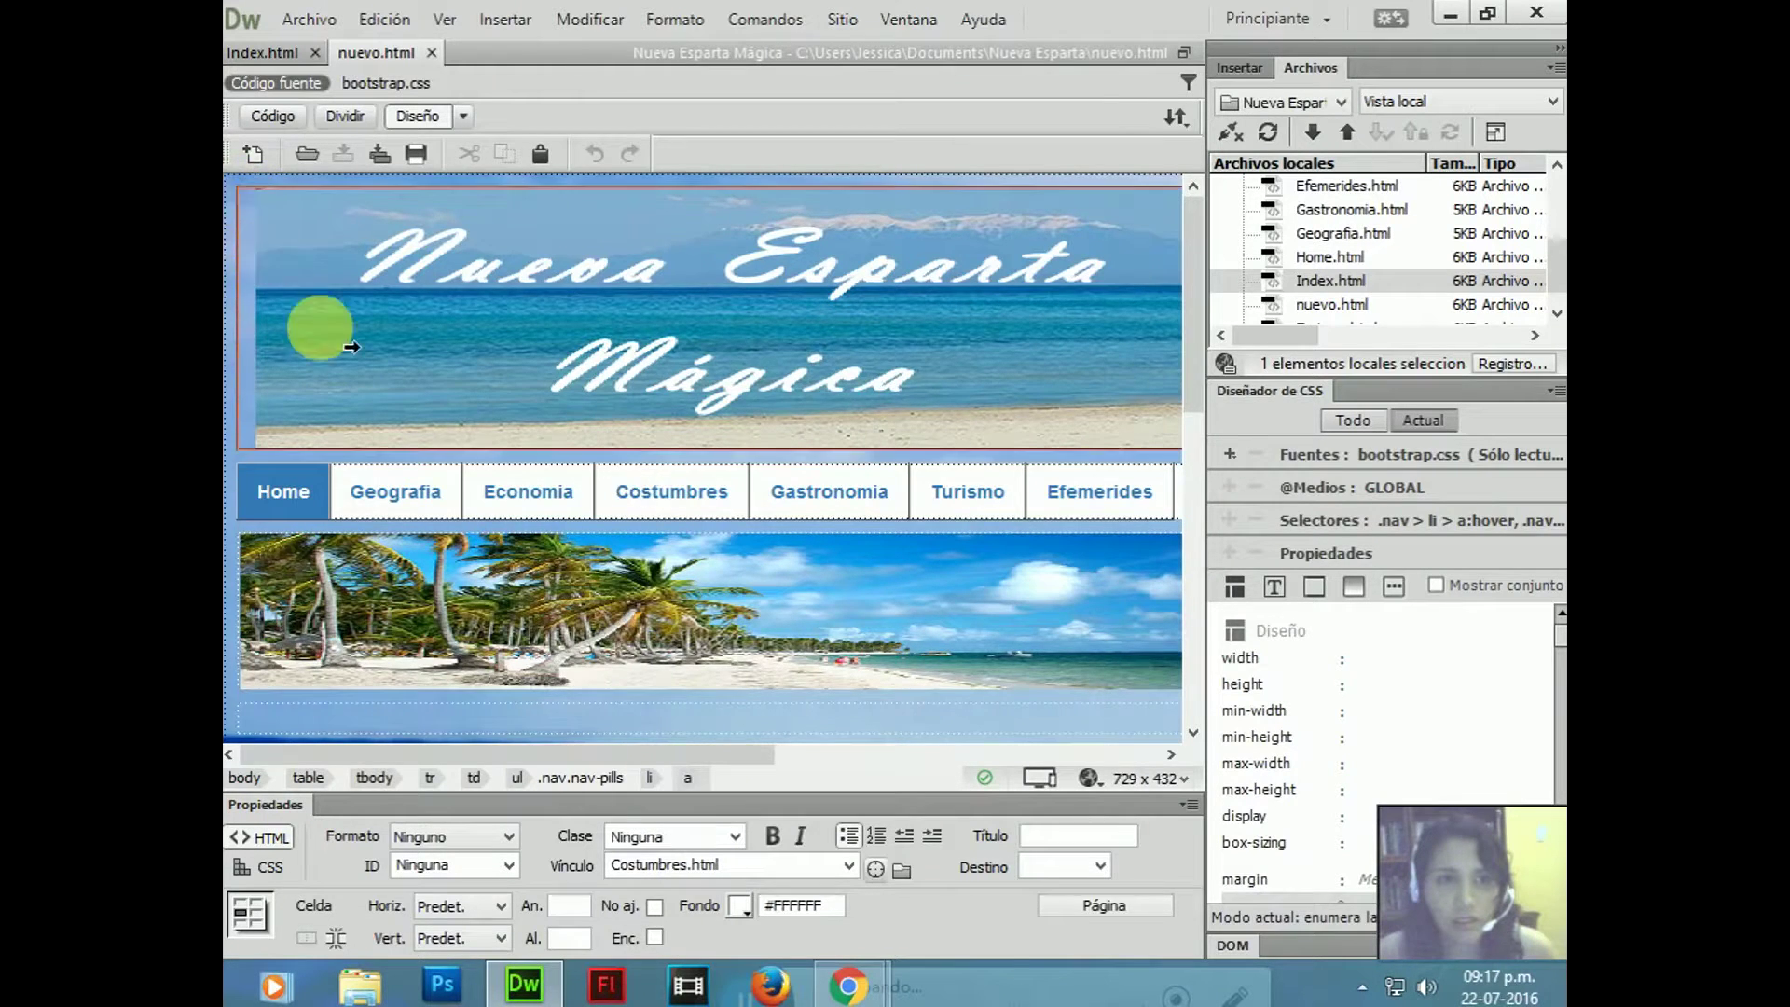
{"action": "key", "text": "Delete"}
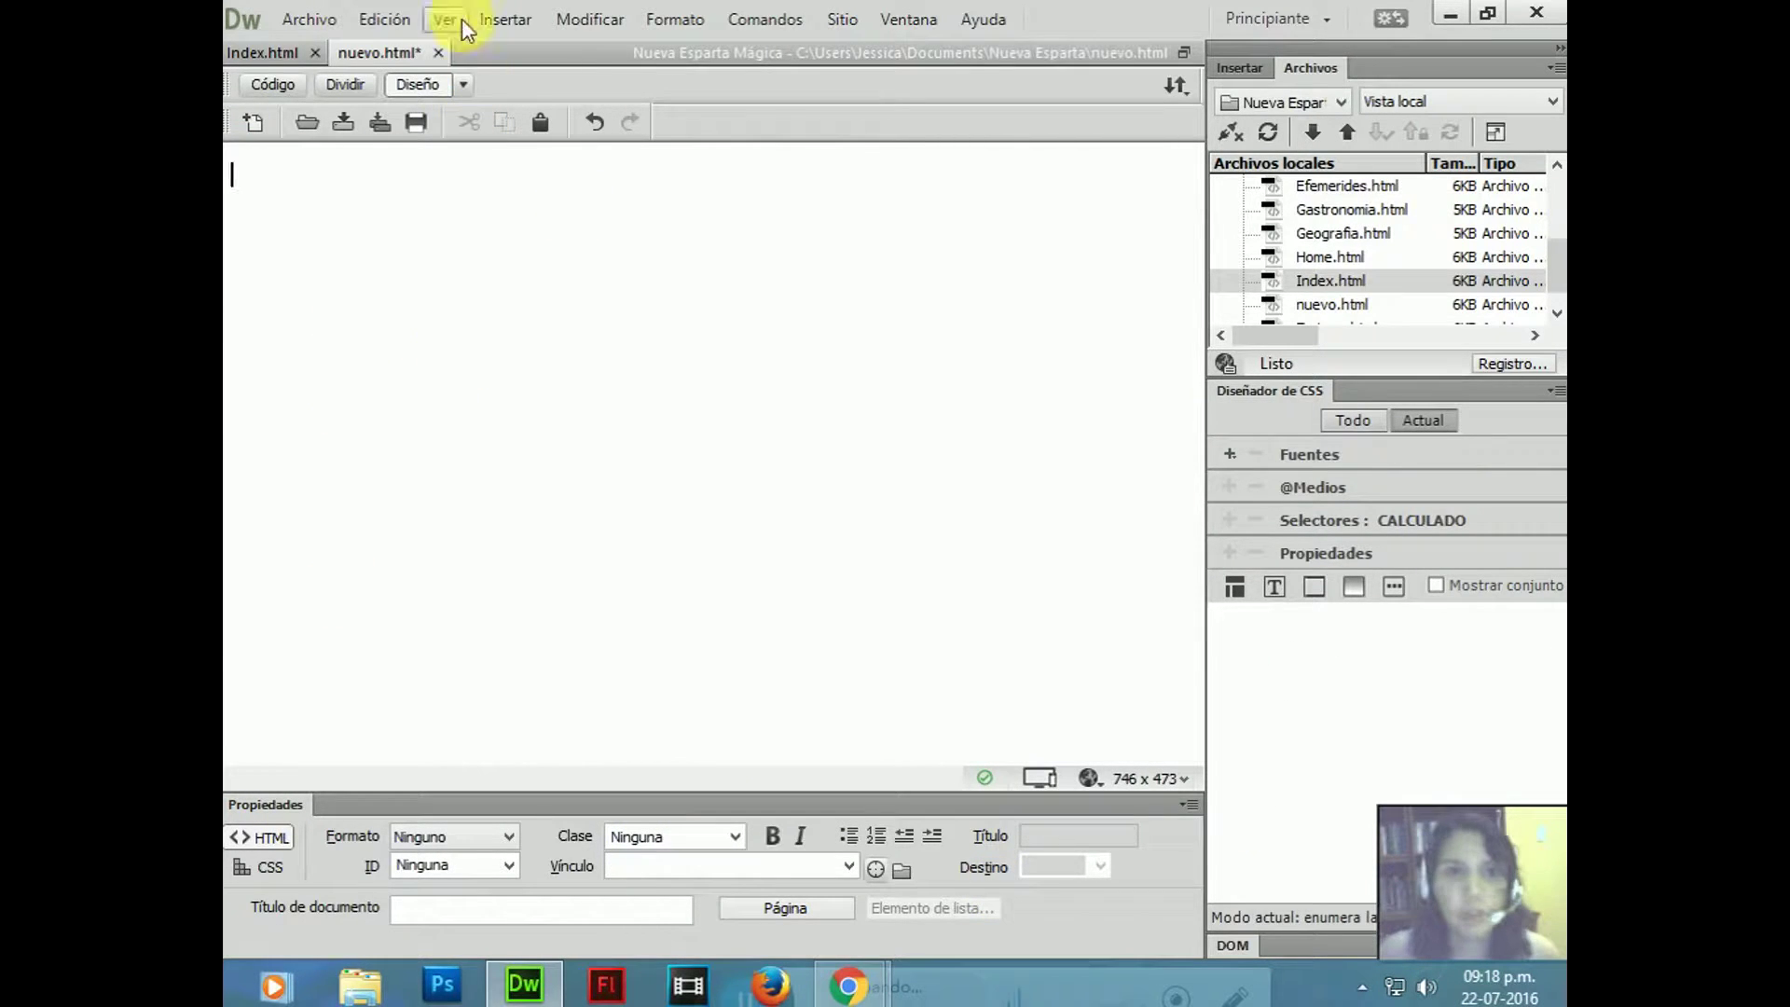
- Insert a table of 20 rows and 15 columns, 1024 pixels wide, with border 1, cell padding 10, cell spacing 10 and a Superior header
{"action": "left_click", "coordinate": [504, 19]}
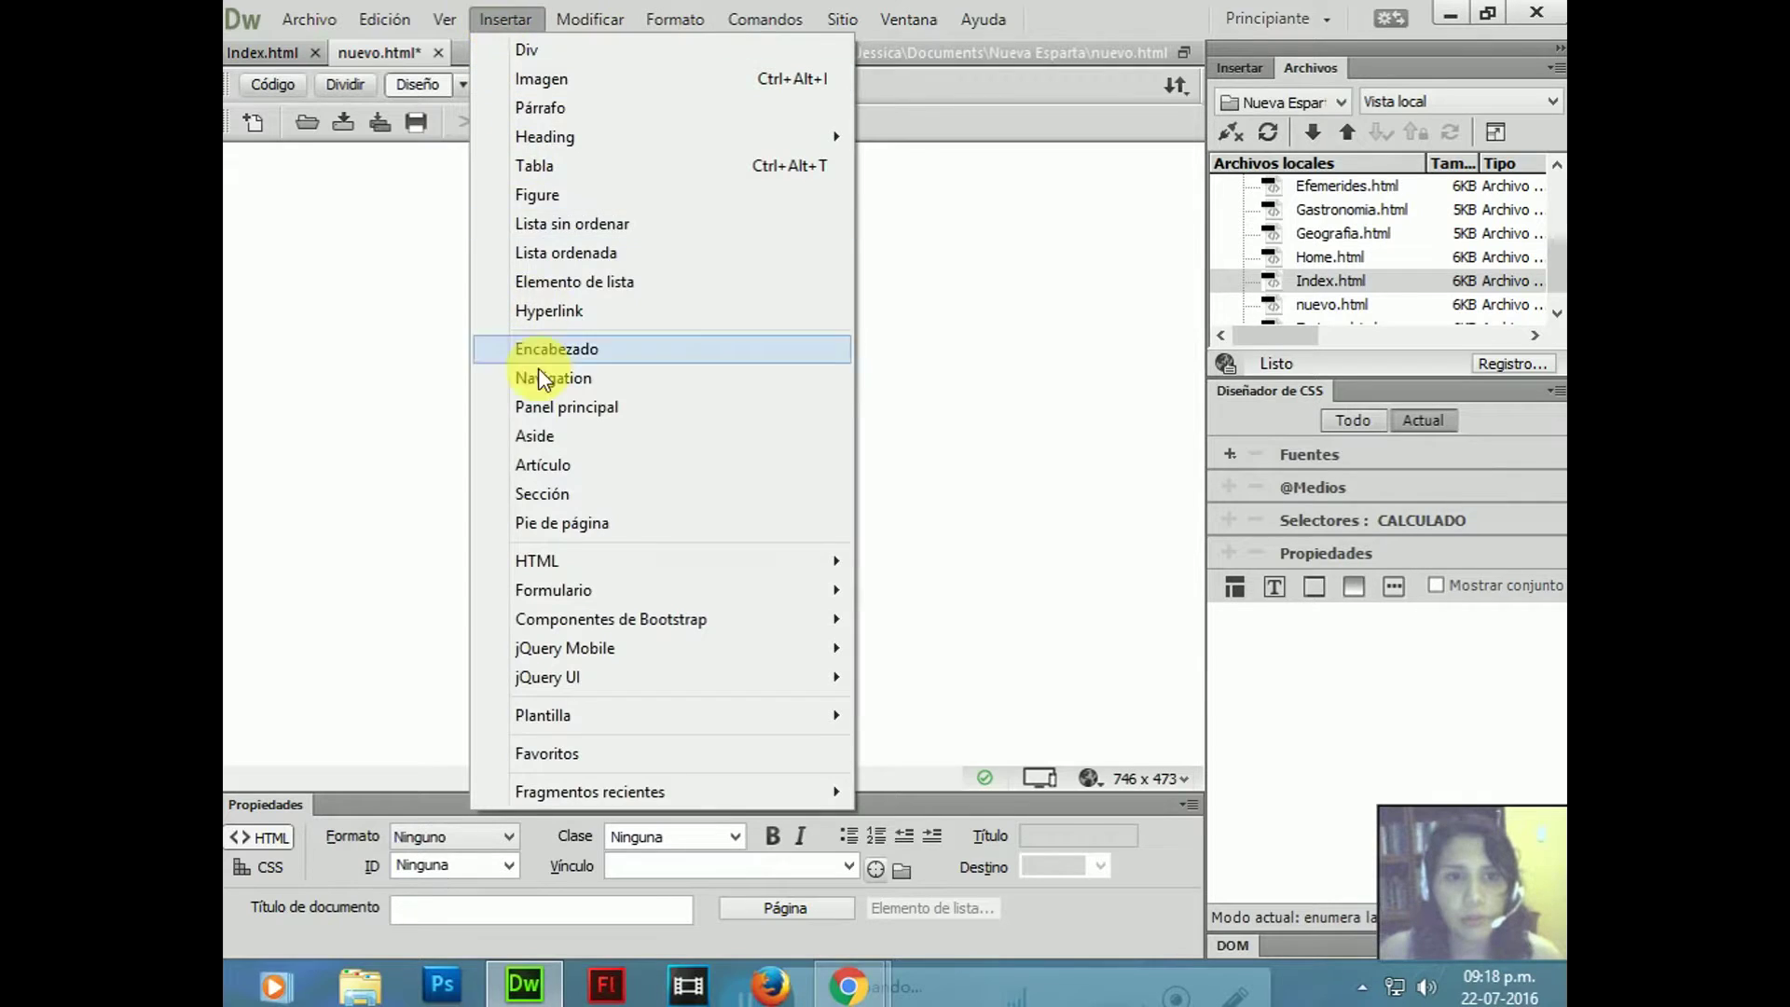
{"action": "left_click", "coordinate": [547, 171]}
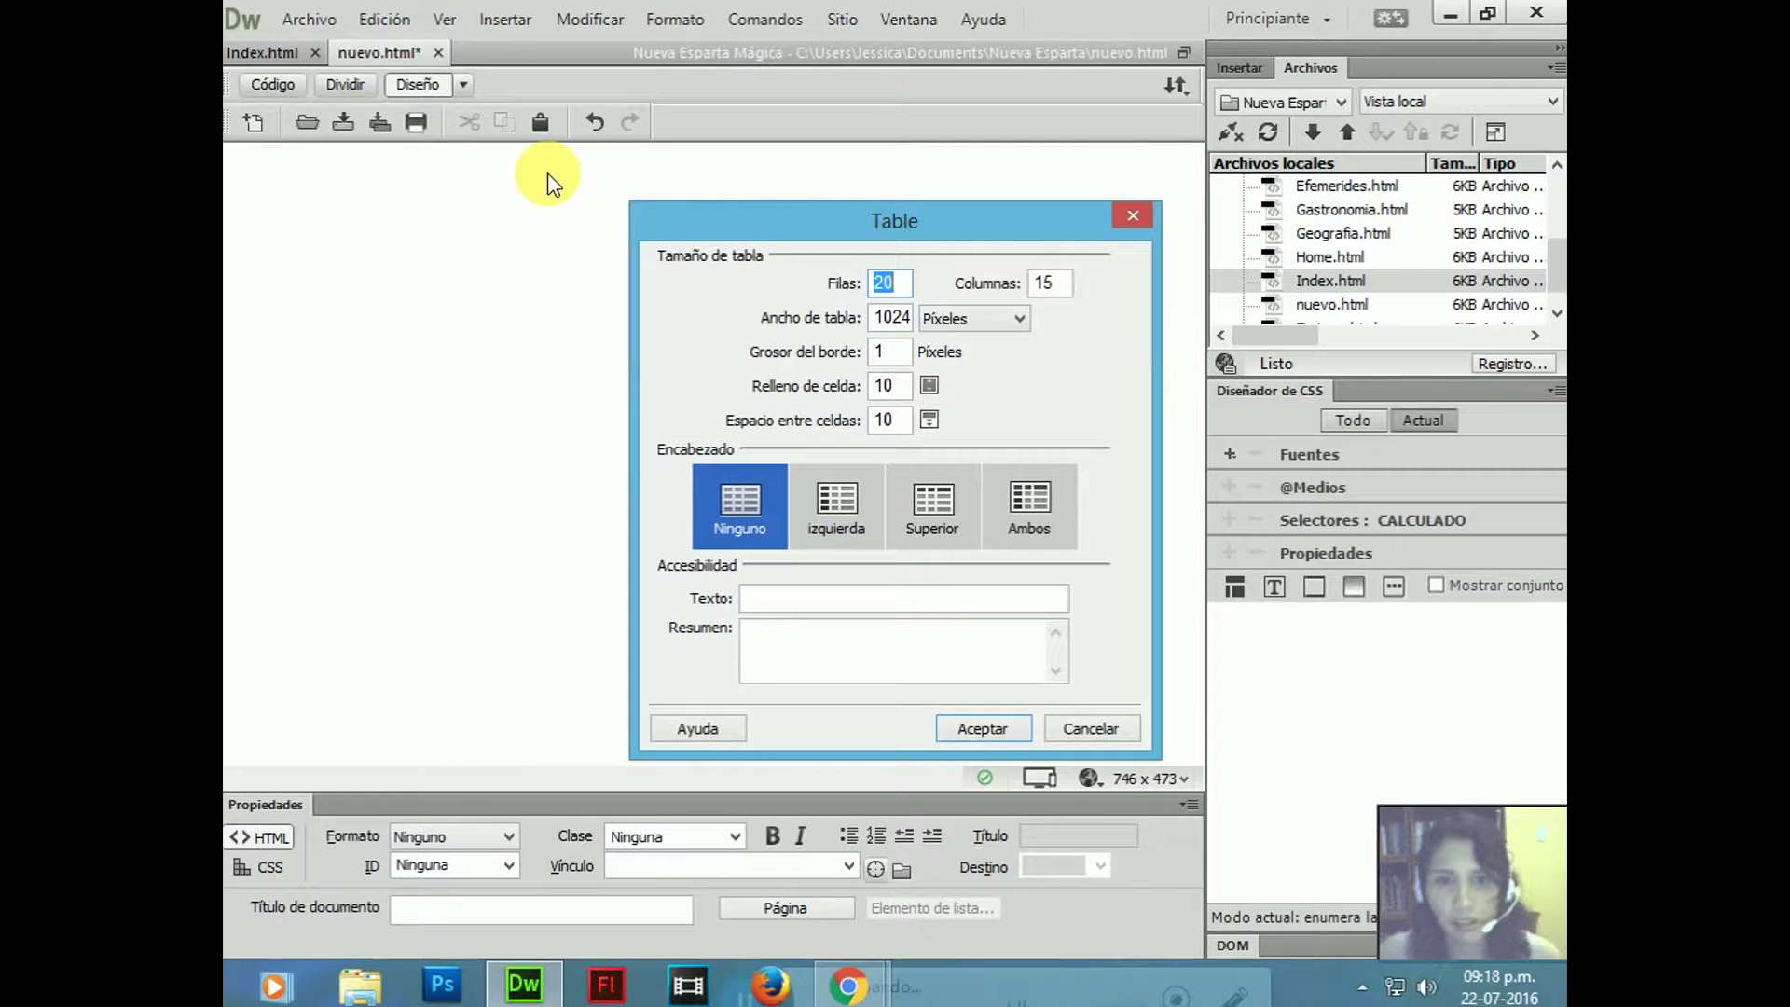
{"action": "left_click", "coordinate": [909, 285]}
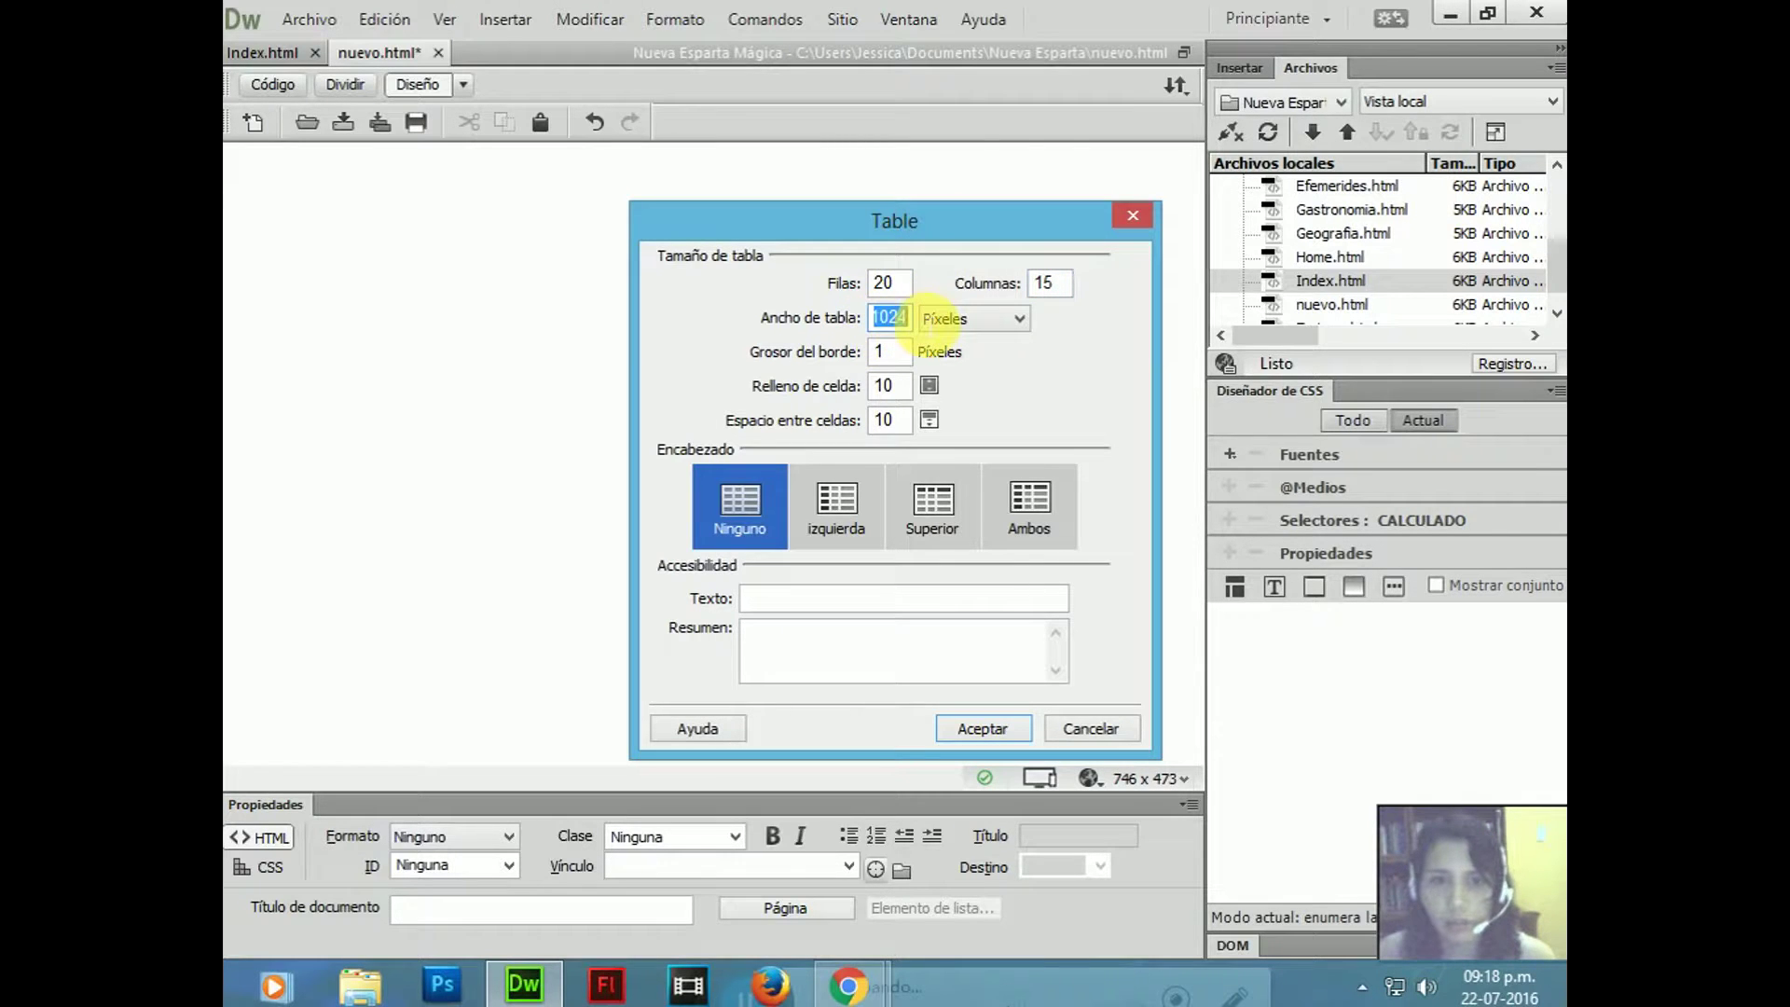
{"action": "left_click", "coordinate": [975, 319]}
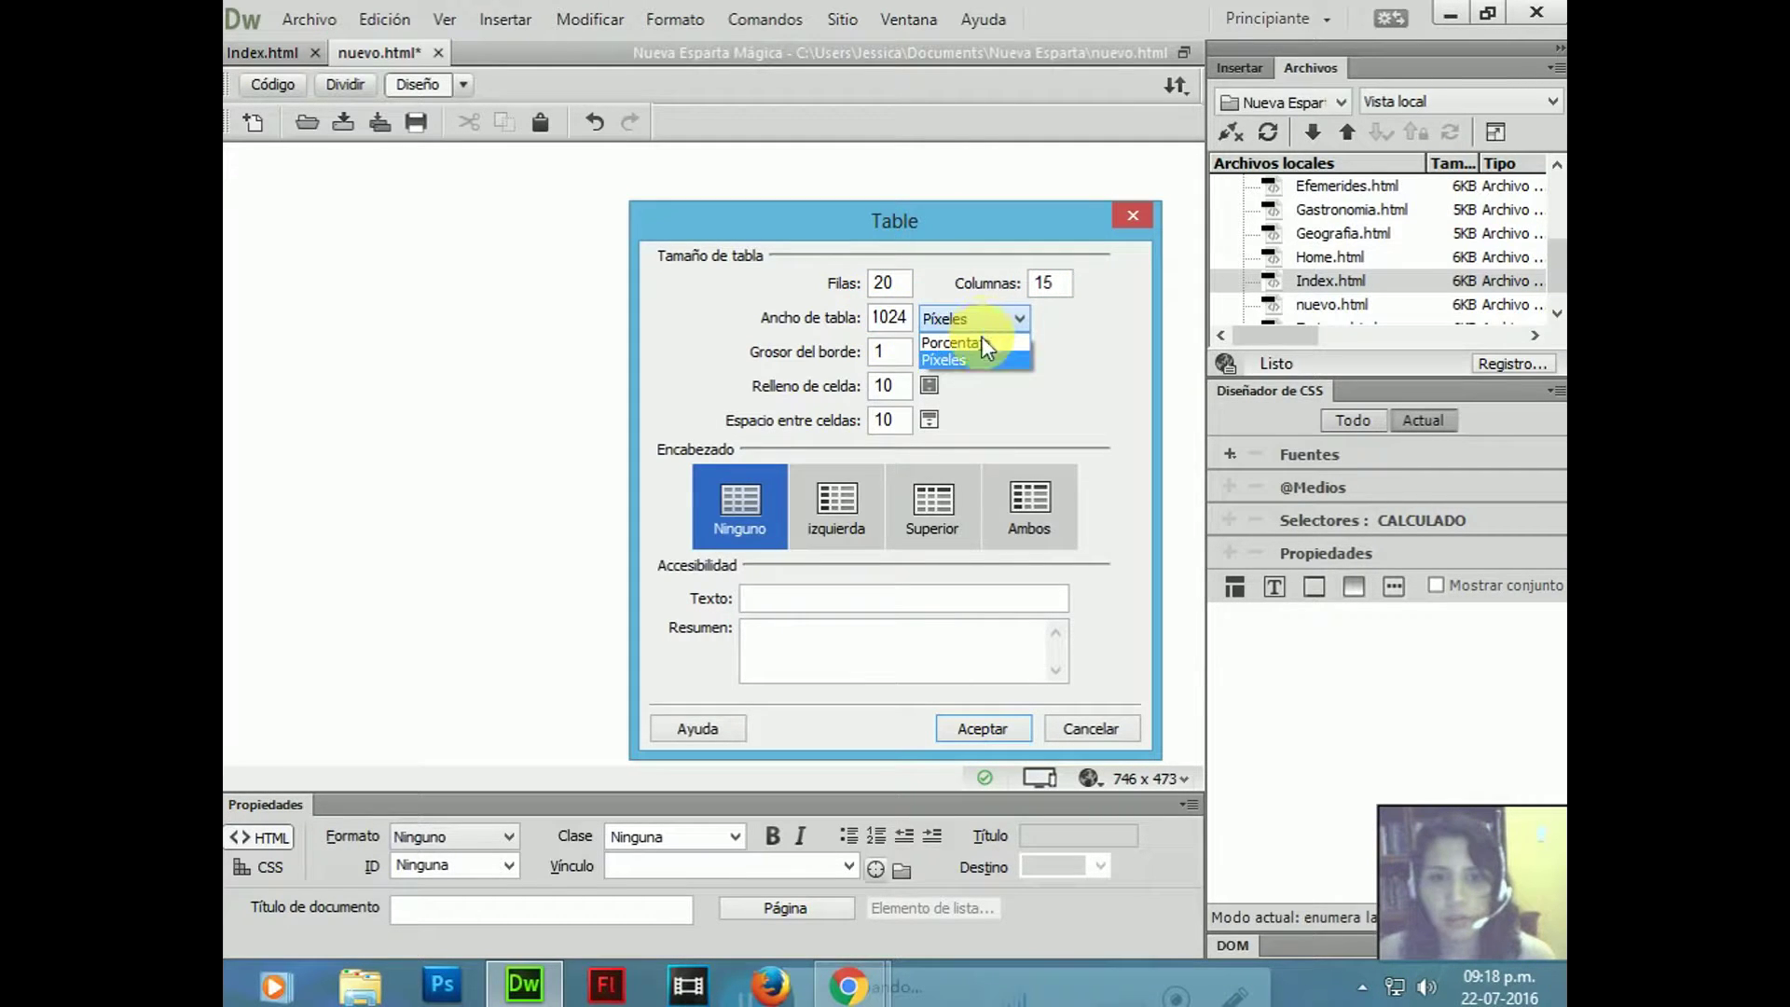
{"action": "left_click", "coordinate": [893, 340]}
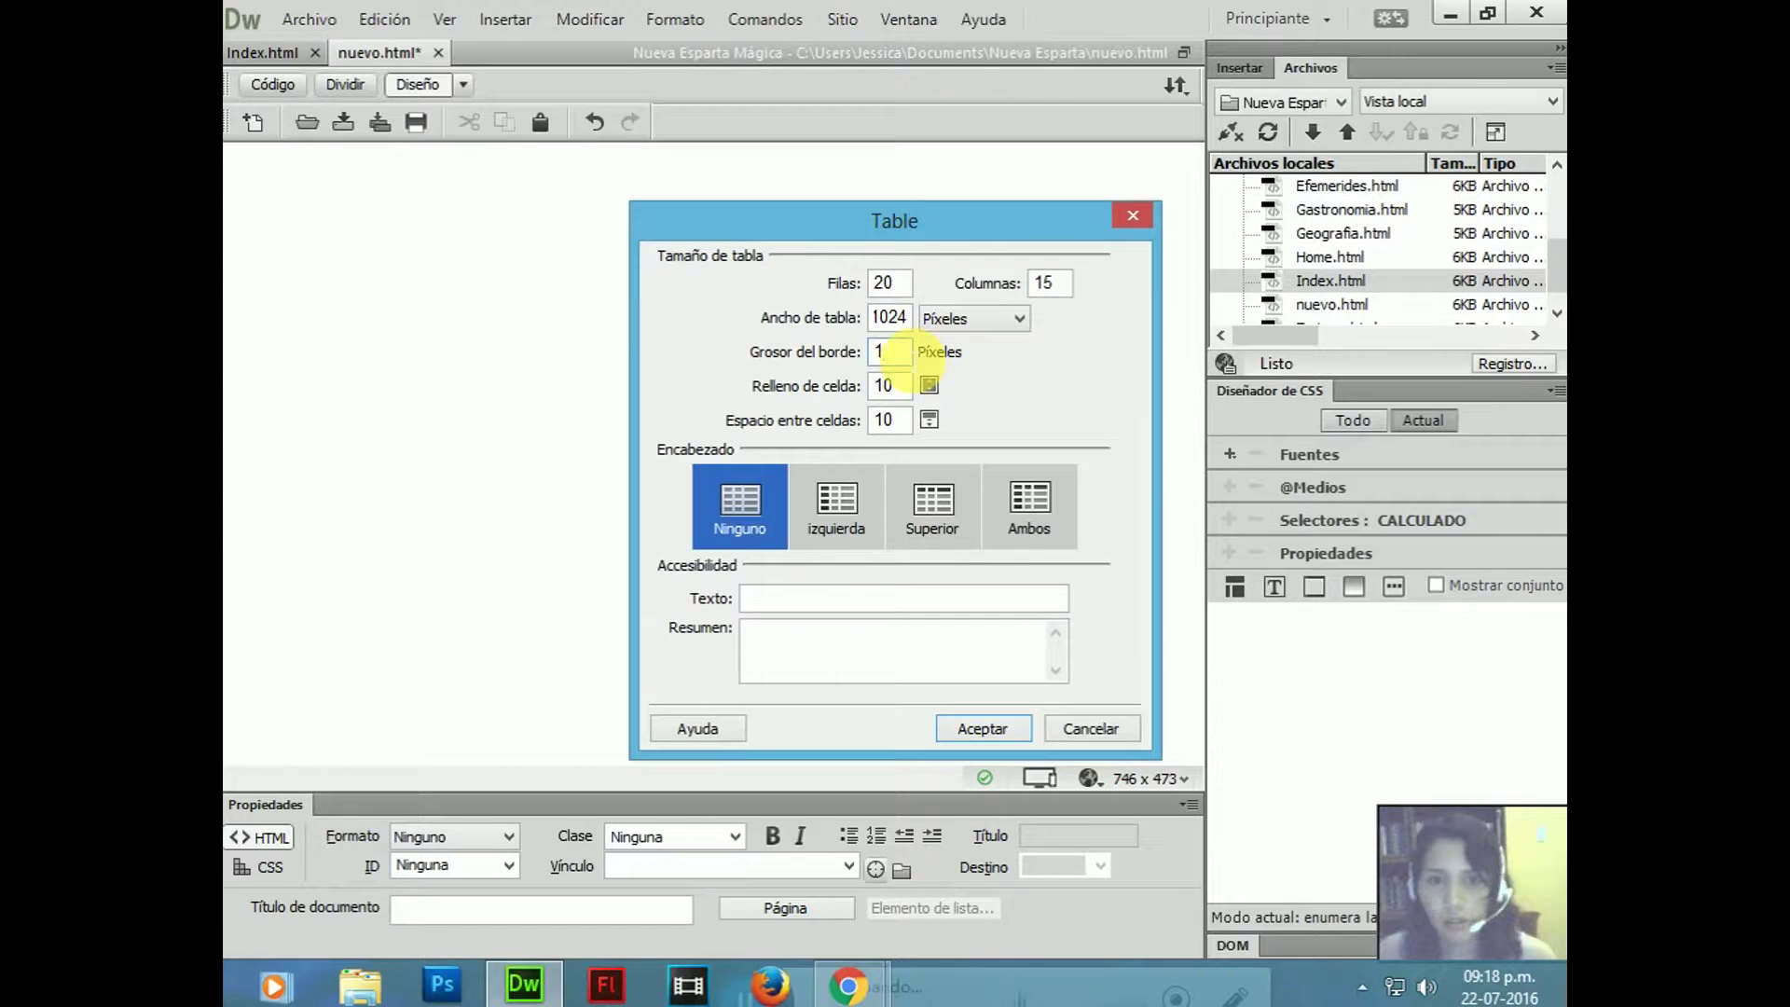
{"action": "left_click", "coordinate": [905, 419]}
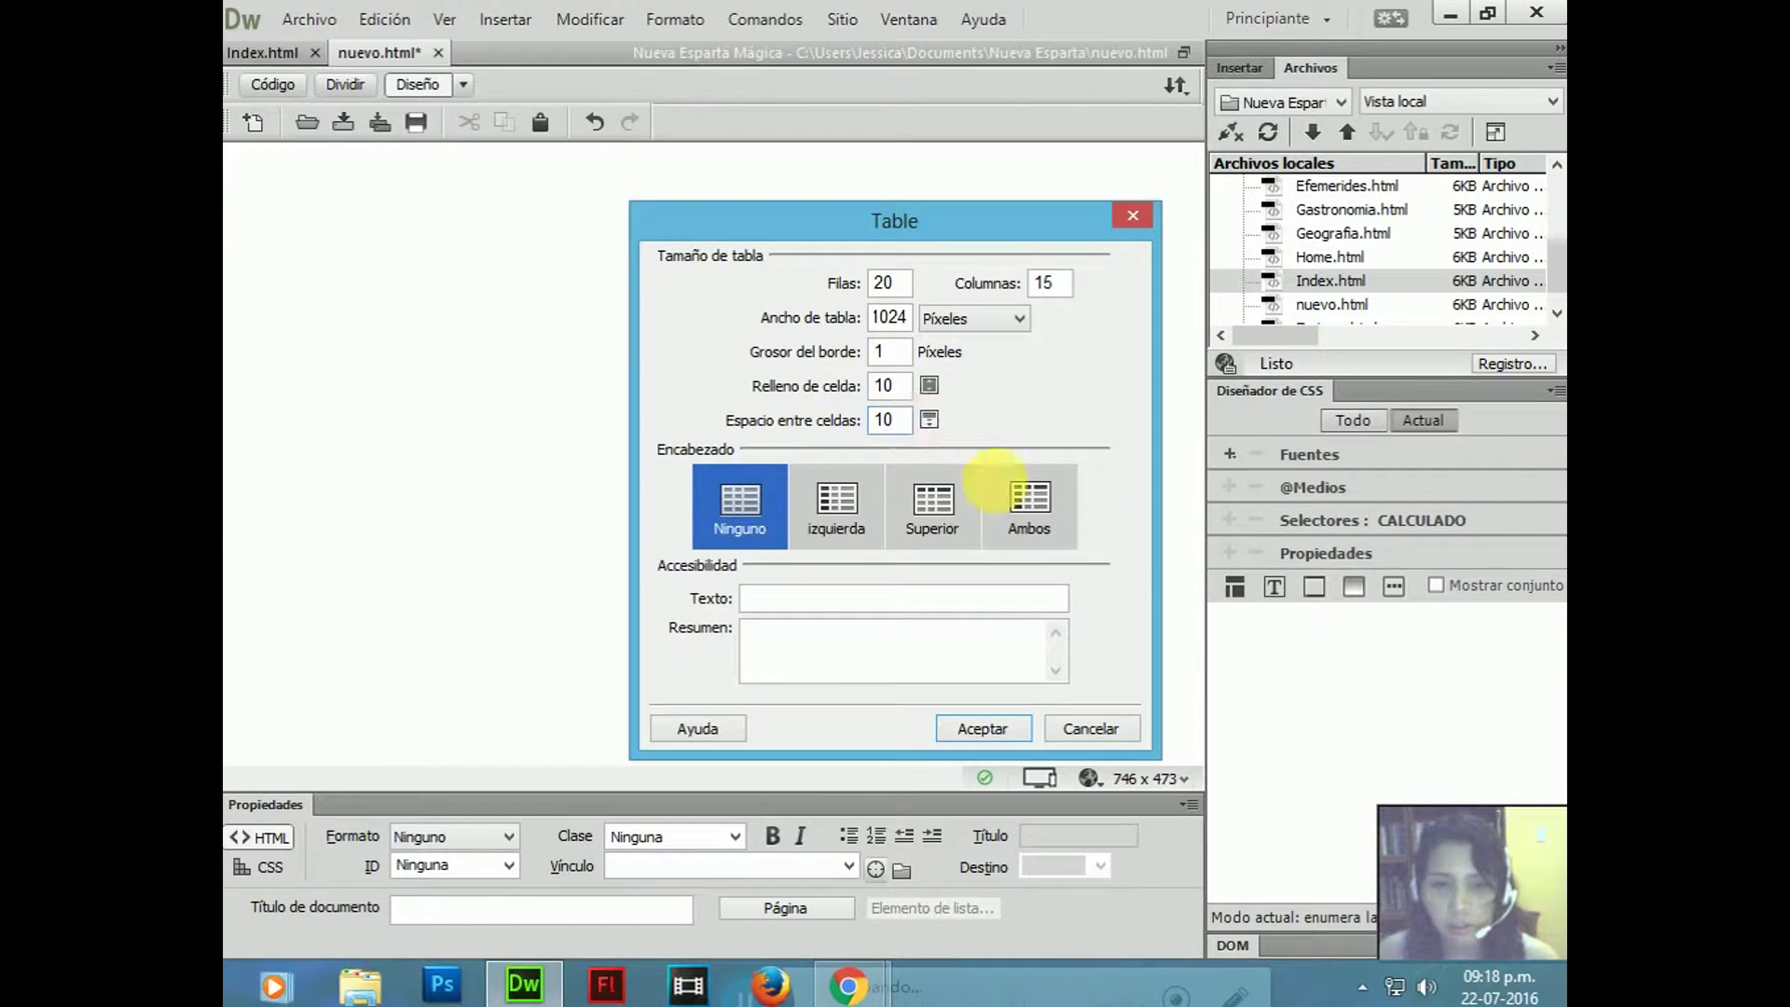
{"action": "left_click", "coordinate": [841, 498]}
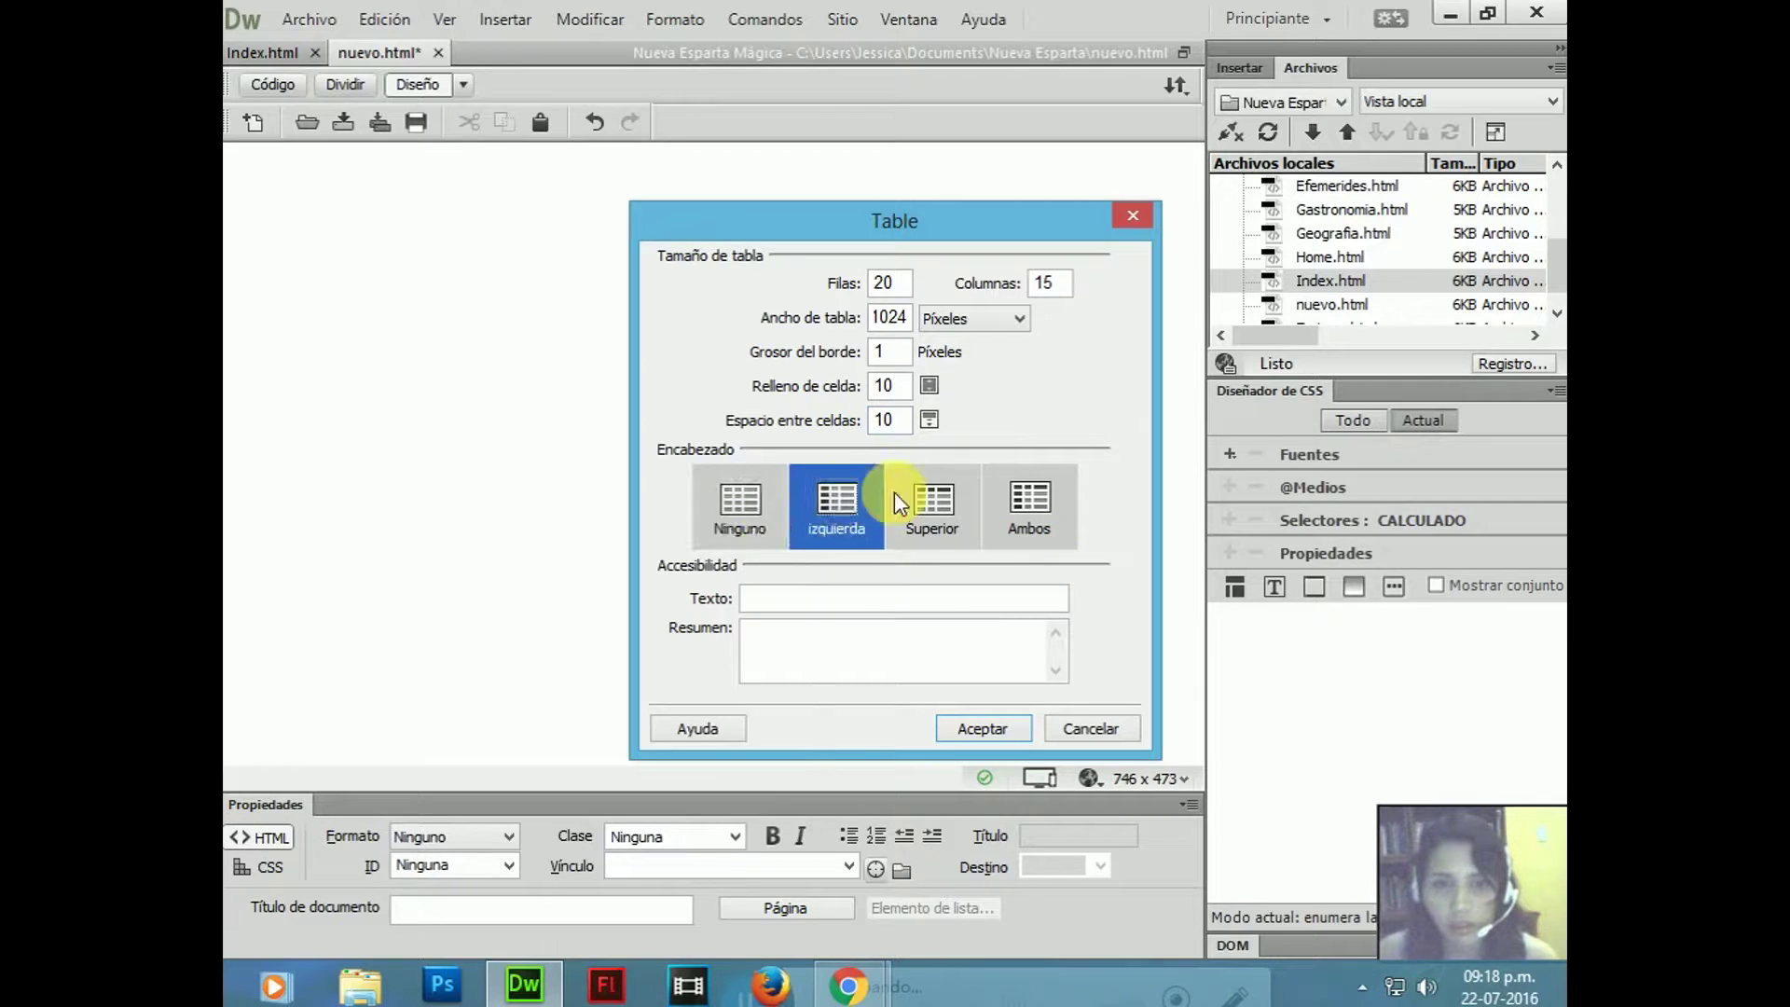
{"action": "left_click", "coordinate": [933, 499]}
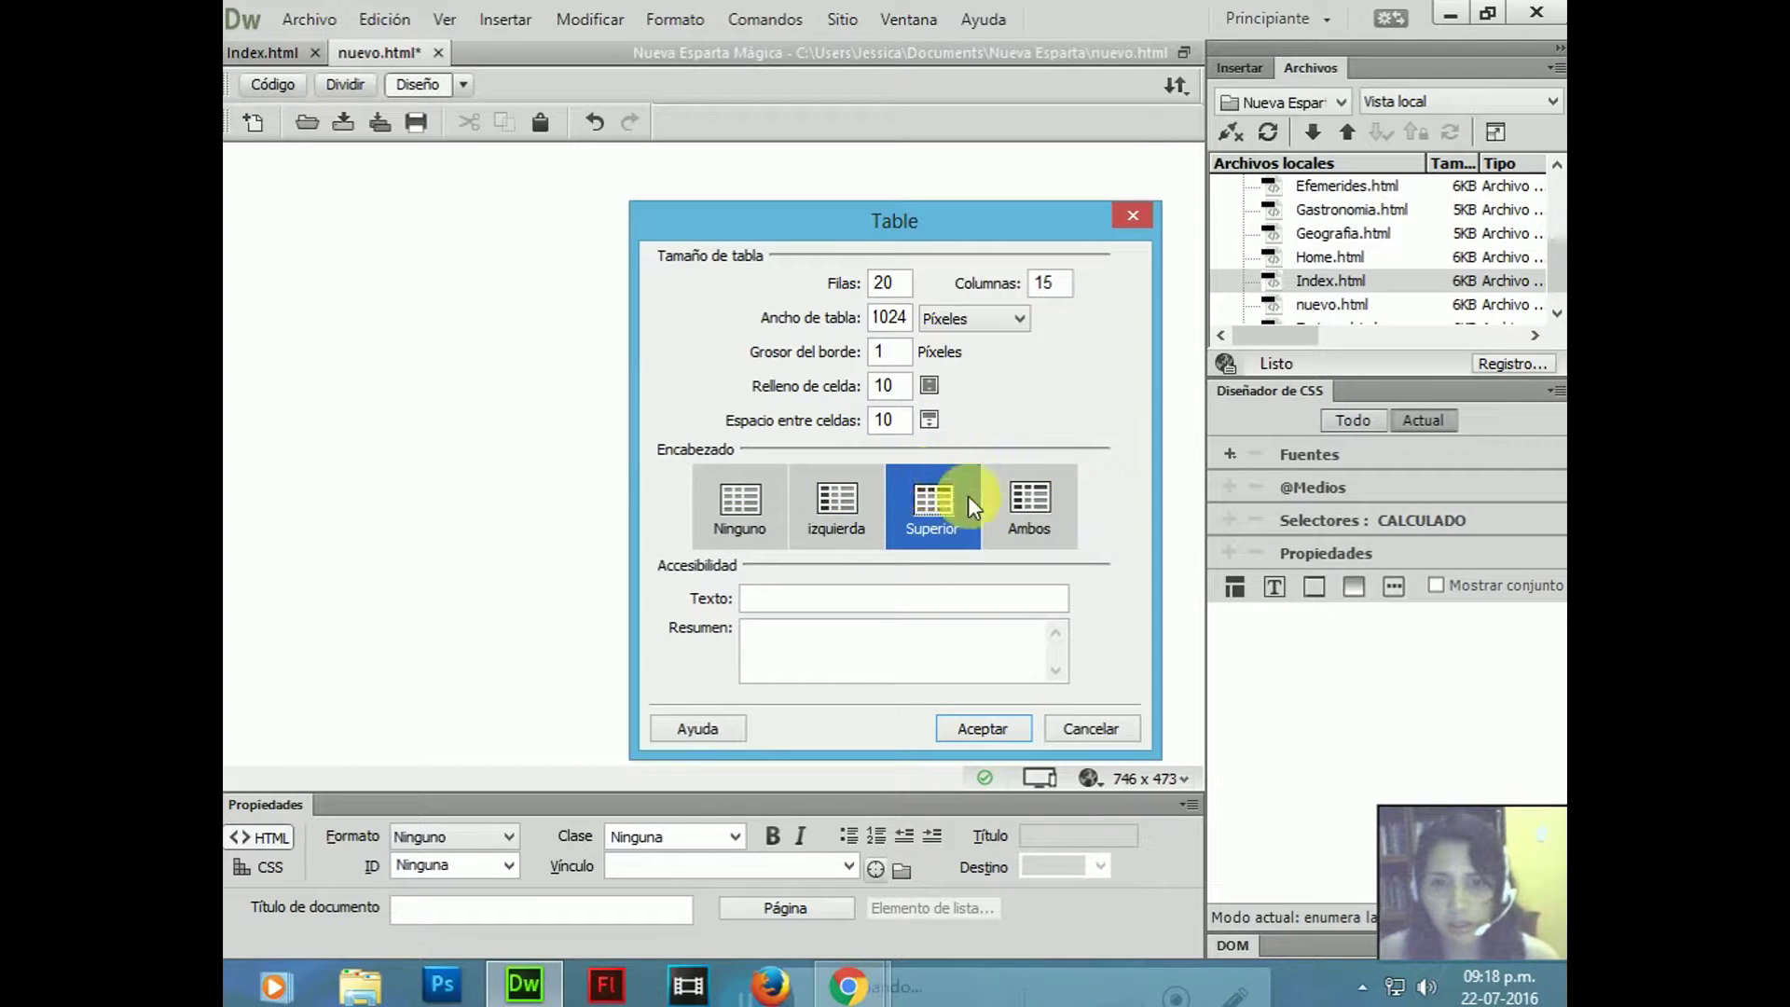
{"action": "left_click", "coordinate": [1011, 490]}
{"action": "left_click", "coordinate": [916, 493]}
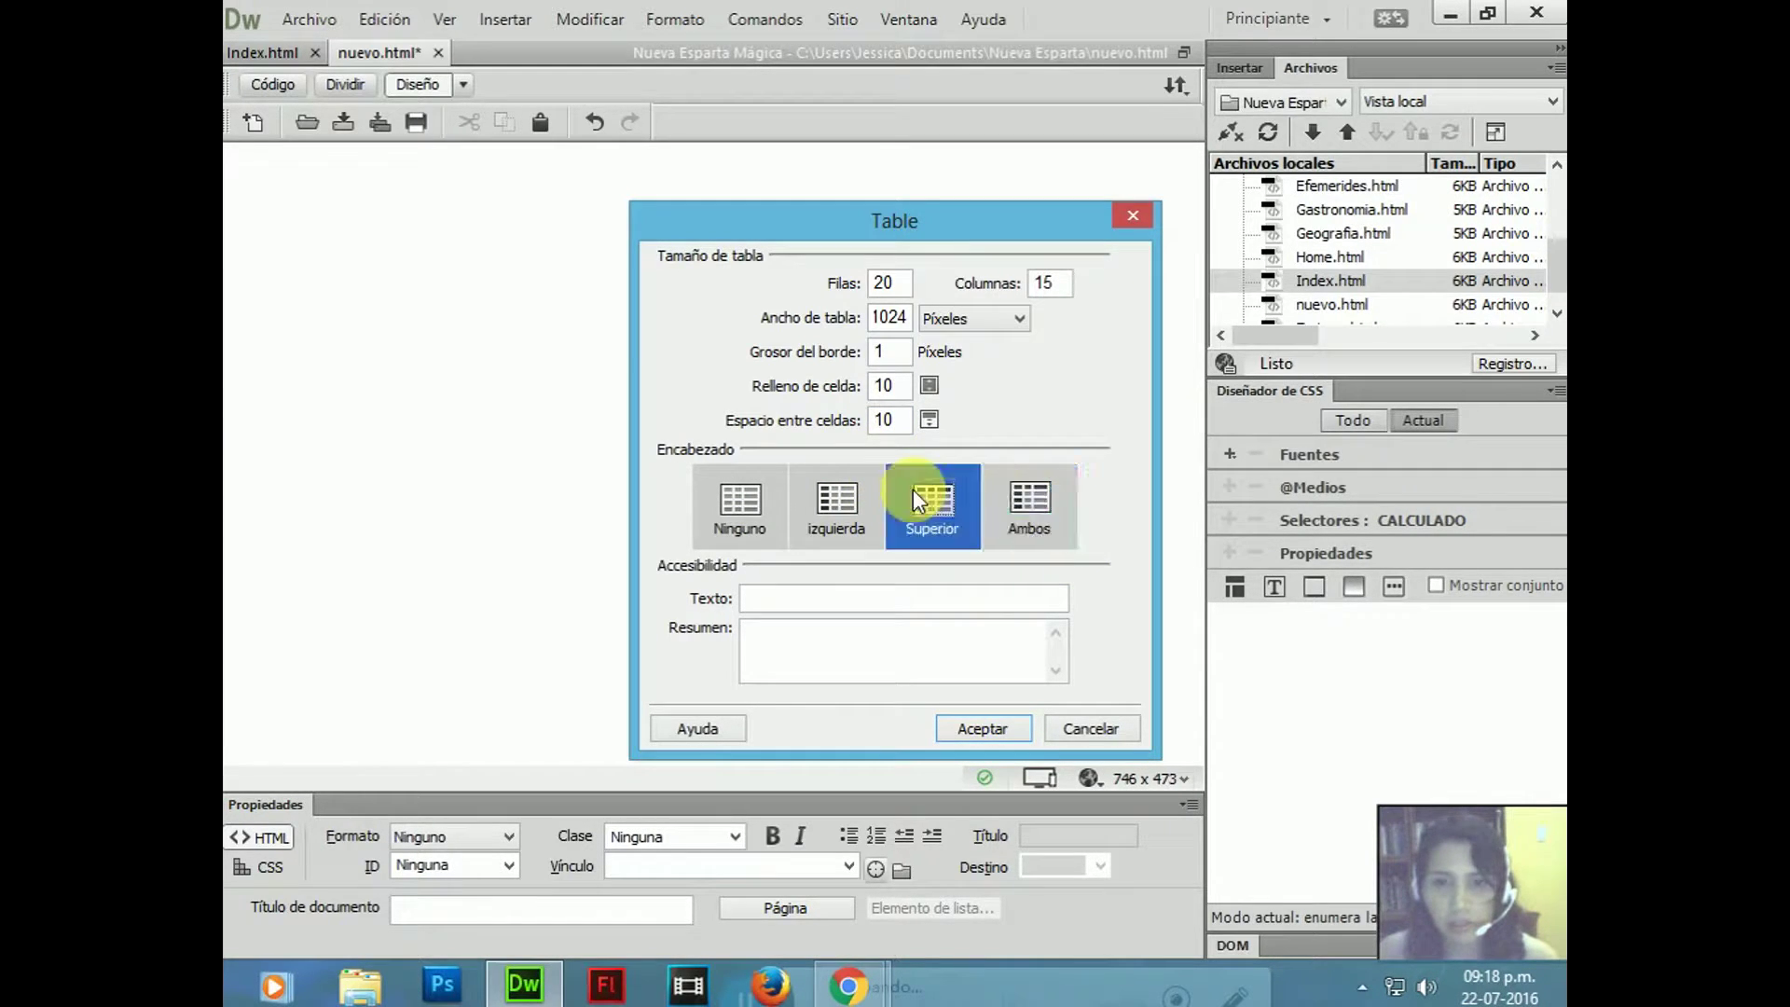
{"action": "left_click", "coordinate": [979, 728]}
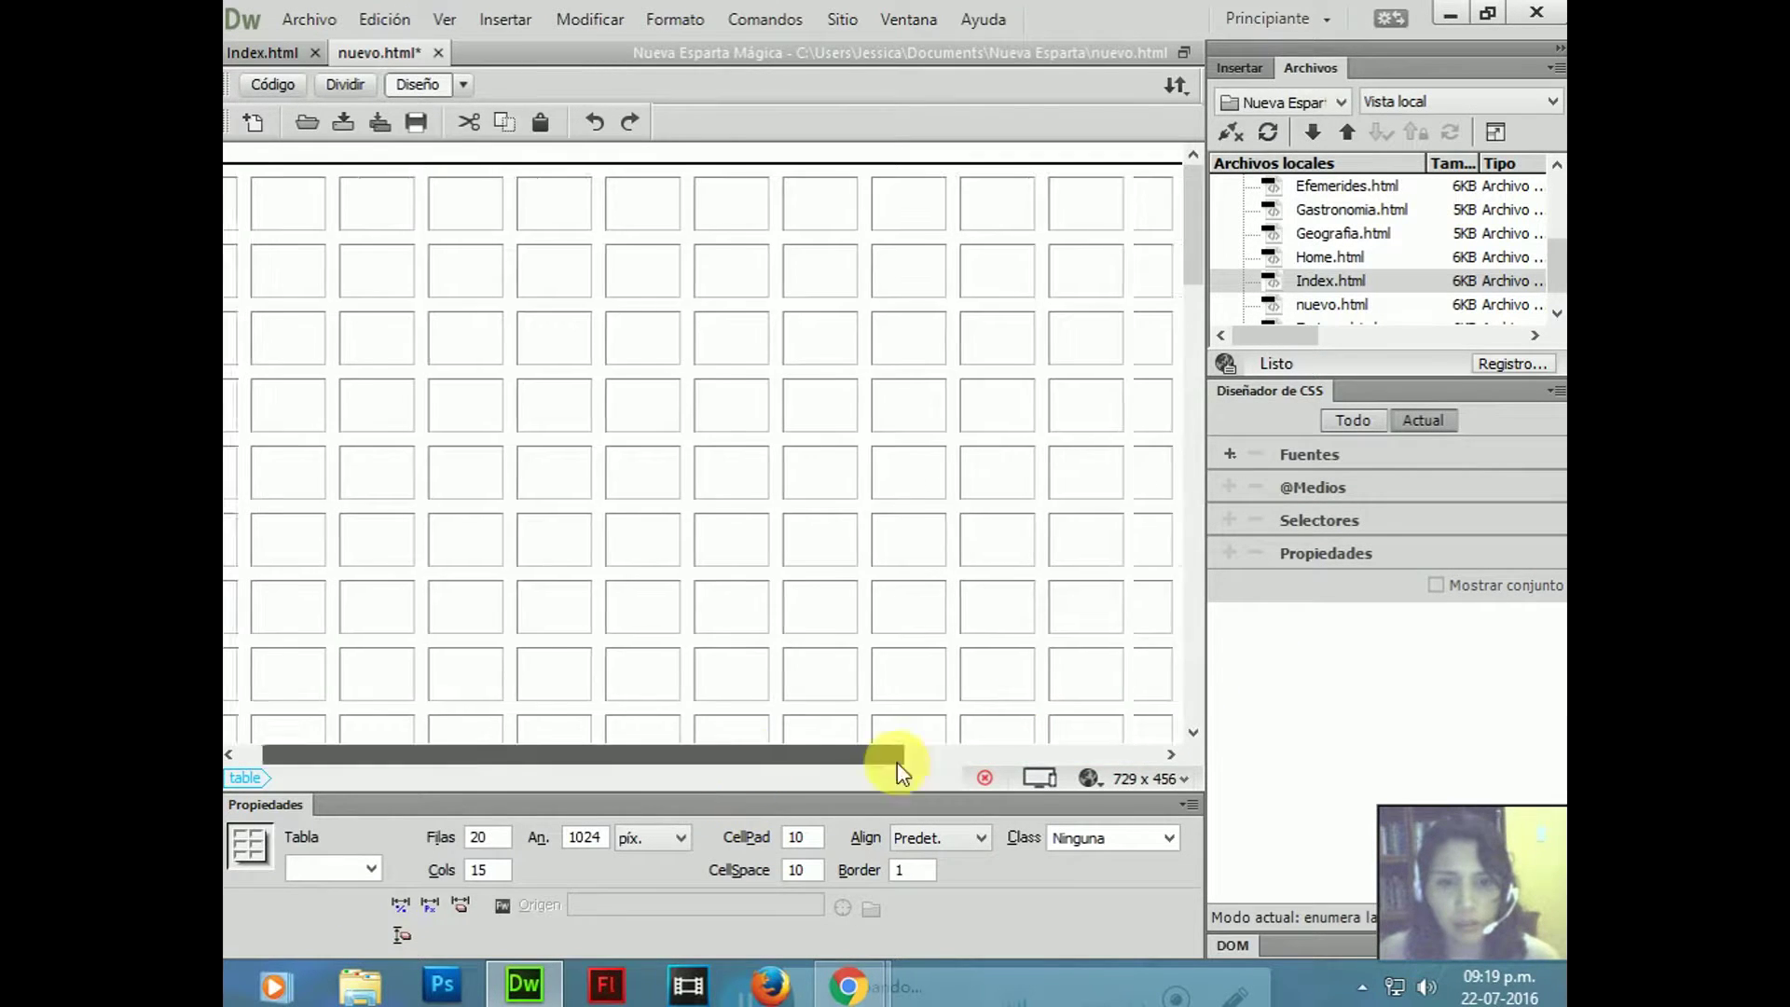
- Merge all cells of the table's first row into a single full-width cell
{"action": "left_click_drag", "start_coordinate": [285, 207], "coordinate": [1040, 205]}
{"action": "right_click", "coordinate": [1039, 205]}
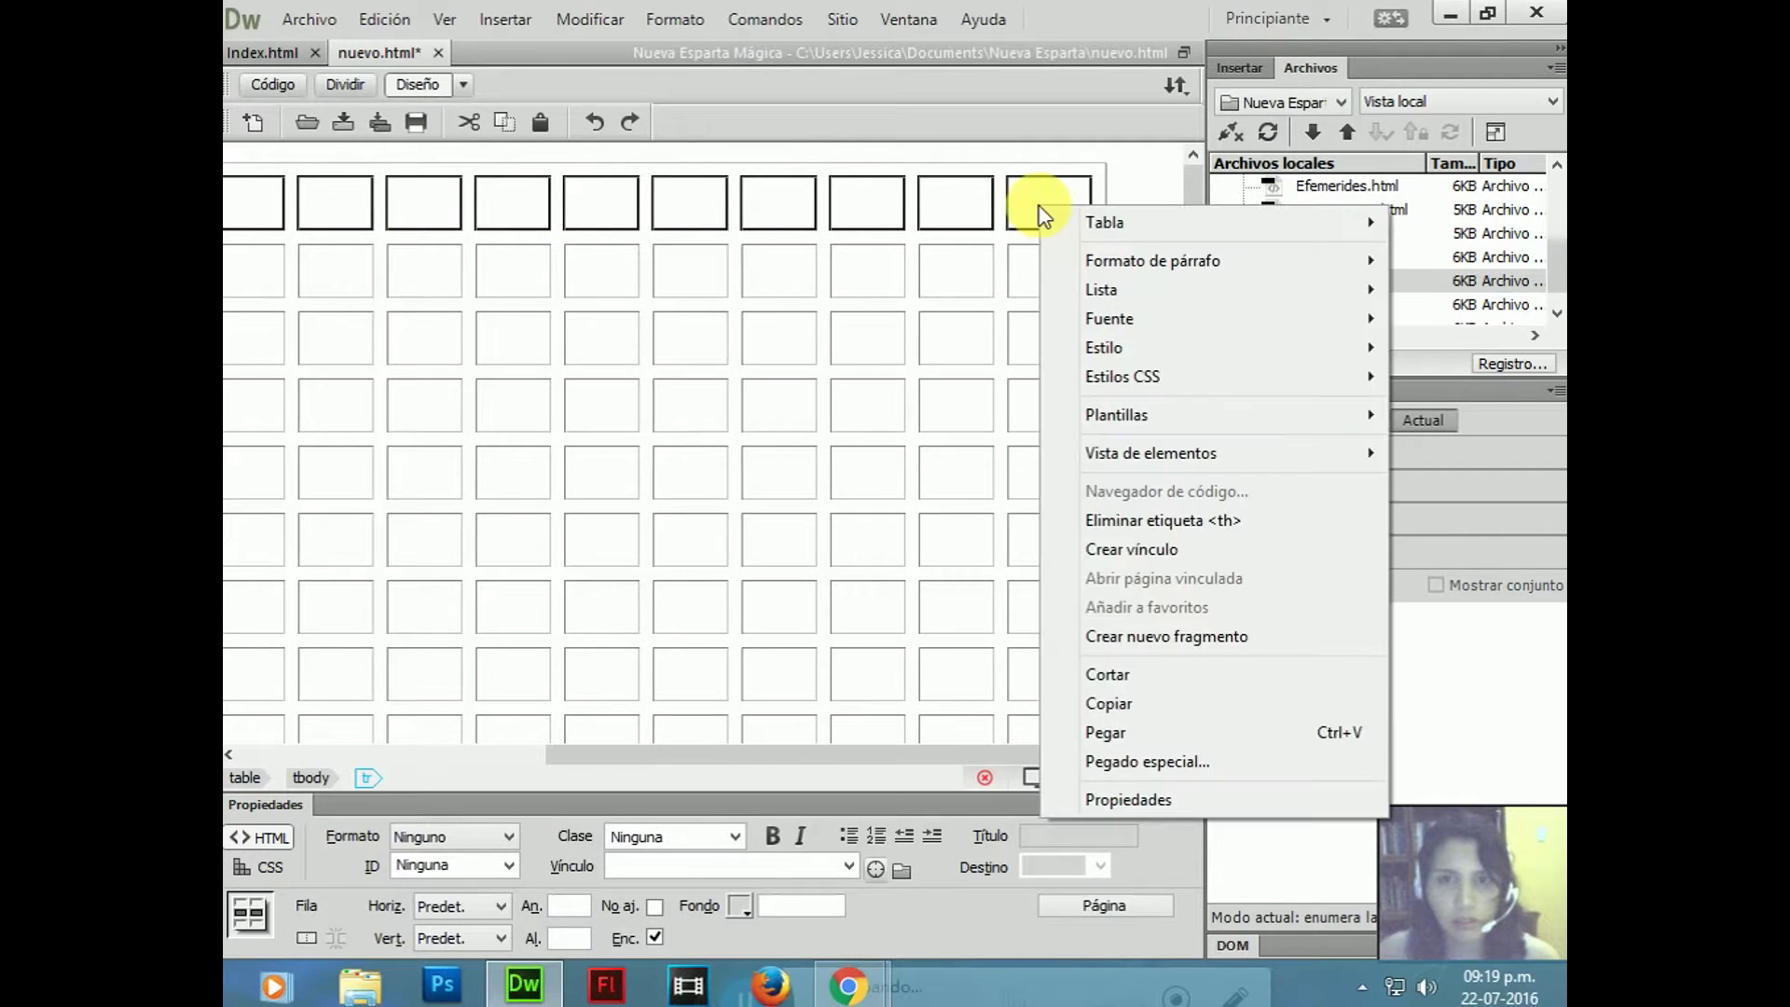
{"action": "mouse_move", "coordinate": [1058, 228]}
{"action": "left_click", "coordinate": [740, 259]}
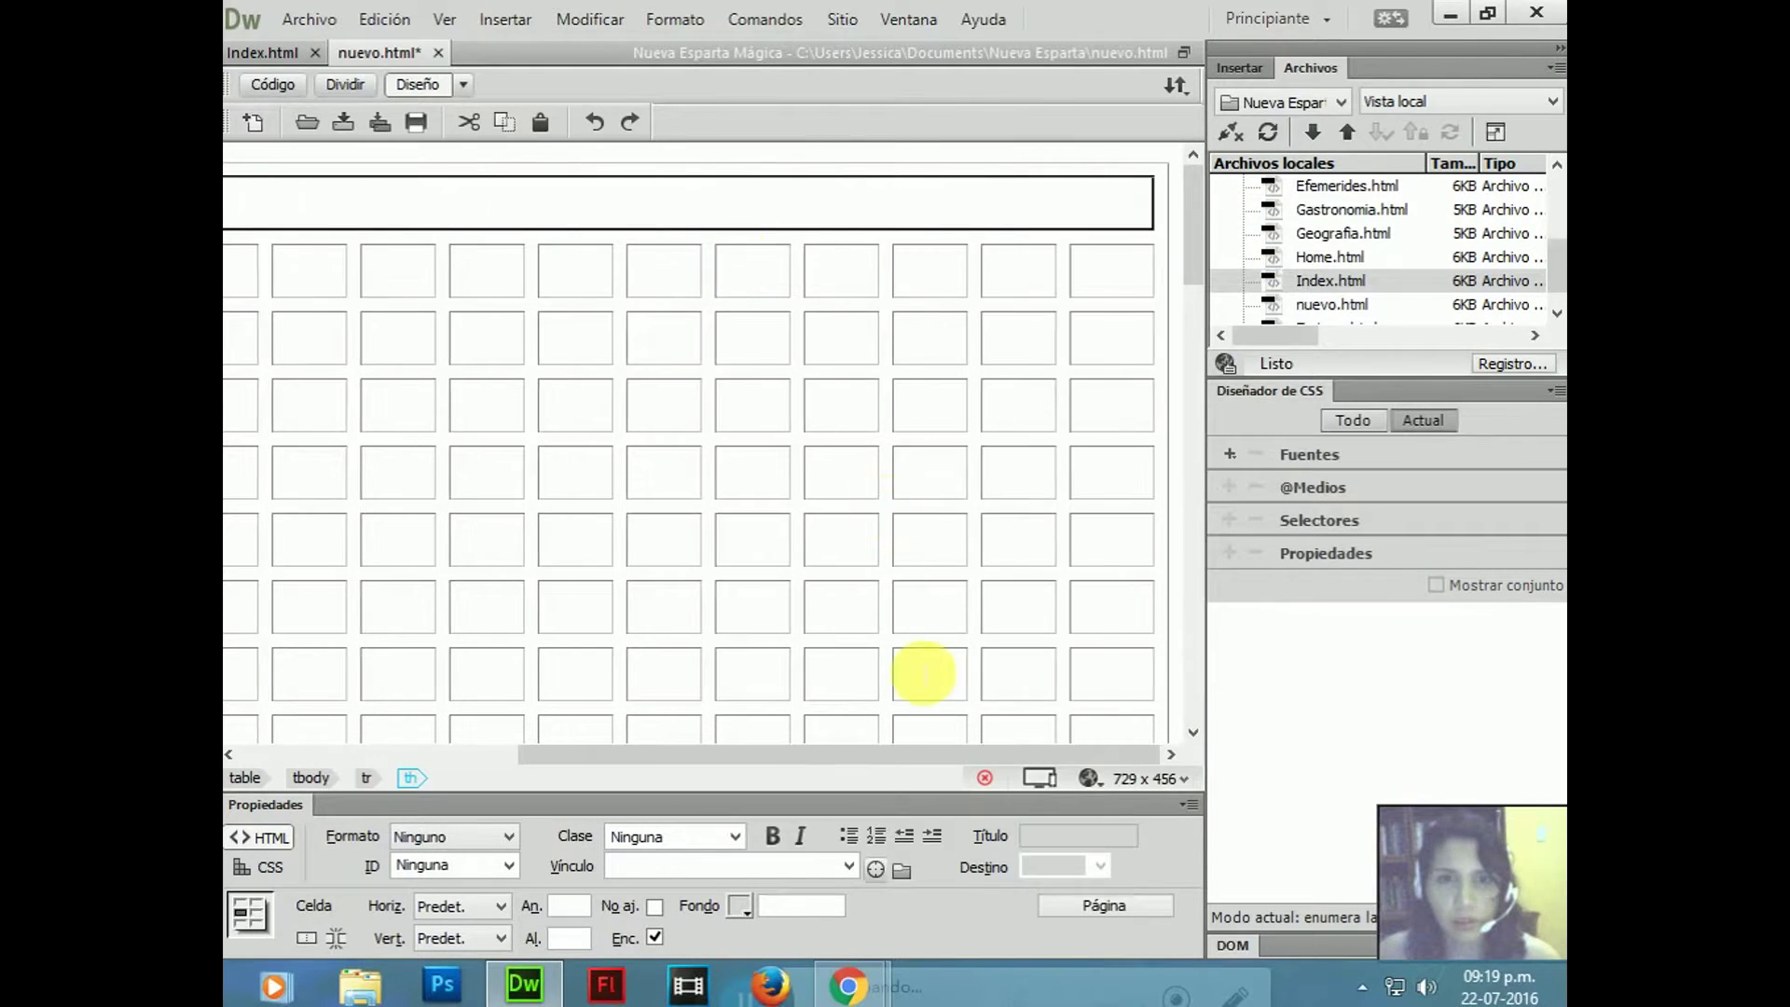
- Merge the last five columns of rows 2 to 8 into one large cell below the full-width row
{"action": "left_click_drag", "start_coordinate": [911, 753], "coordinate": [398, 723]}
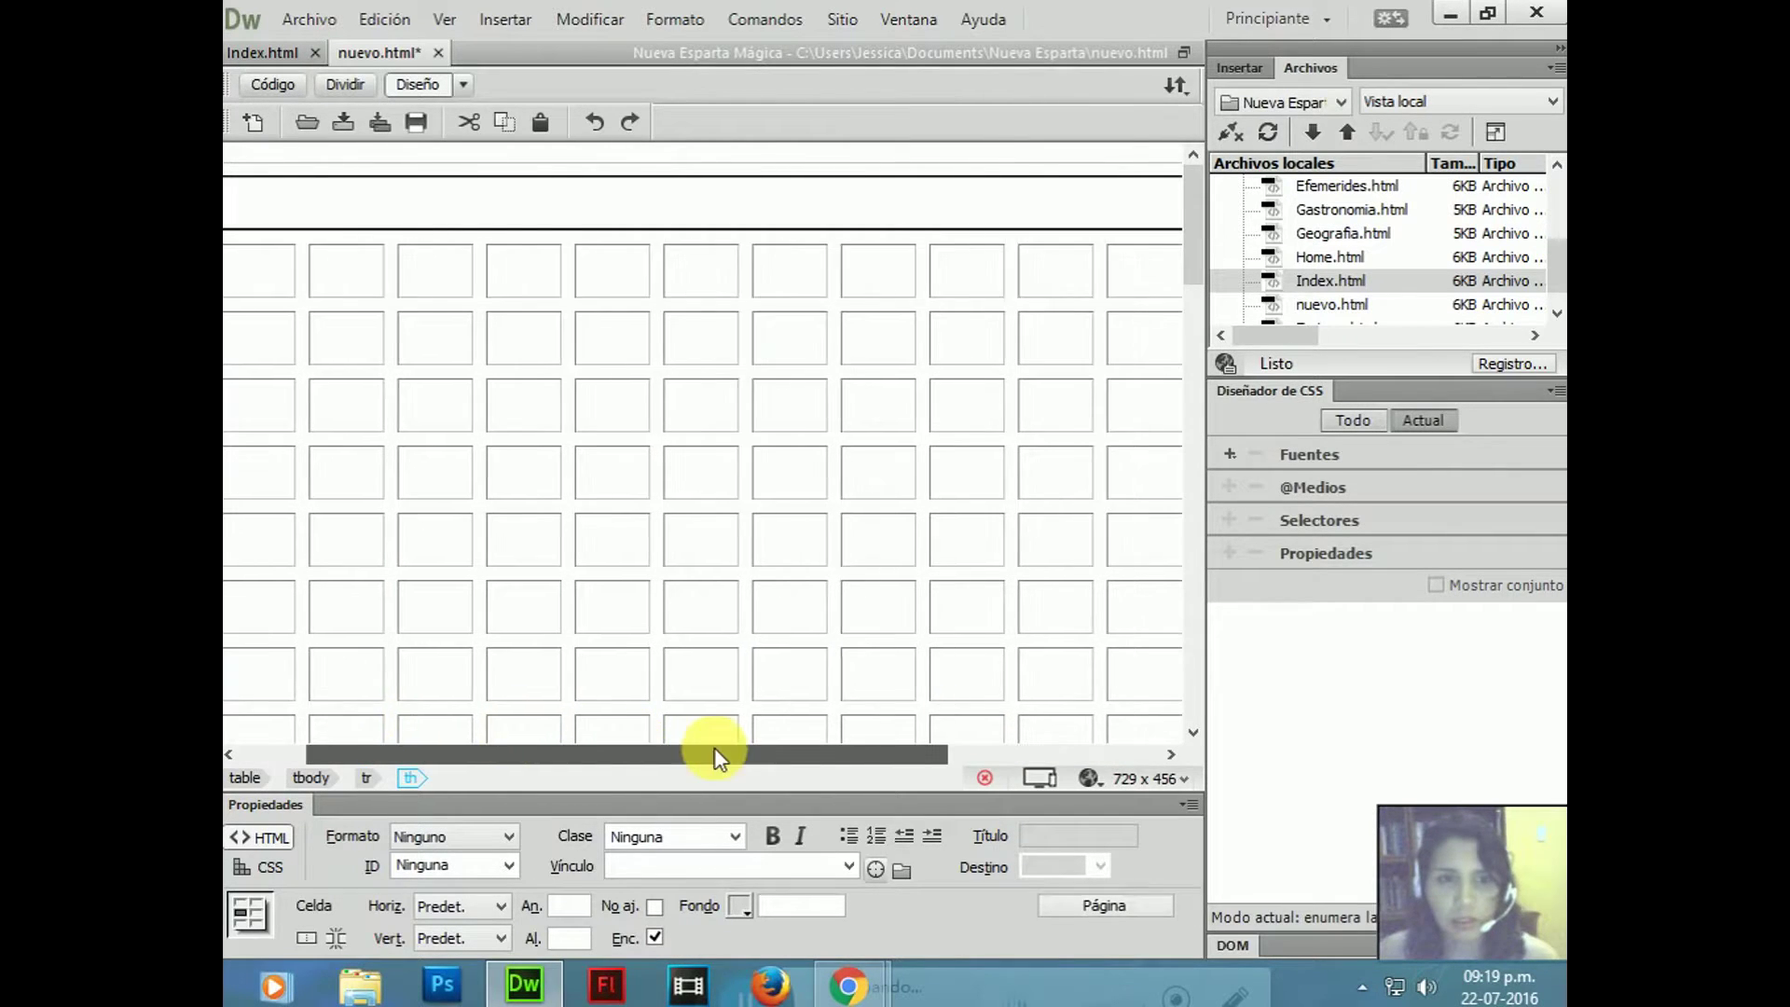
{"action": "left_click_drag", "start_coordinate": [712, 751], "coordinate": [991, 775]}
{"action": "left_click_drag", "start_coordinate": [739, 261], "coordinate": [1118, 687]}
{"action": "right_click", "coordinate": [1009, 399]}
{"action": "mouse_move", "coordinate": [1131, 360]}
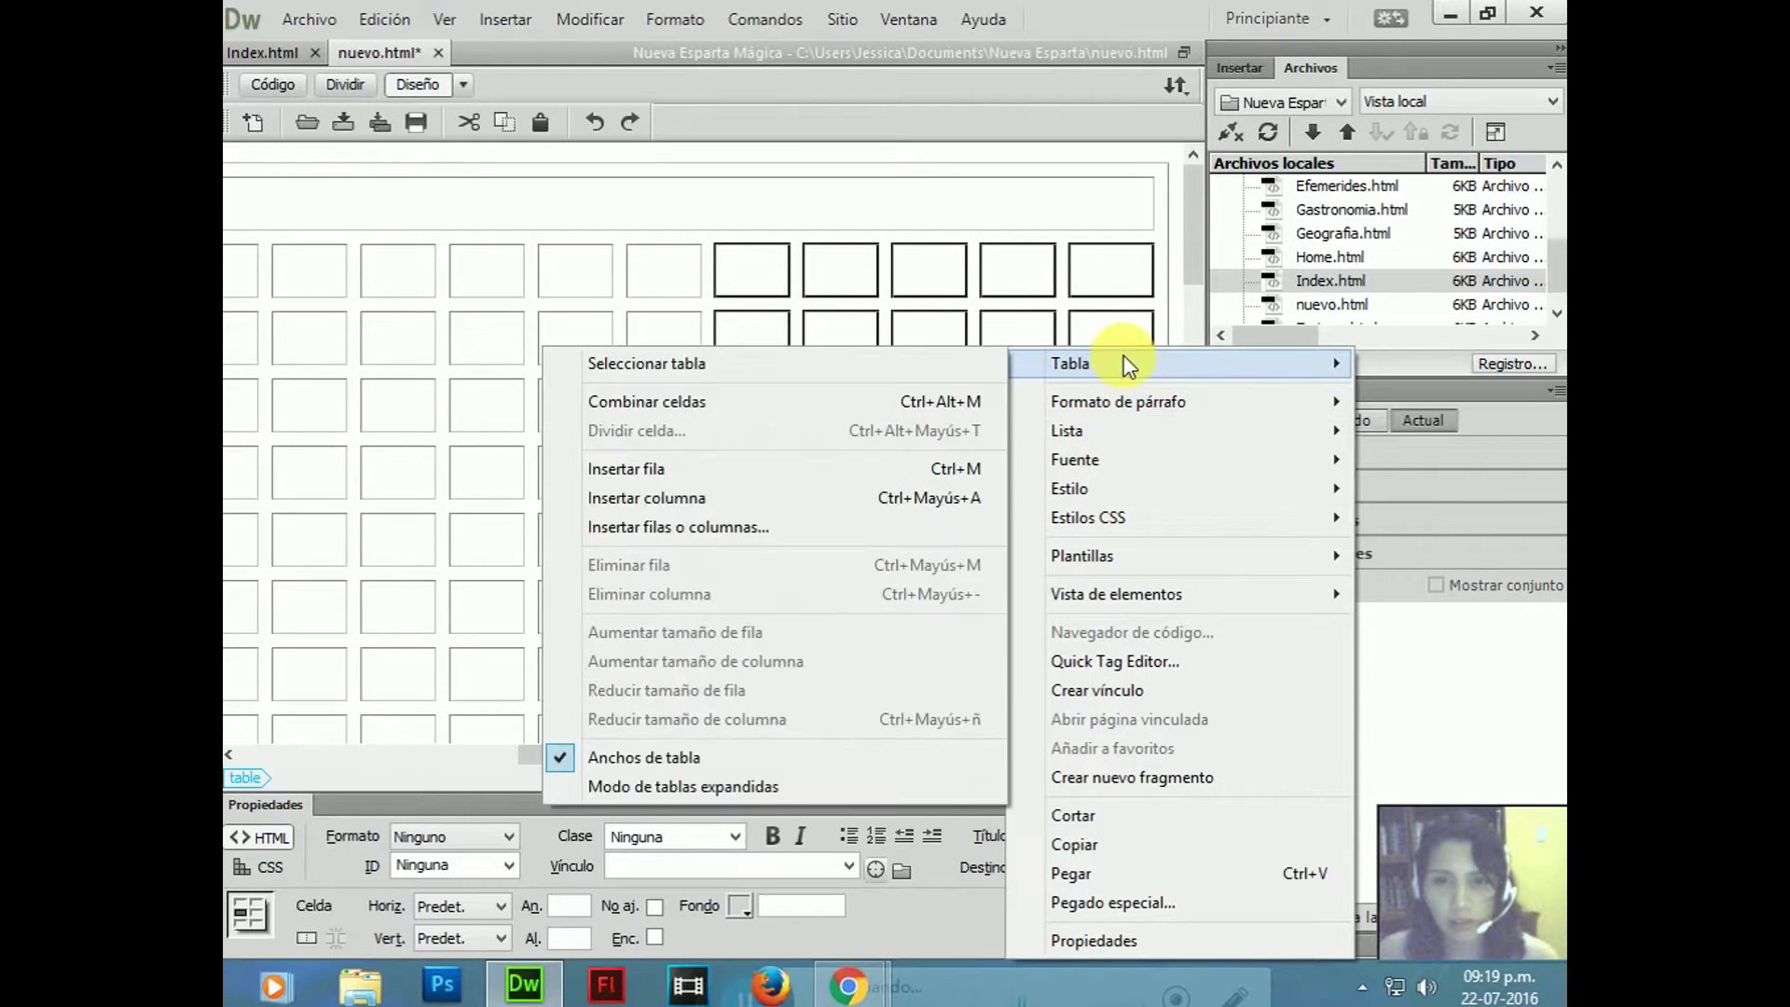
{"action": "left_click", "coordinate": [811, 414]}
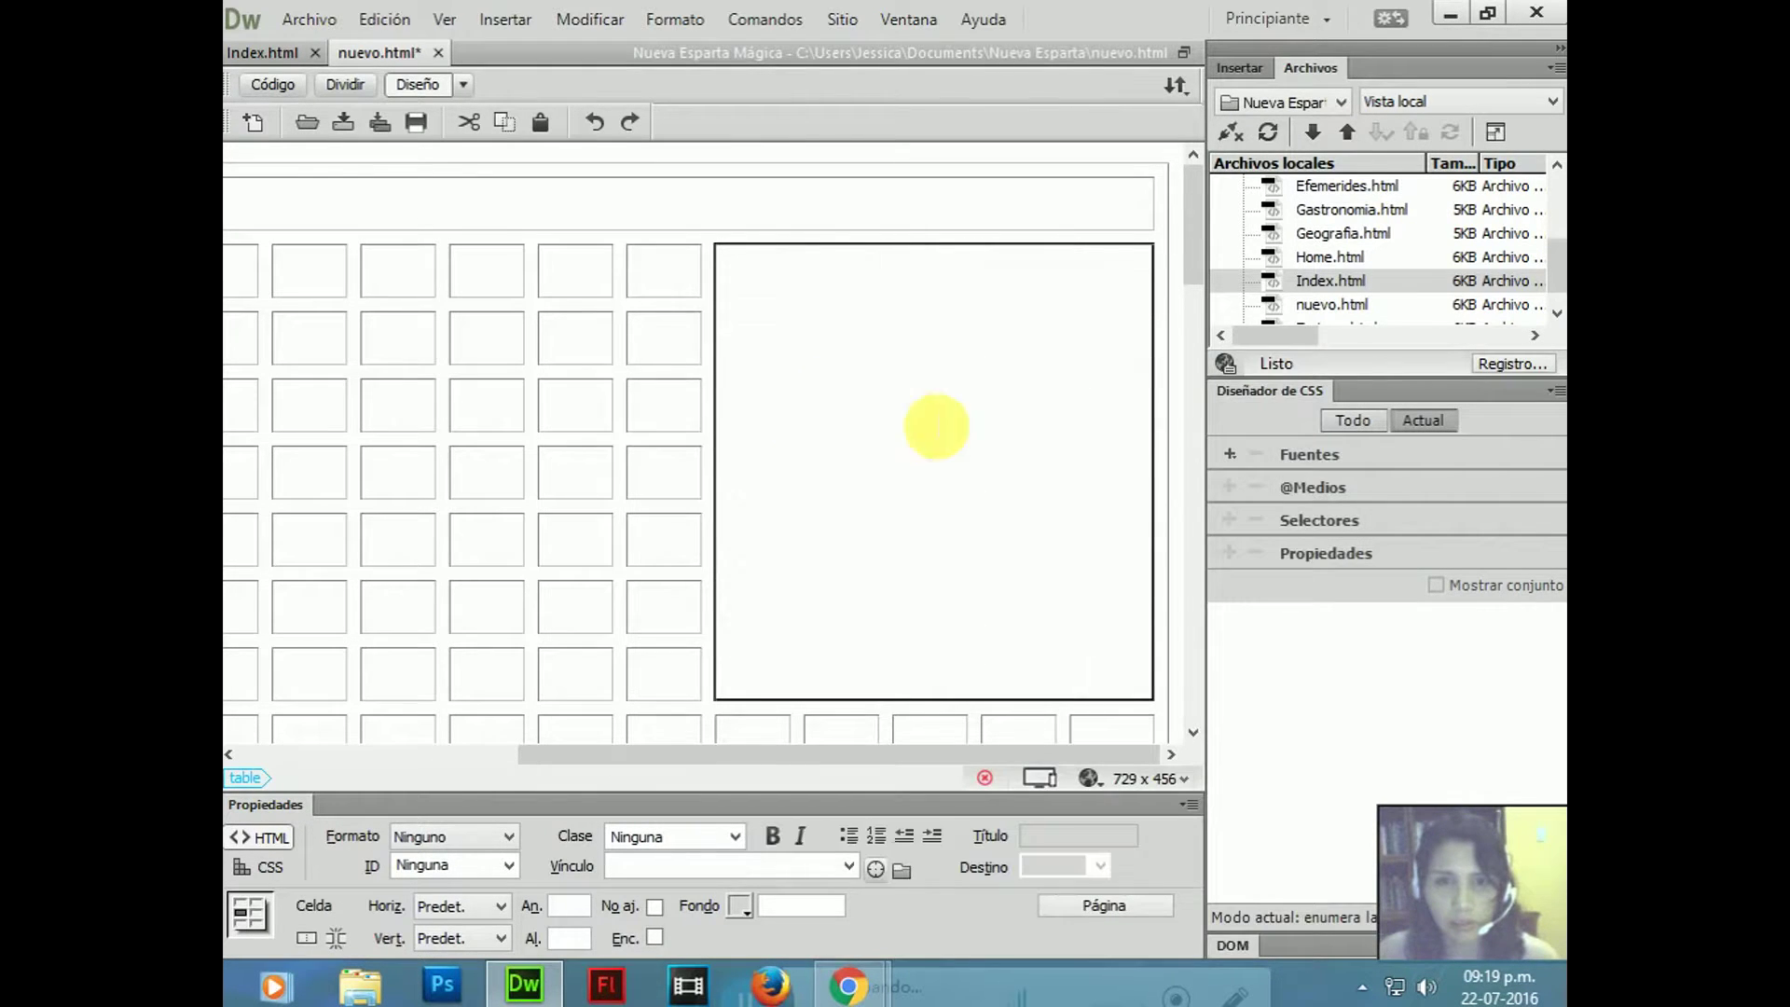
- Merge the first ten cells of the table's second row into one wide cell
{"action": "left_click_drag", "start_coordinate": [623, 756], "coordinate": [381, 736]}
{"action": "left_click_drag", "start_coordinate": [671, 764], "coordinate": [447, 559]}
{"action": "left_click_drag", "start_coordinate": [284, 280], "coordinate": [1071, 280]}
{"action": "right_click", "coordinate": [1077, 278]}
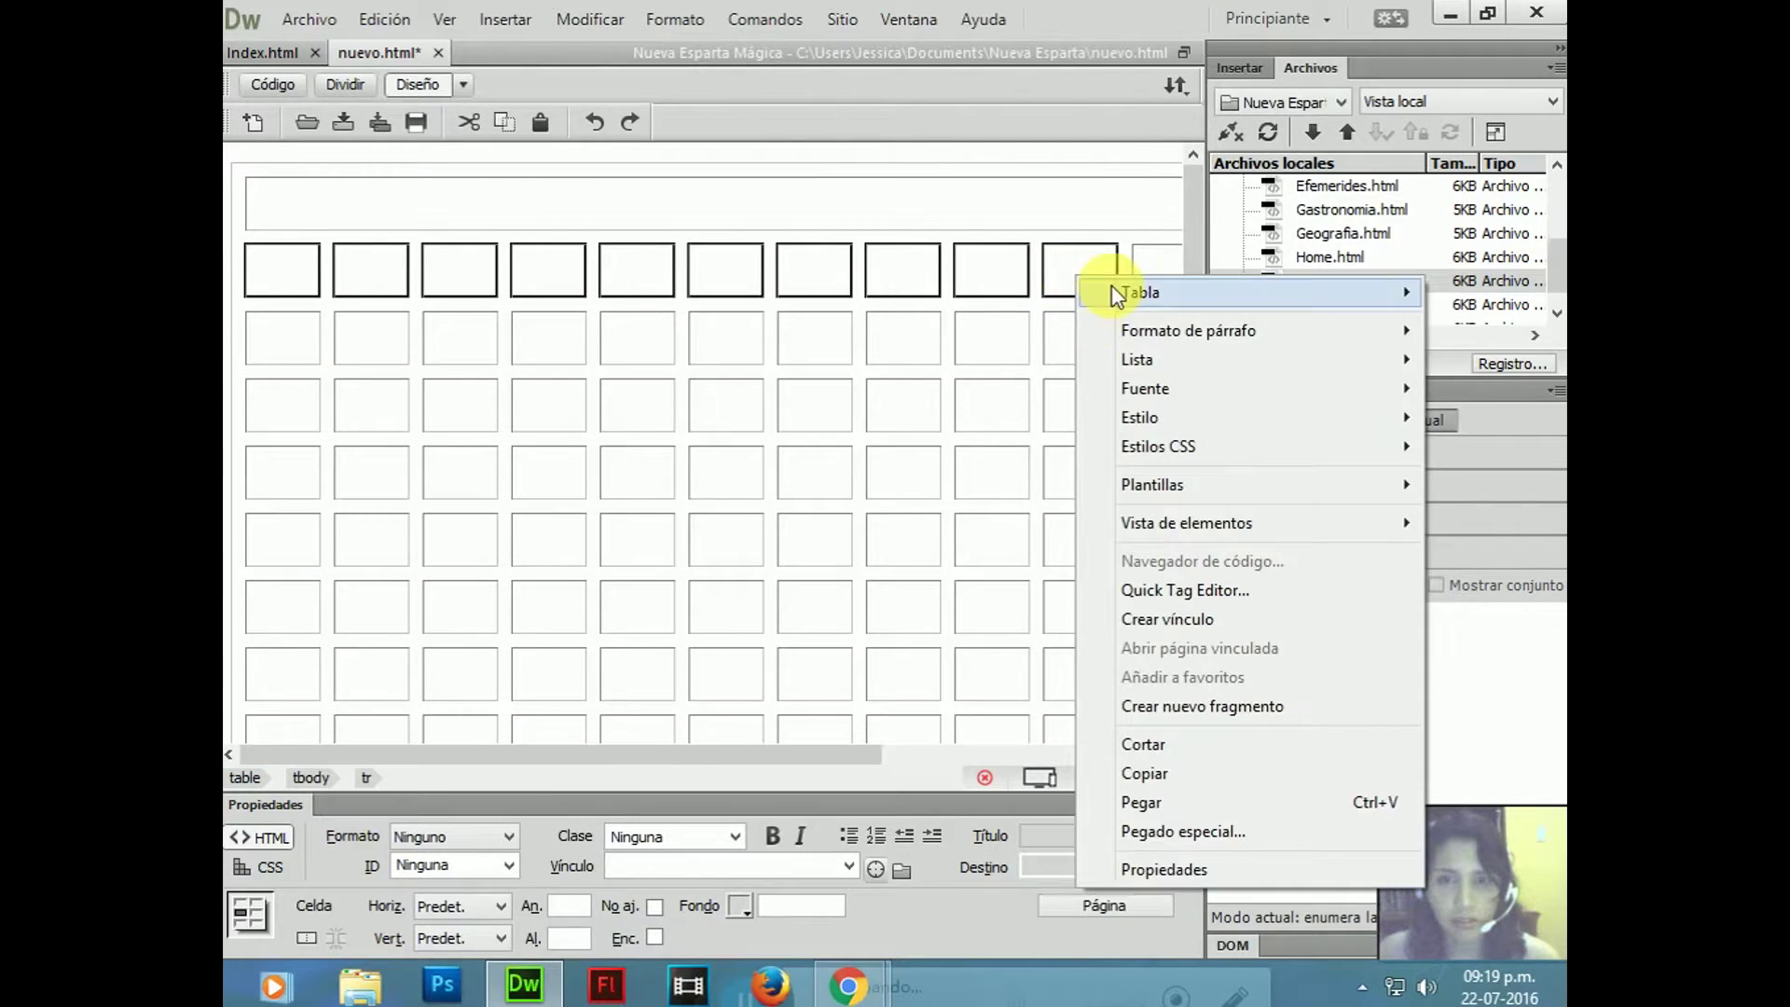
{"action": "mouse_move", "coordinate": [1114, 292]}
{"action": "left_click", "coordinate": [802, 333]}
- Merge the first five columns of rows 3 to 8 into a single block cell
{"action": "left_click_drag", "start_coordinate": [278, 352], "coordinate": [634, 685]}
{"action": "right_click", "coordinate": [634, 685]}
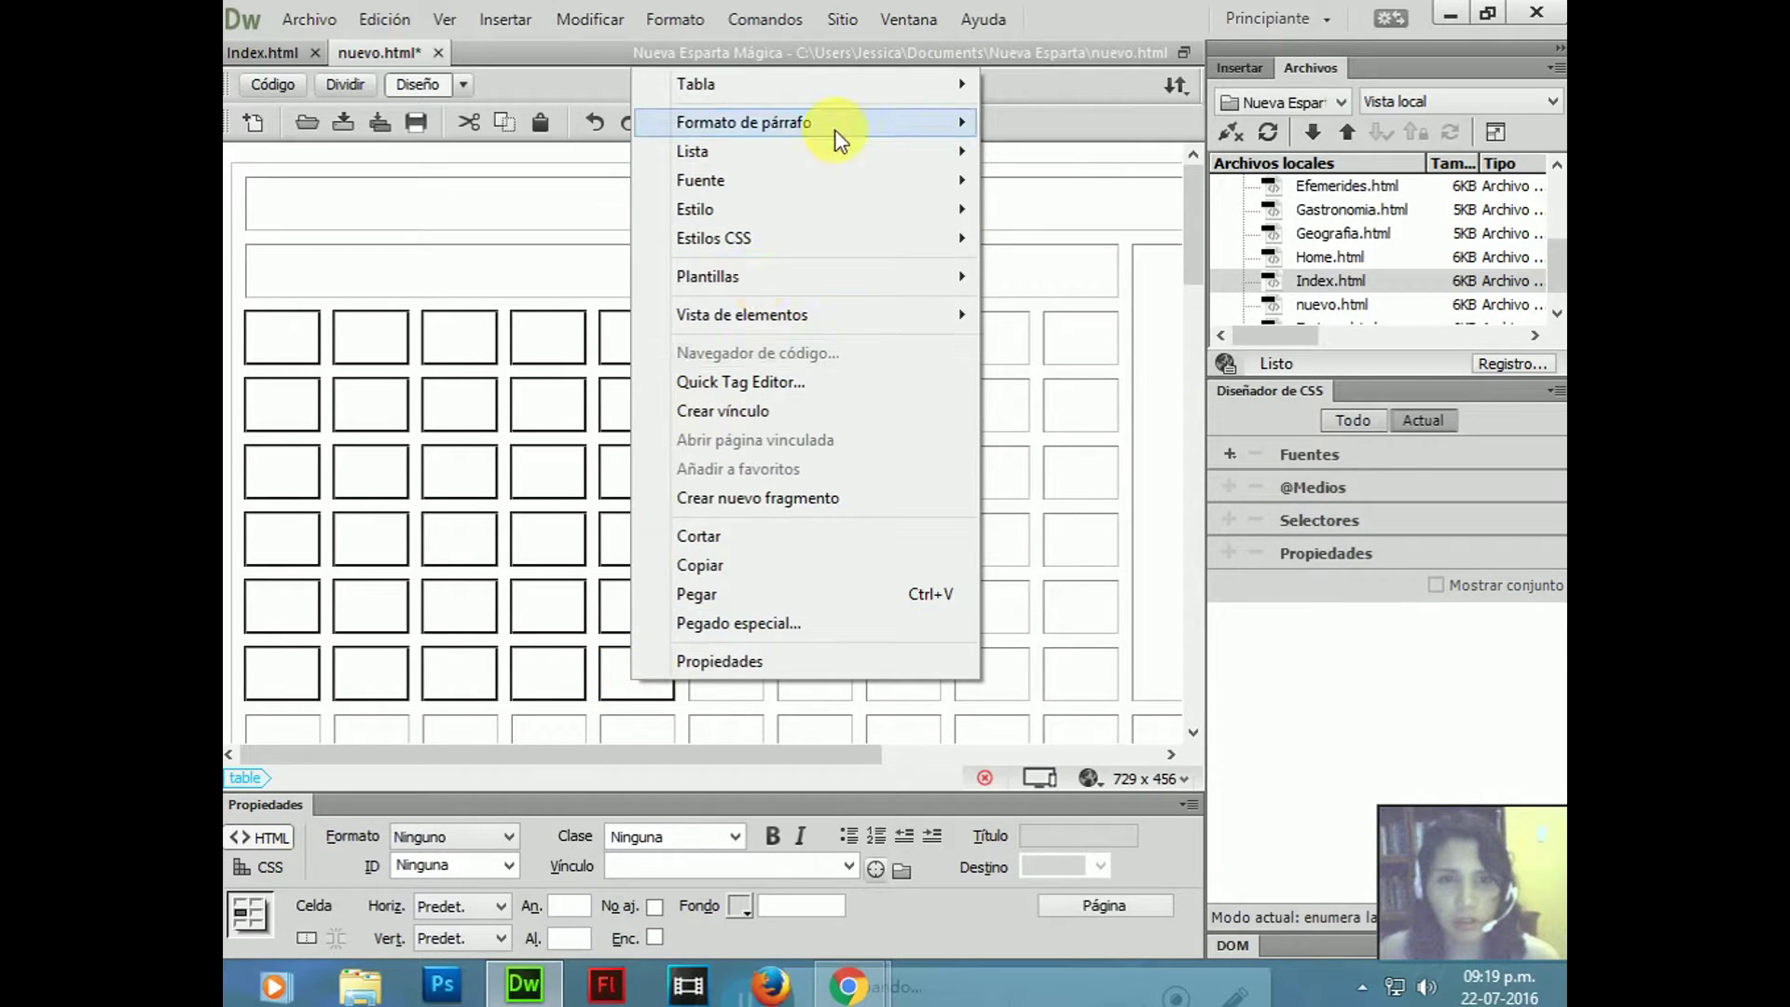
{"action": "left_click", "coordinate": [1081, 124]}
- Merge columns 6 to 10 of rows 3 to 8 into a second block cell
{"action": "left_click_drag", "start_coordinate": [717, 340], "coordinate": [1072, 672]}
{"action": "right_click", "coordinate": [919, 410]}
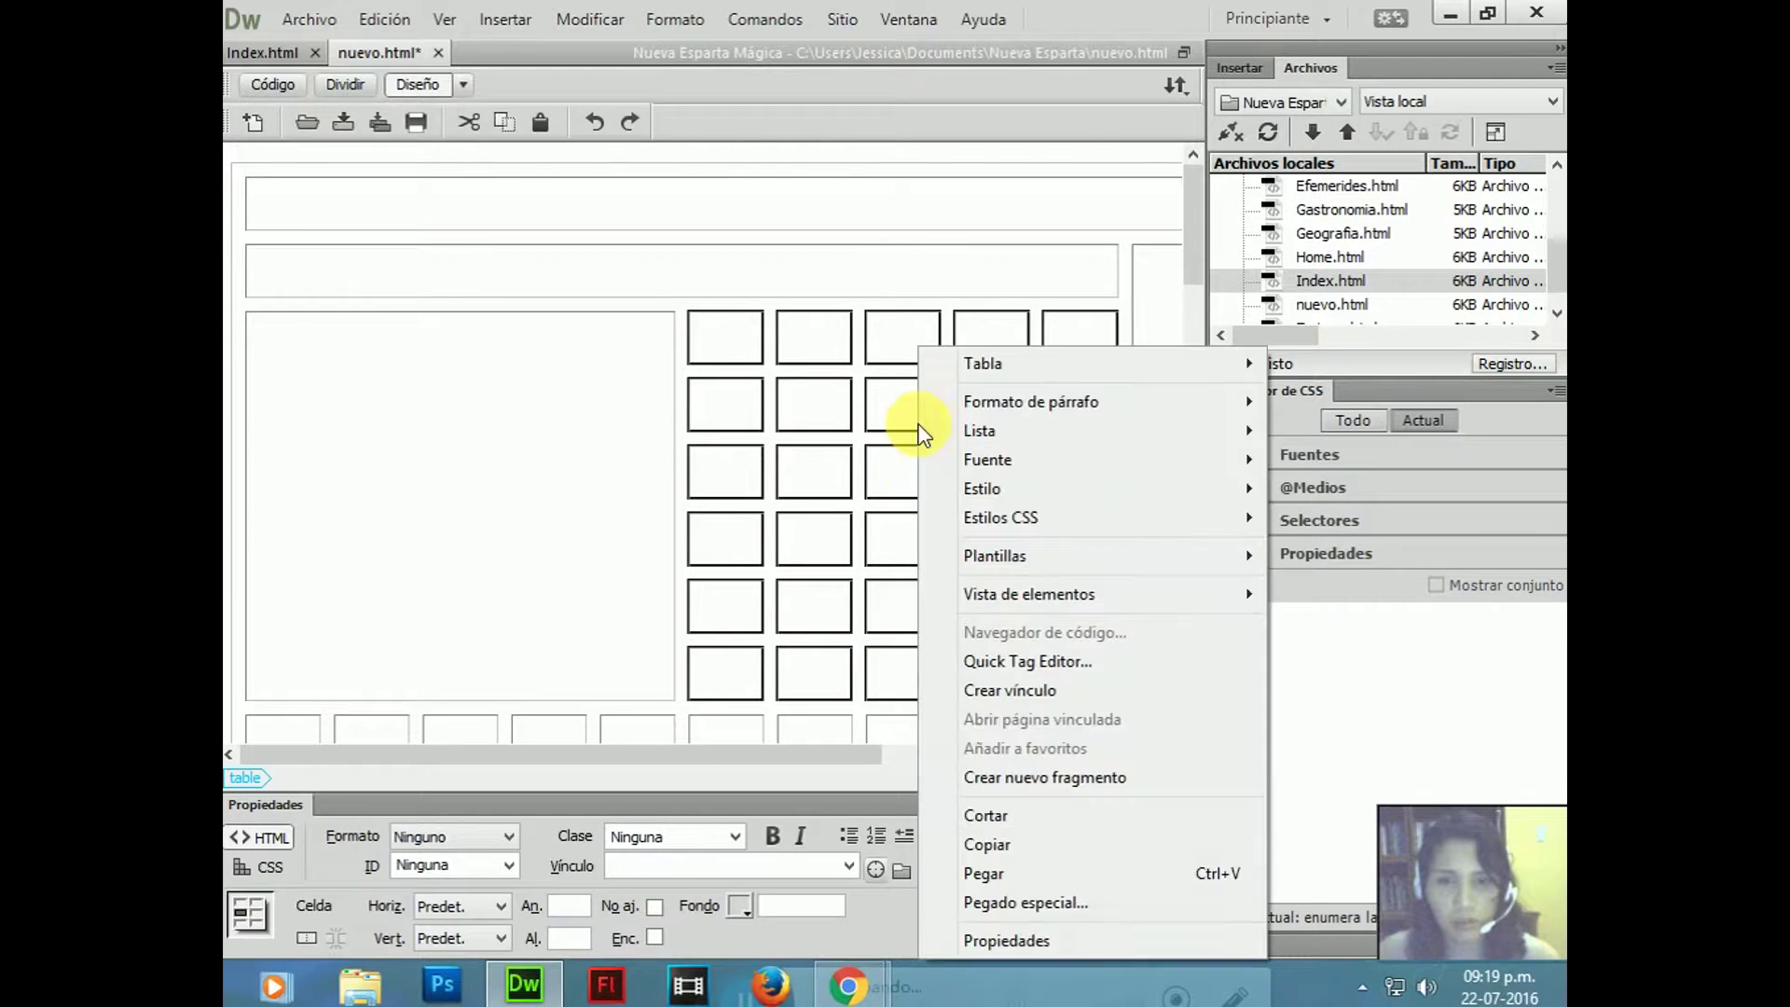
{"action": "mouse_move", "coordinate": [1054, 364]}
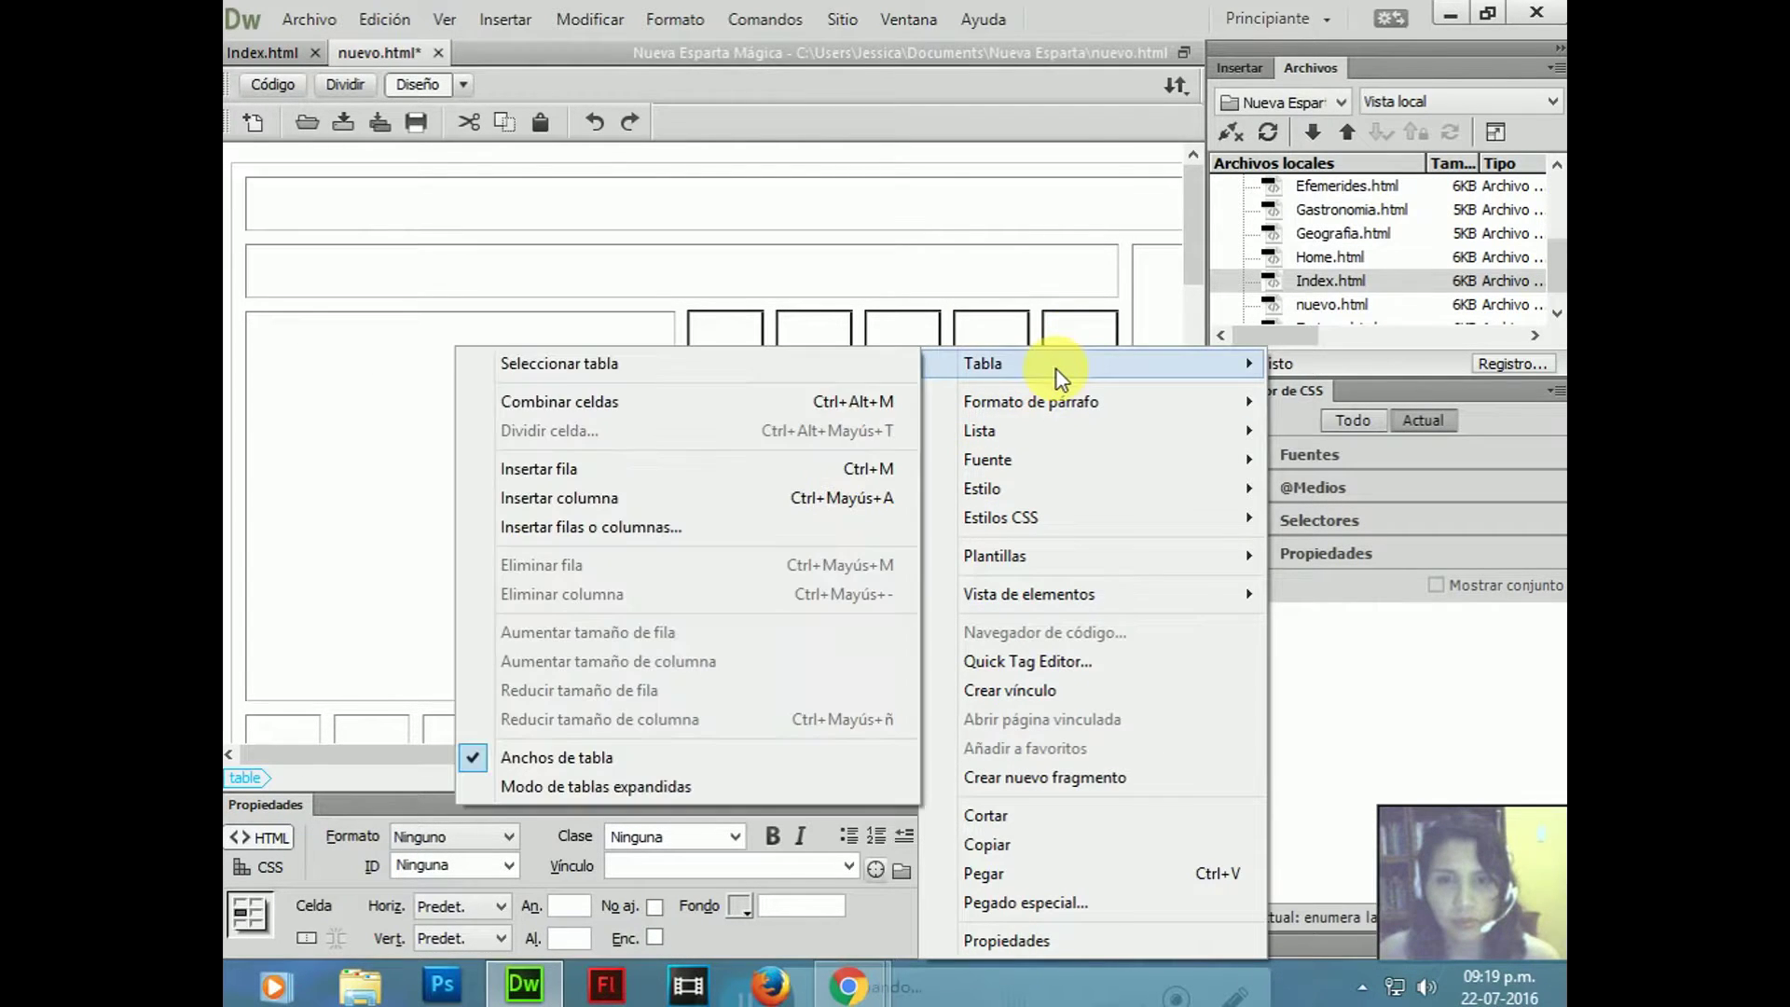
{"action": "left_click", "coordinate": [680, 400]}
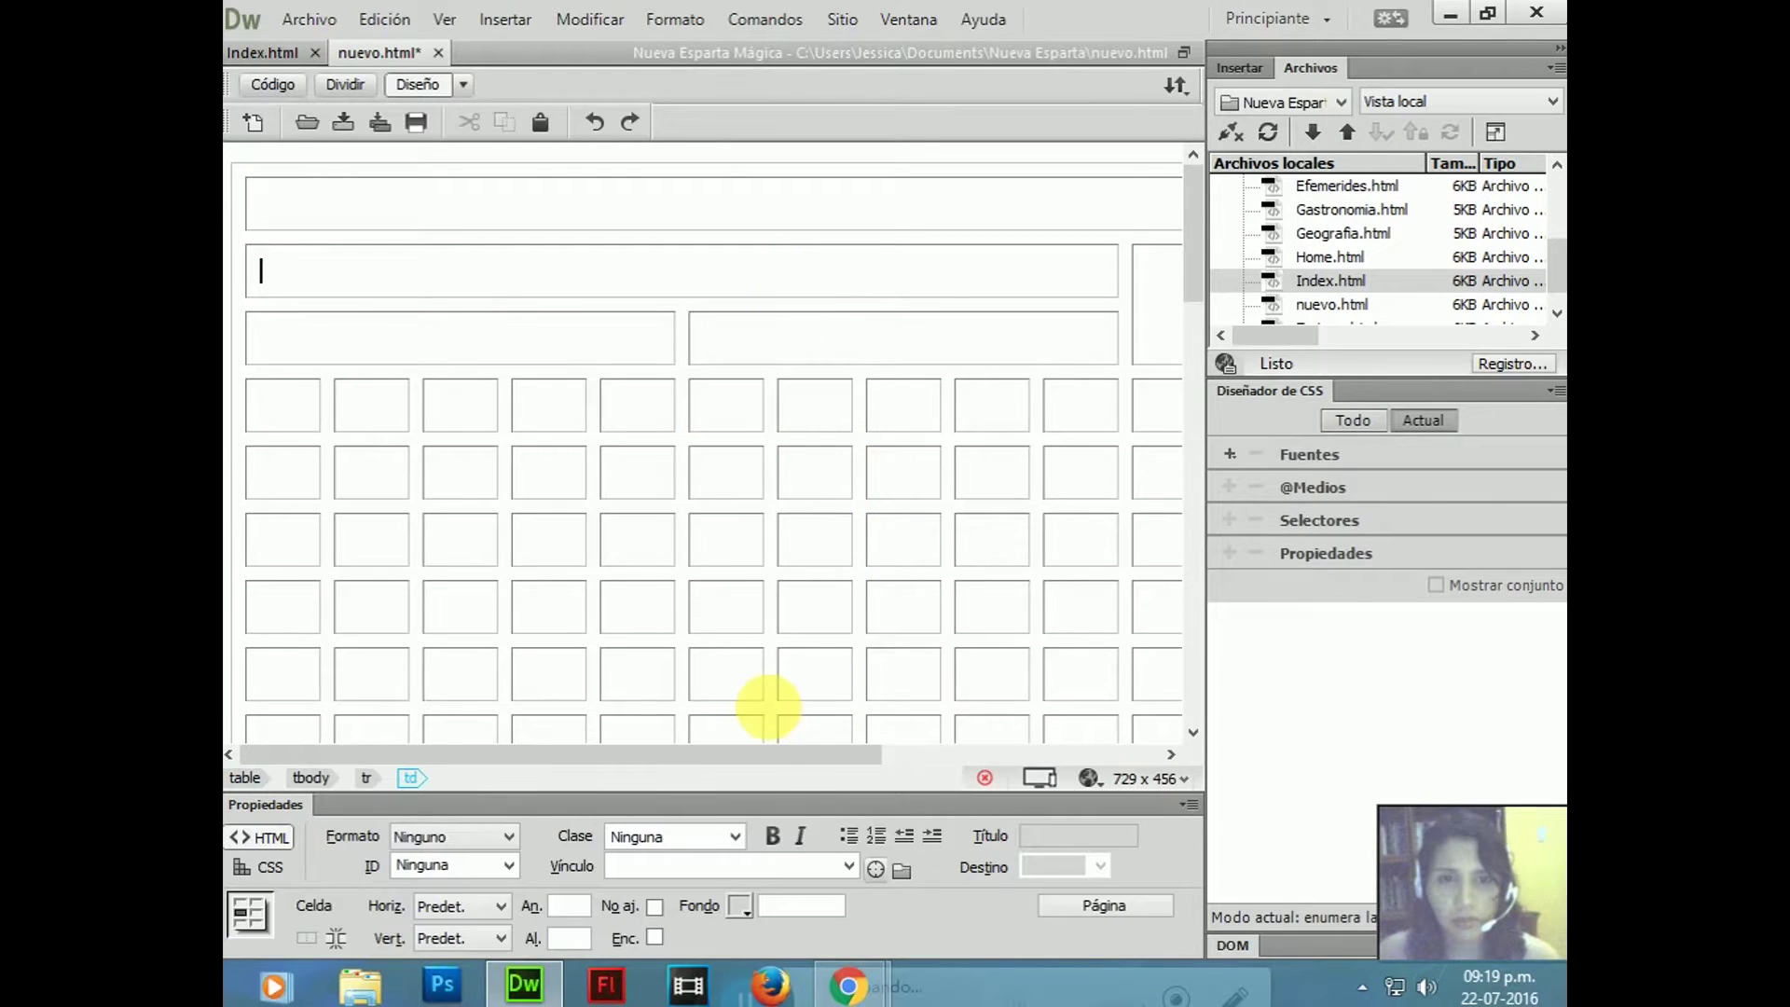
- Insert the image Banner2.png from the Imagenes folder into the full-width cell of the table's first row
{"action": "left_click", "coordinate": [320, 240]}
{"action": "left_click", "coordinate": [338, 216]}
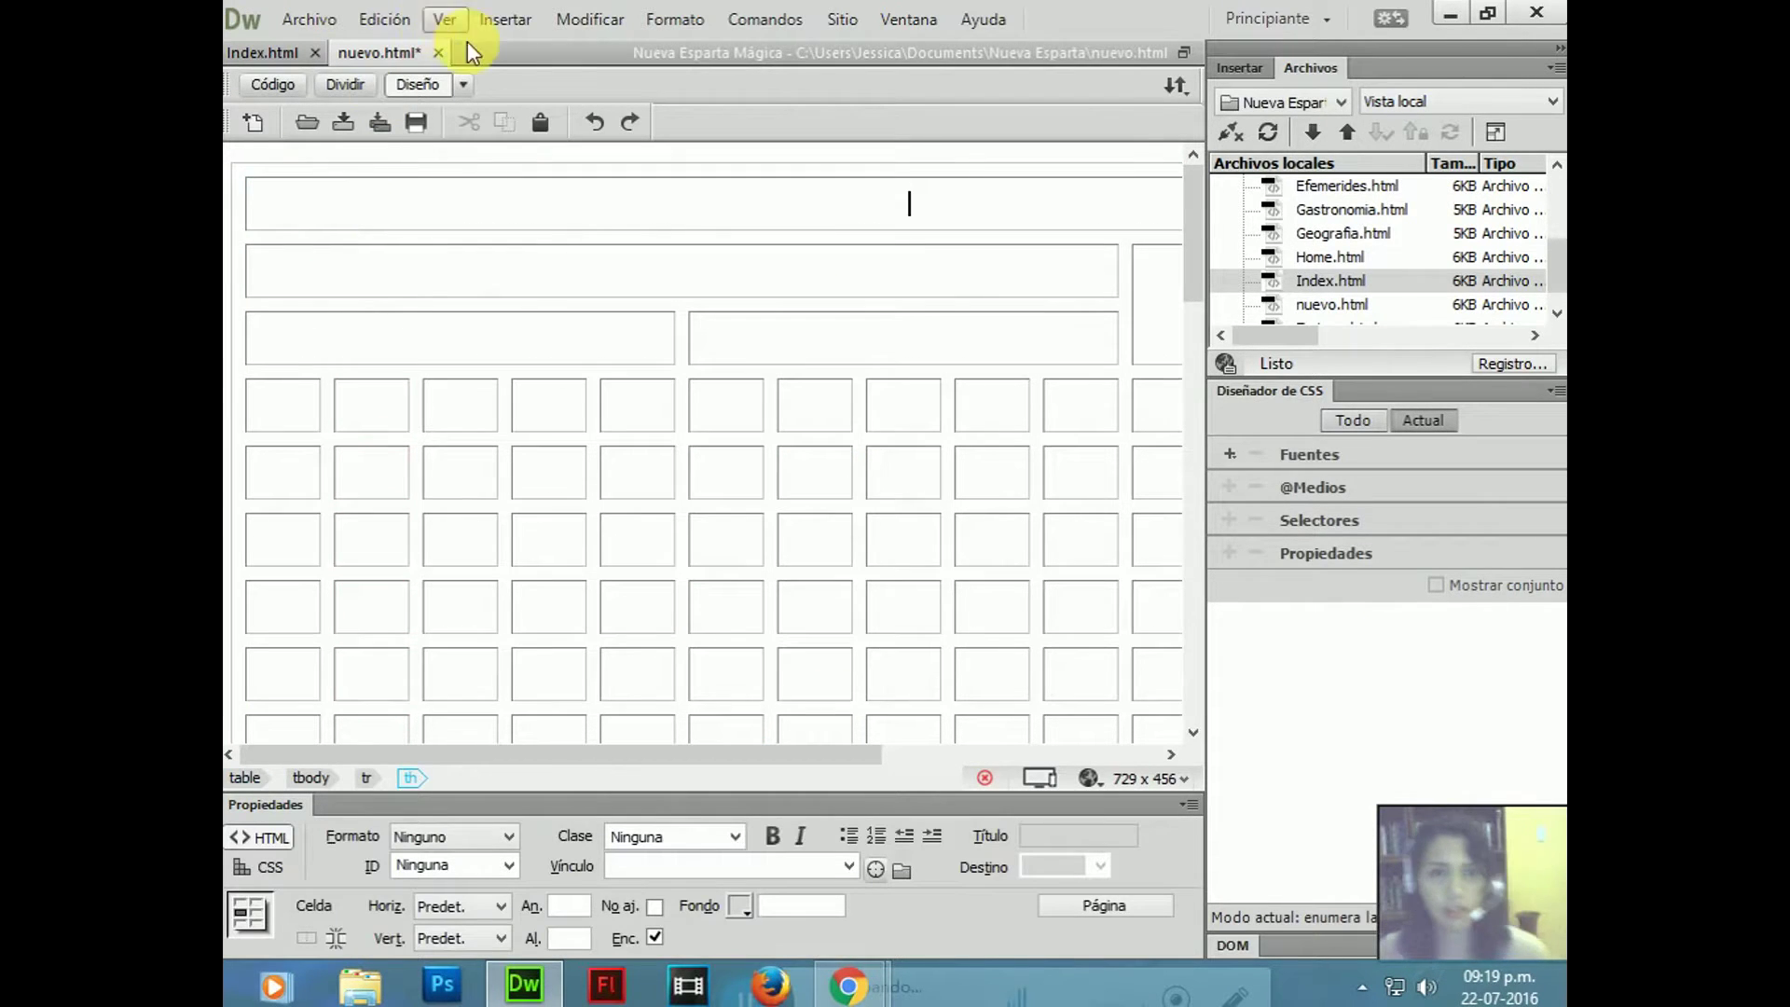
{"action": "left_click", "coordinate": [505, 20]}
{"action": "left_click", "coordinate": [539, 82]}
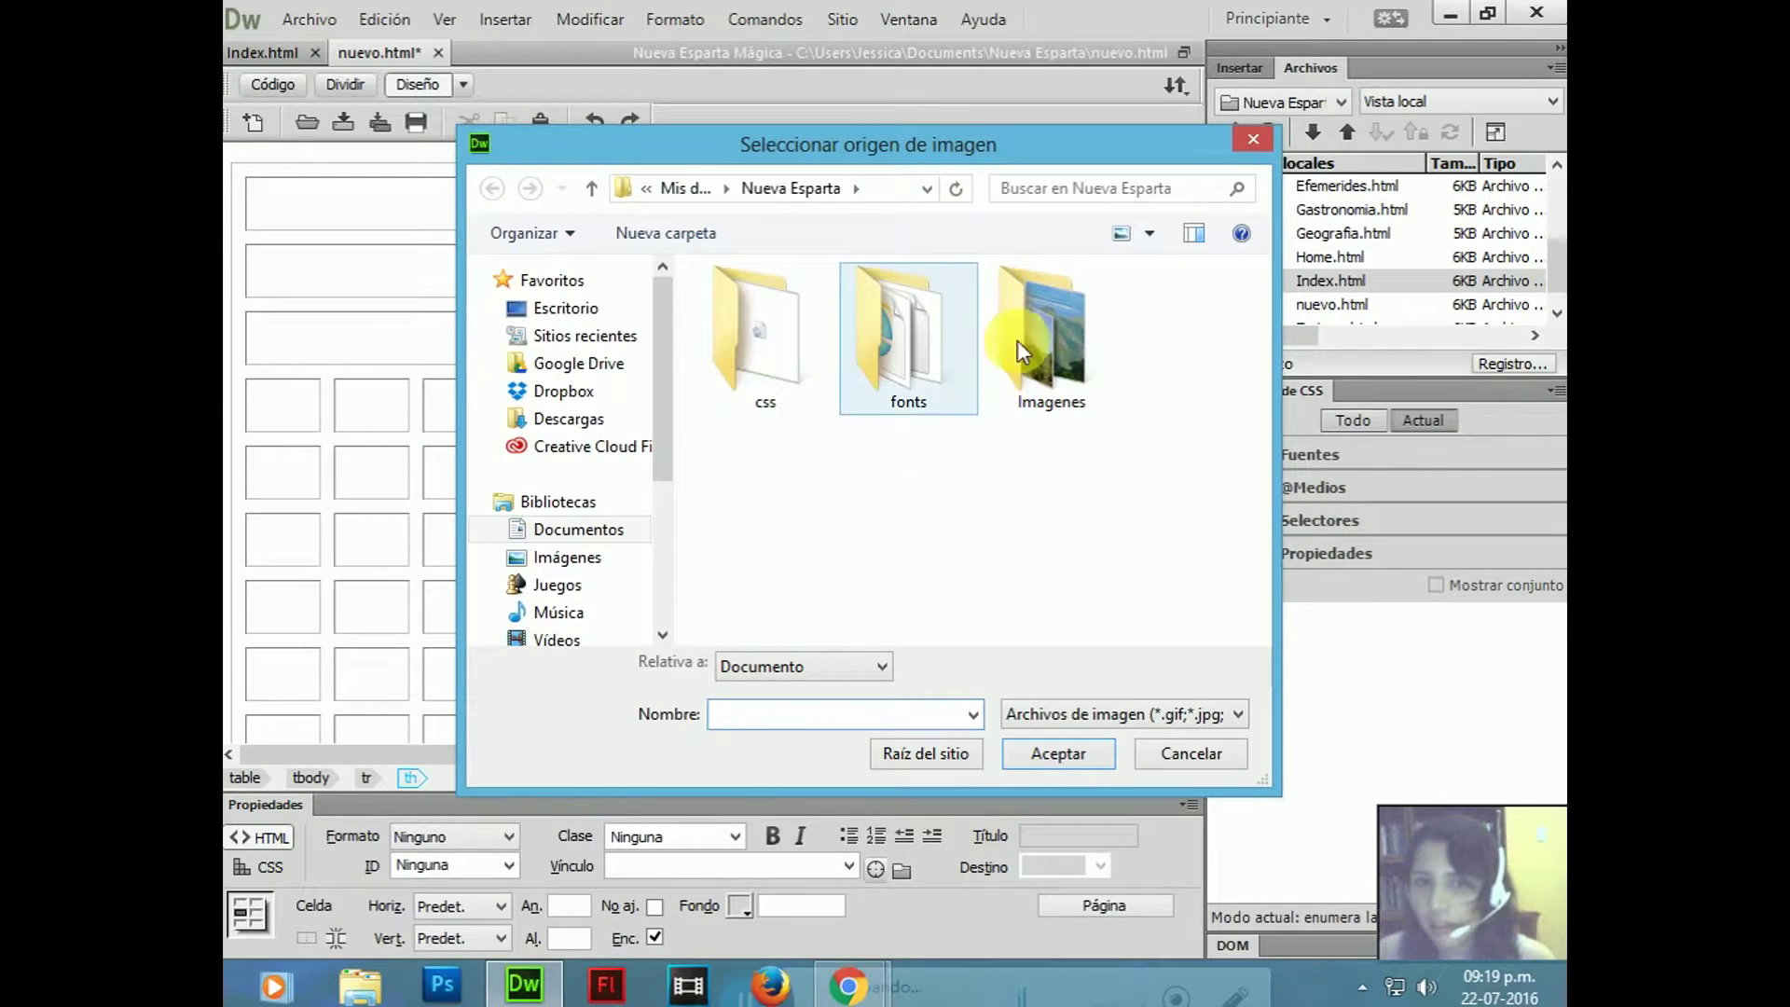
{"action": "left_click", "coordinate": [941, 316]}
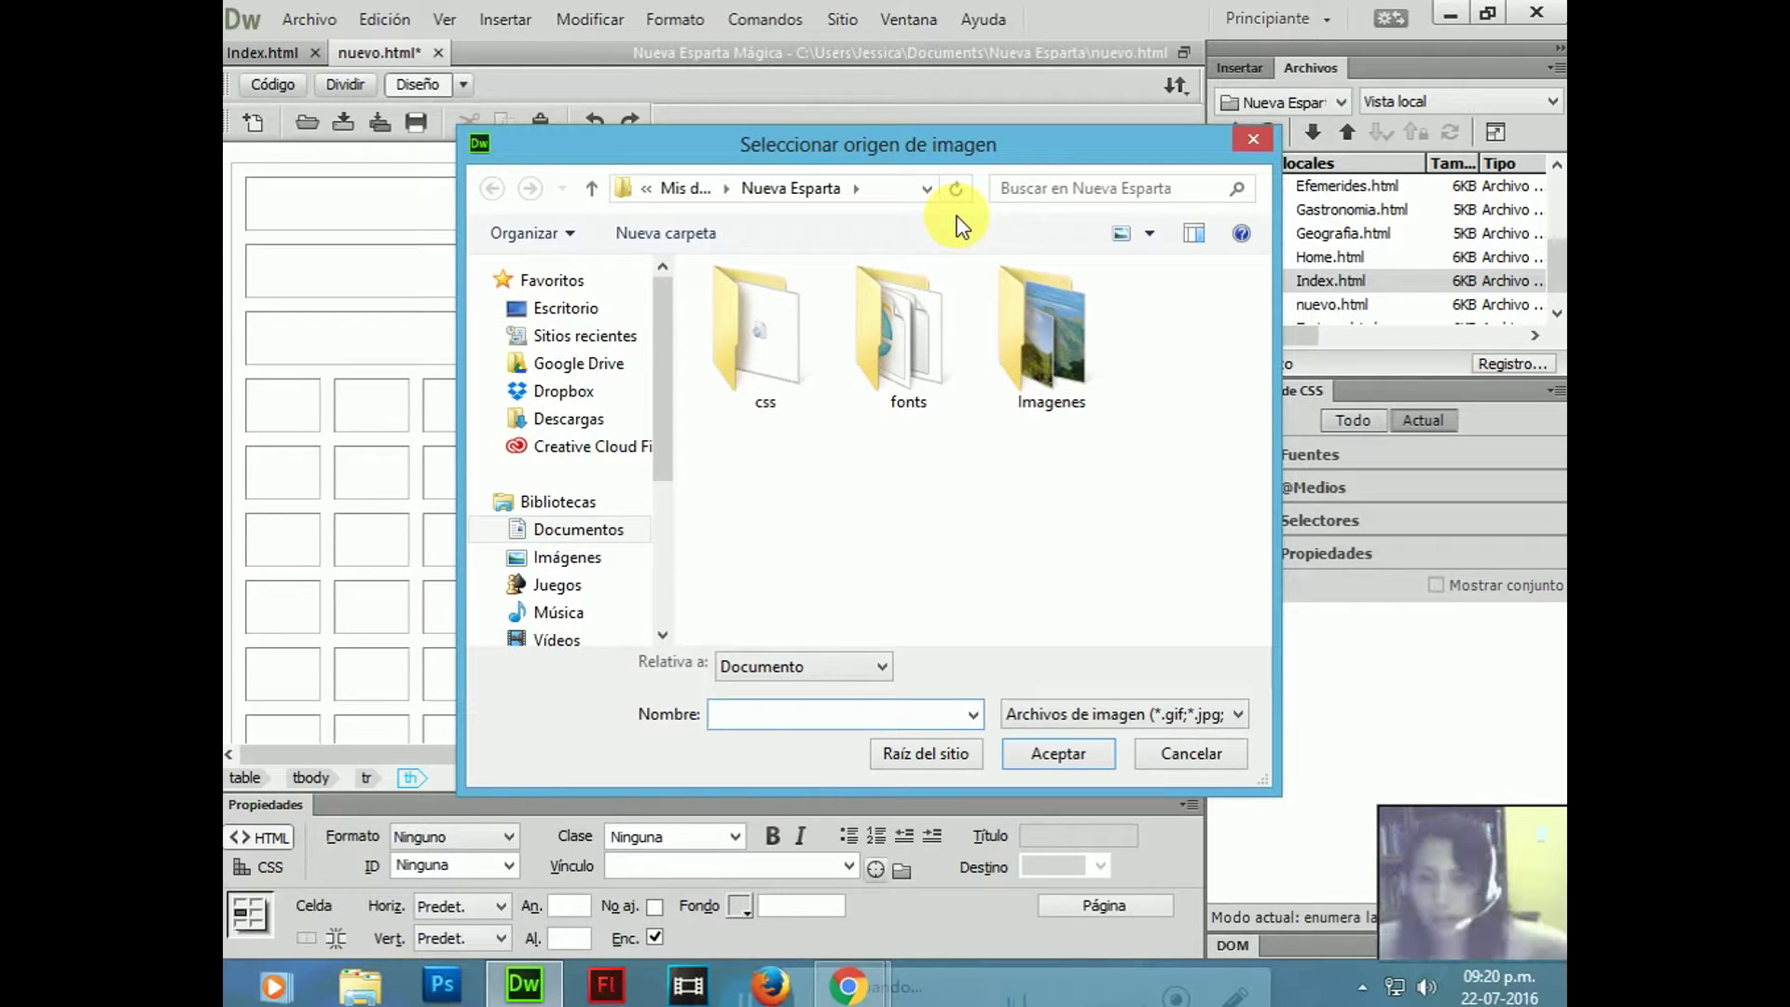
{"action": "double_click", "coordinate": [1011, 327]}
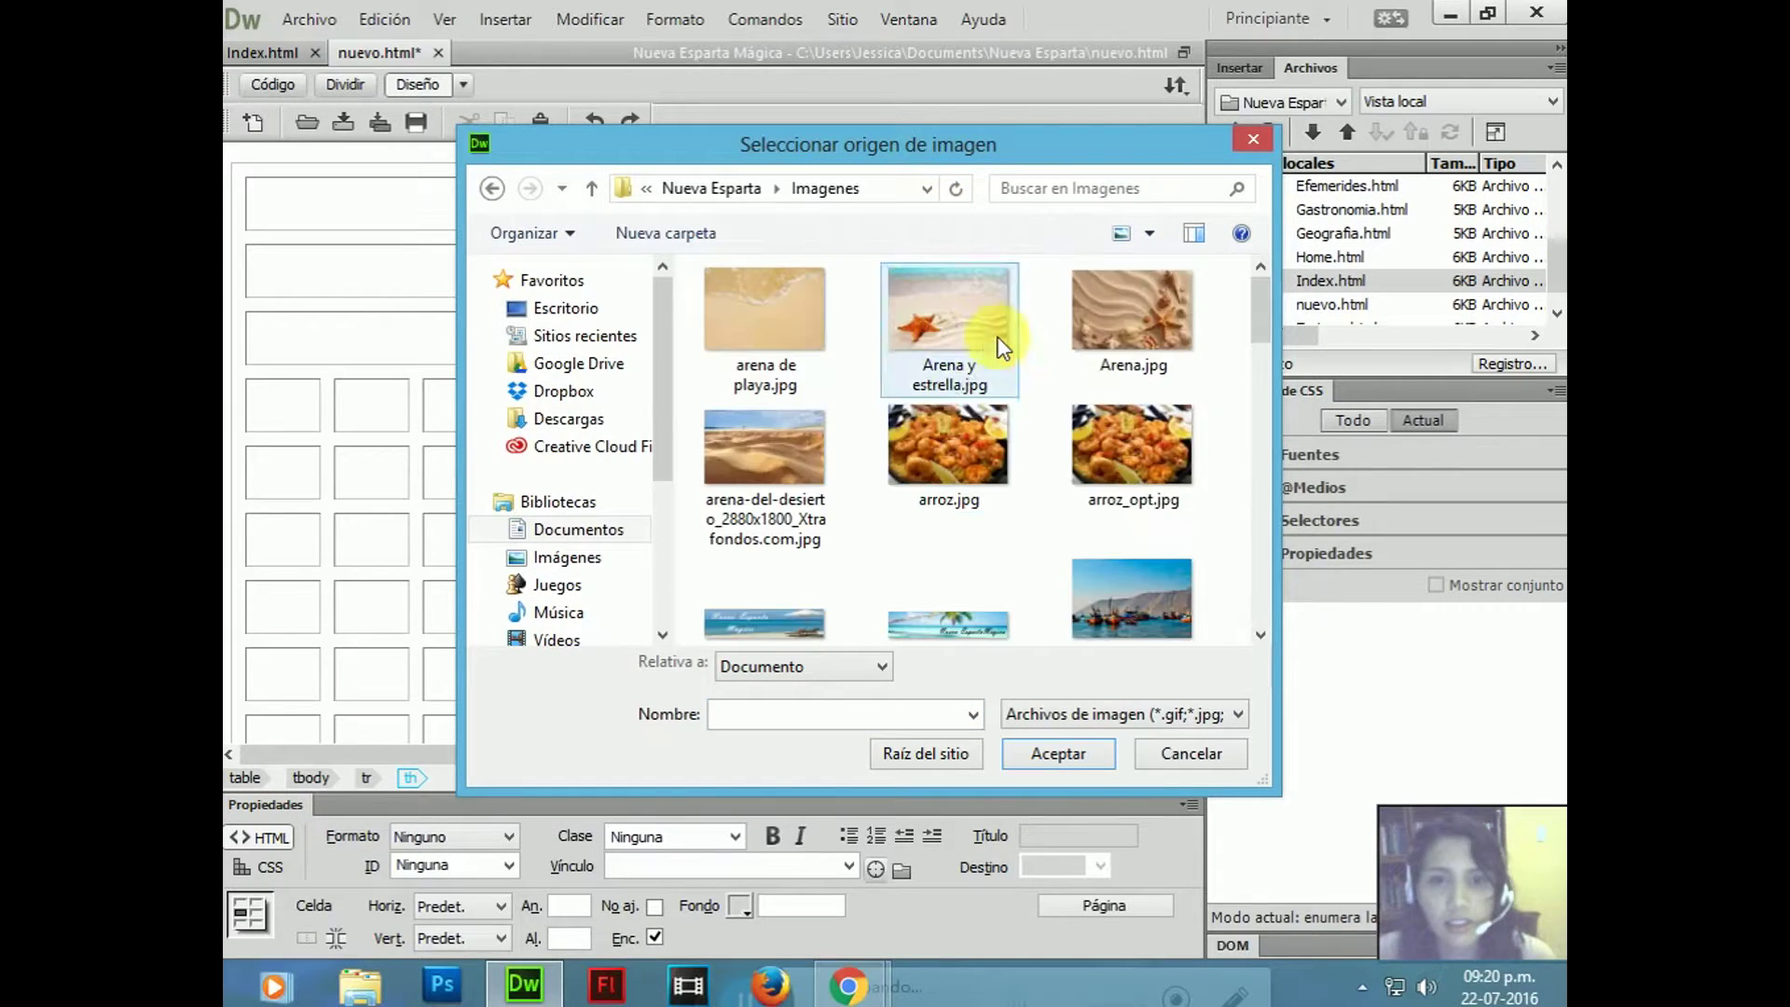
{"action": "left_click", "coordinate": [1248, 357]}
{"action": "scroll", "coordinate": [1248, 356], "scroll_direction": "up", "scroll_amount": 2}
{"action": "left_click", "coordinate": [949, 461]}
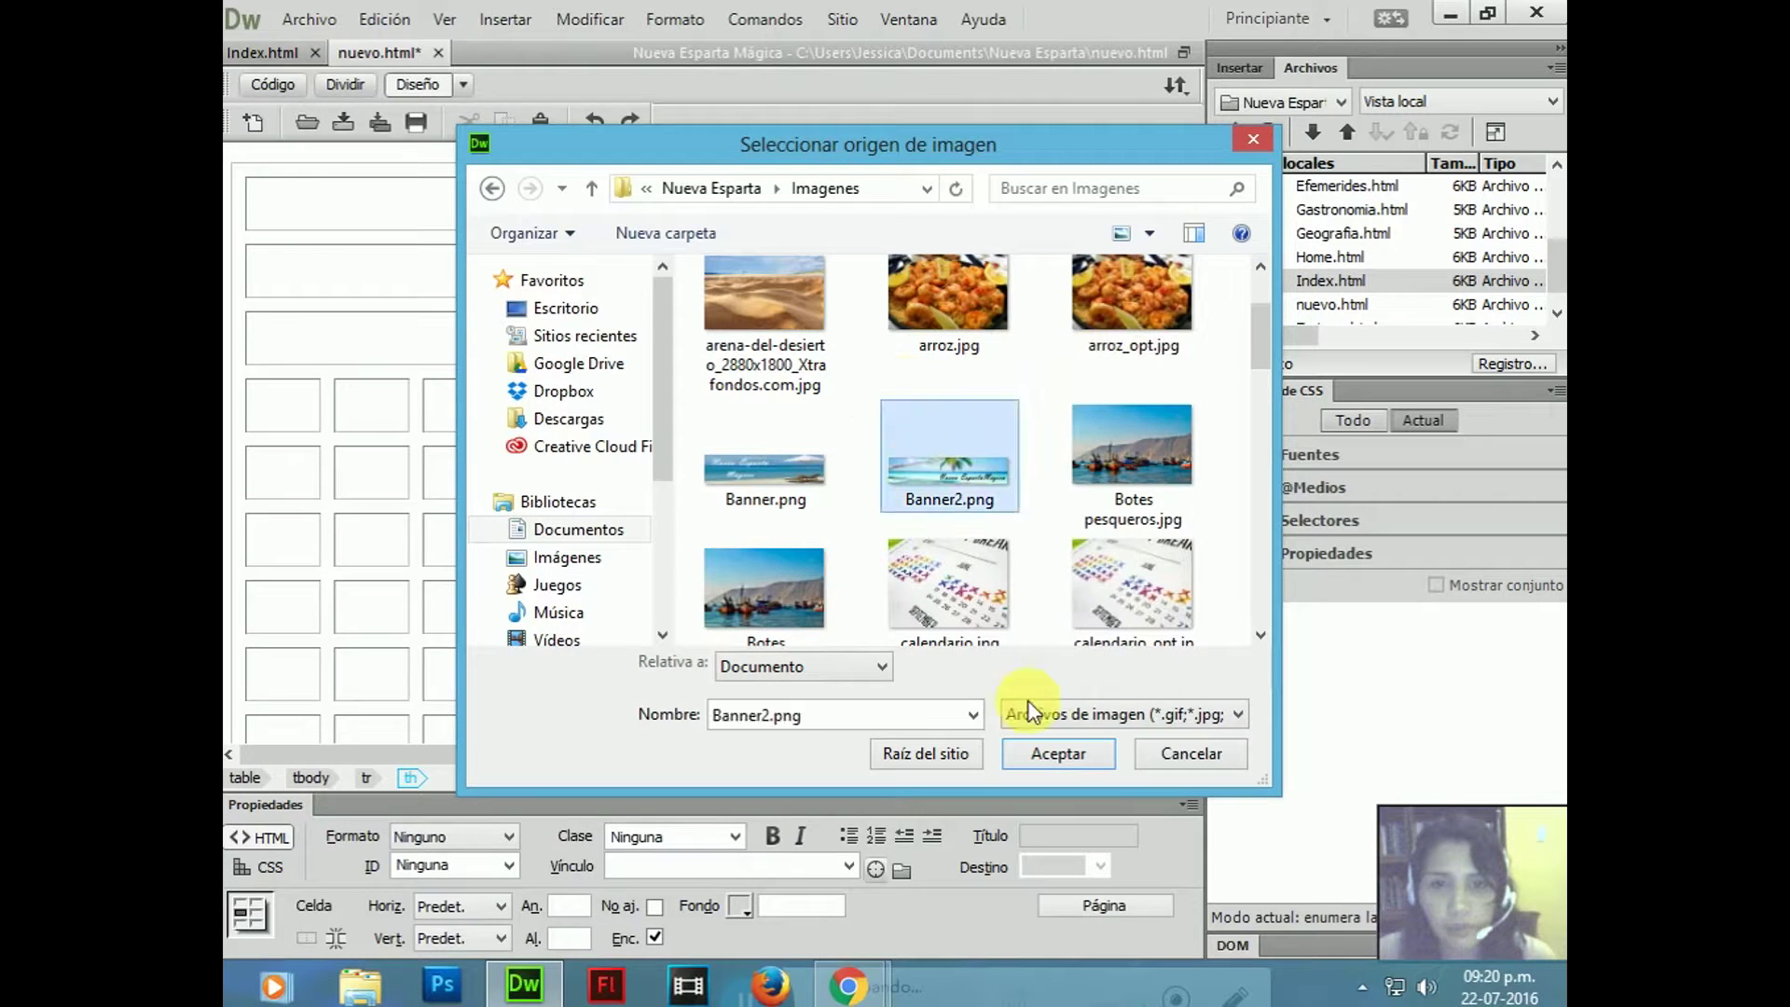
{"action": "left_click", "coordinate": [1052, 755]}
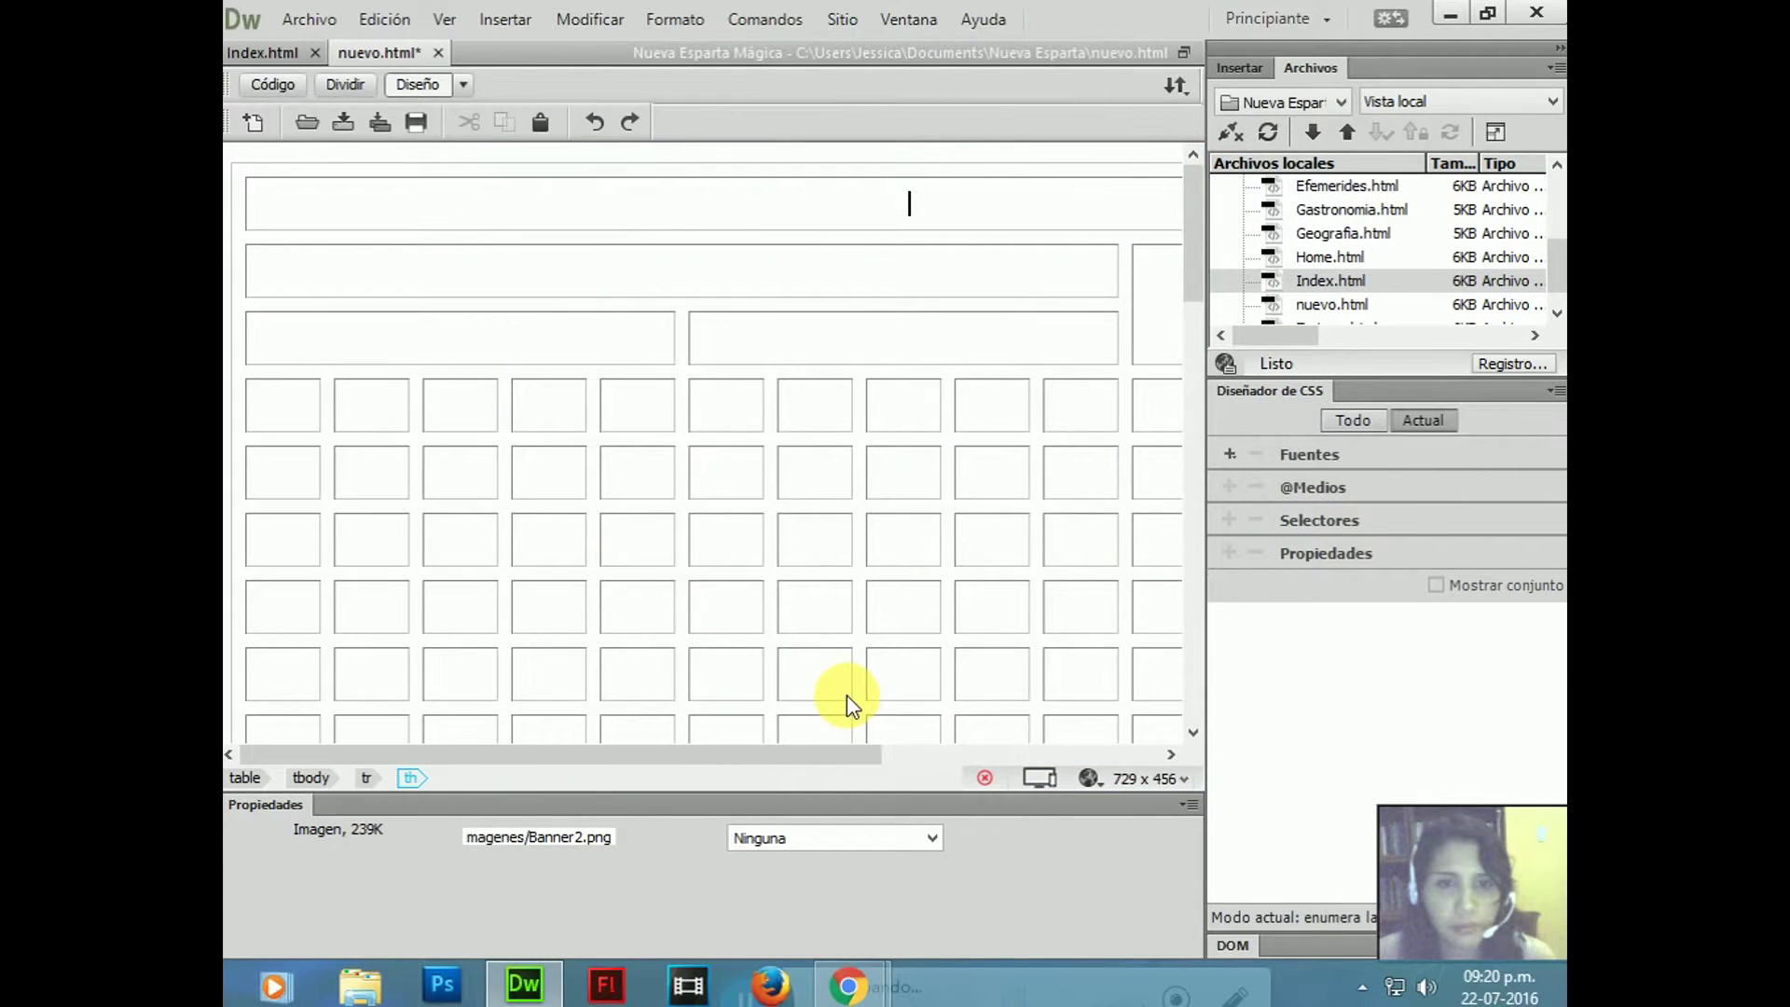
- Stretch the banner image horizontally to about 986 px wide in the table's first row
{"action": "left_click_drag", "start_coordinate": [970, 753], "coordinate": [919, 754]}
{"action": "left_click_drag", "start_coordinate": [1098, 333], "coordinate": [1158, 333]}
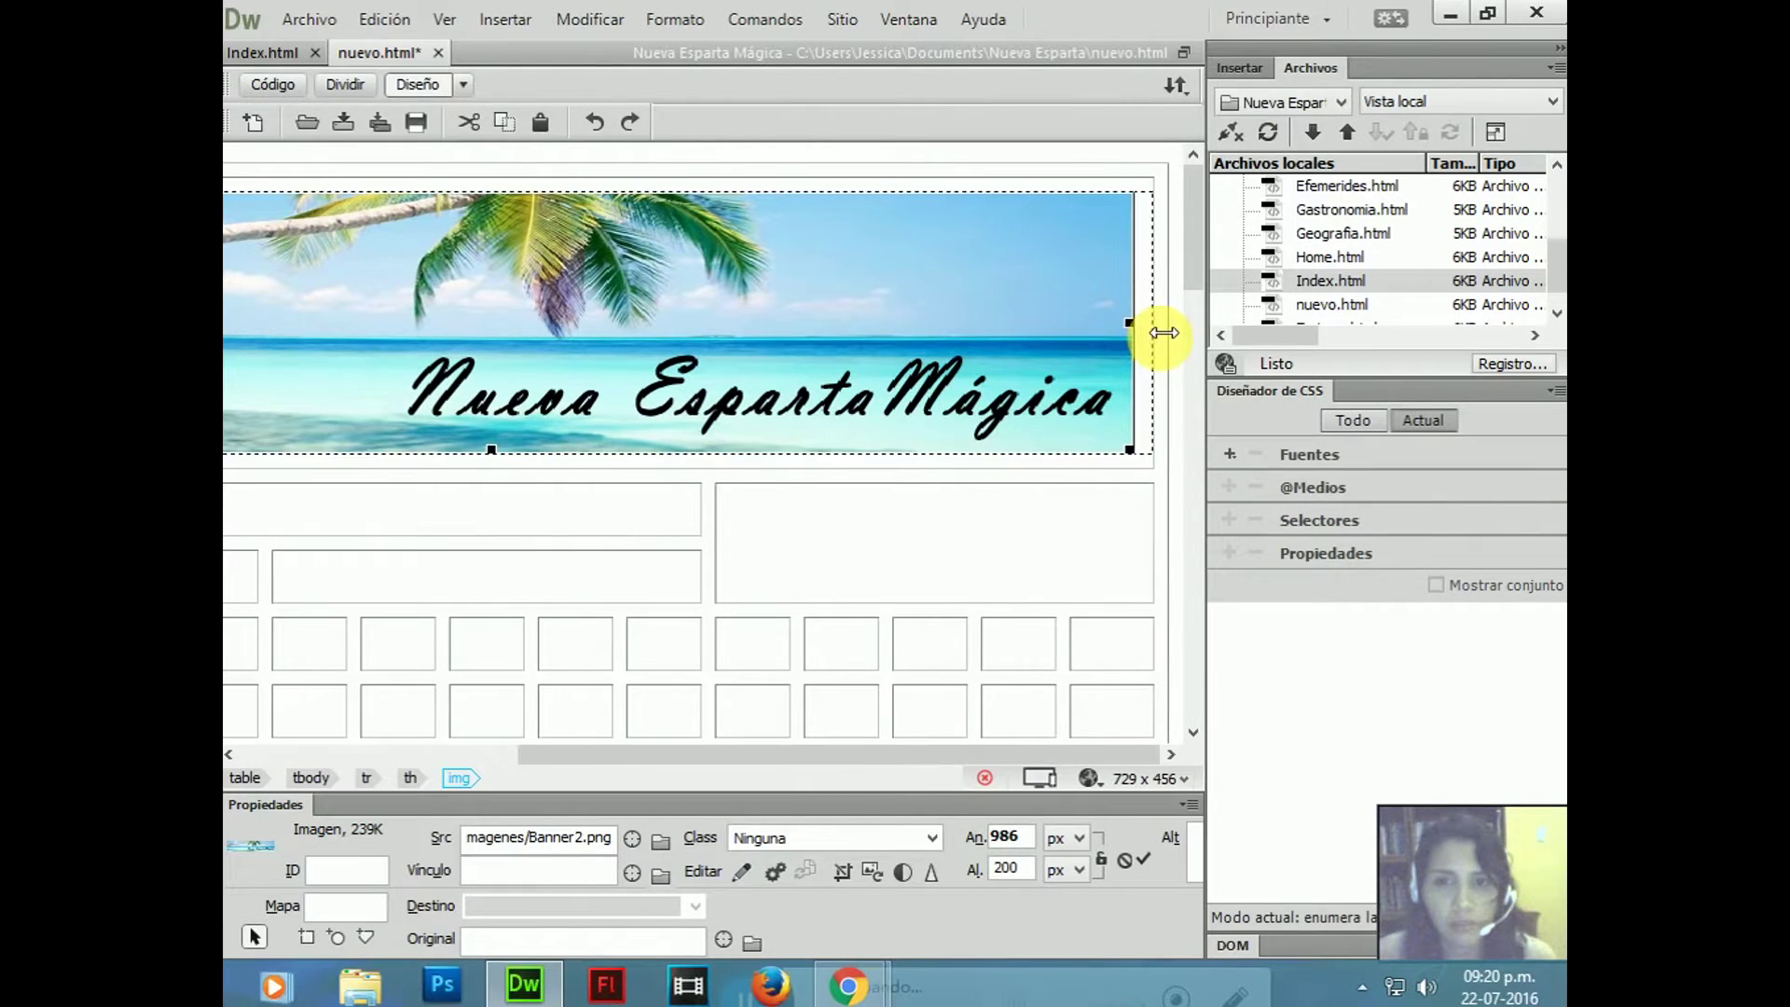
{"action": "left_click", "coordinate": [1190, 382]}
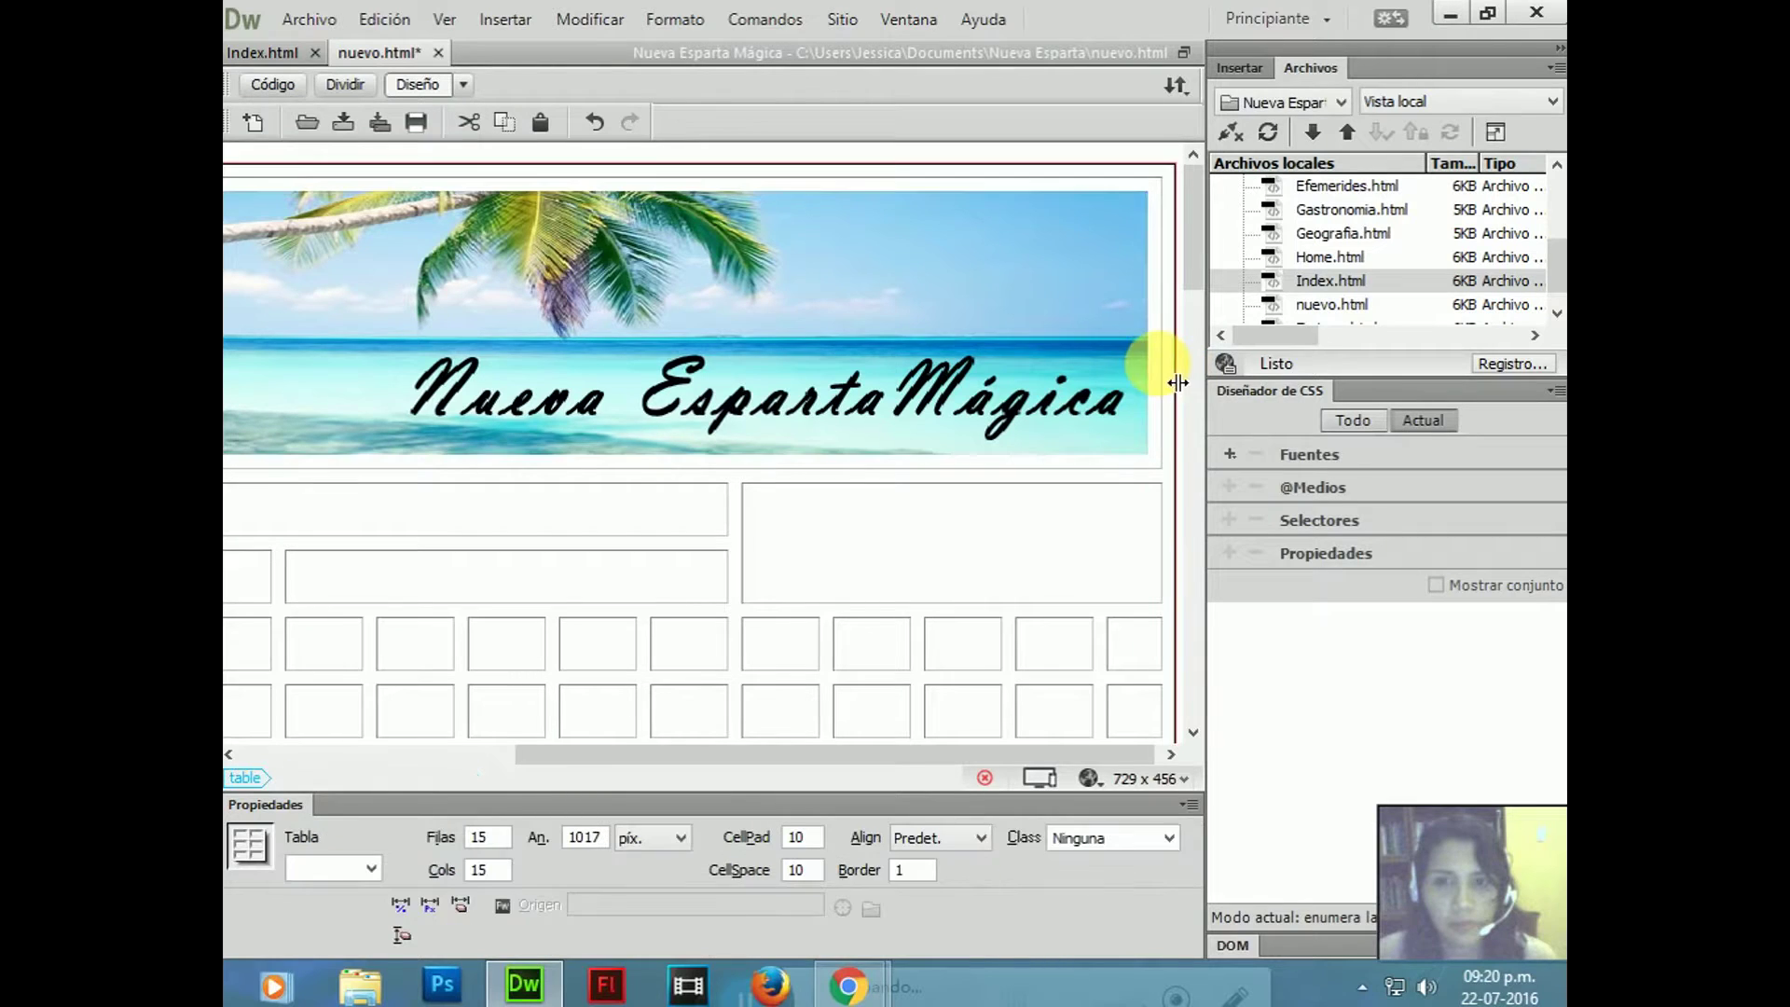
- Save the page and check its banner and table layout in the browser preview
{"action": "left_click", "coordinate": [344, 122]}
{"action": "key", "text": "F12"}
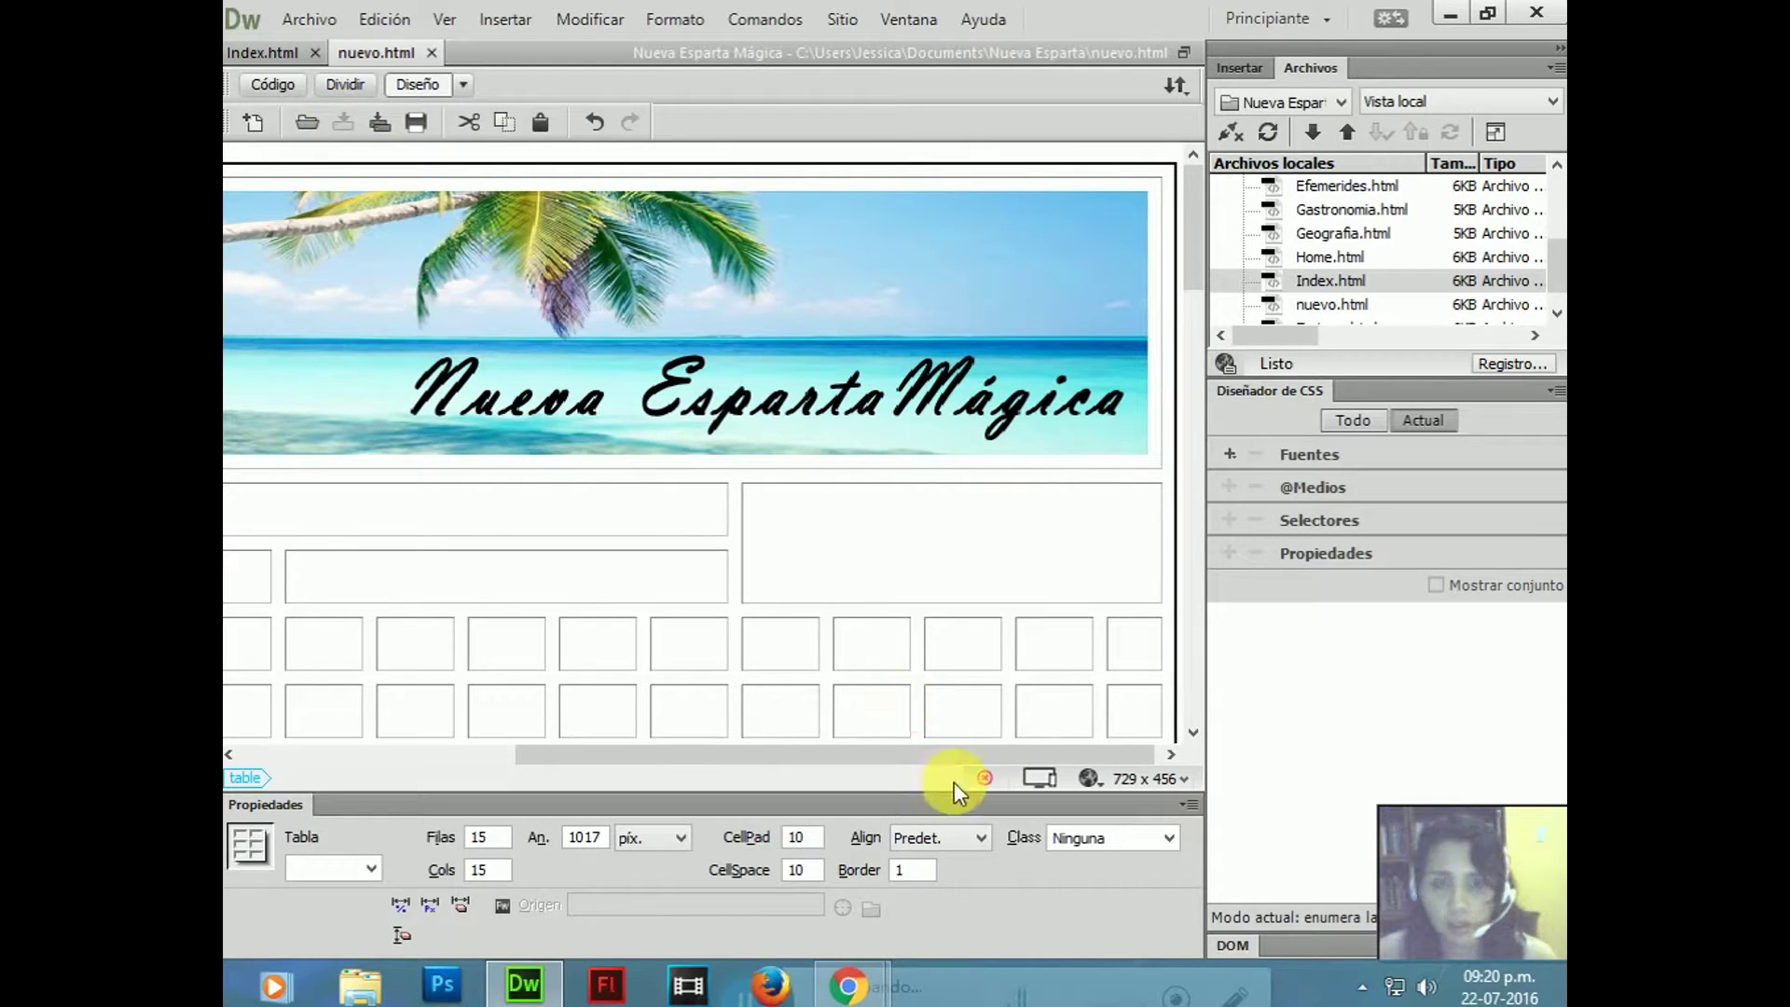
{"action": "scroll", "coordinate": [915, 528], "scroll_direction": "down", "scroll_amount": 6}
{"action": "scroll", "coordinate": [1238, 853], "scroll_direction": "up", "scroll_amount": 5}
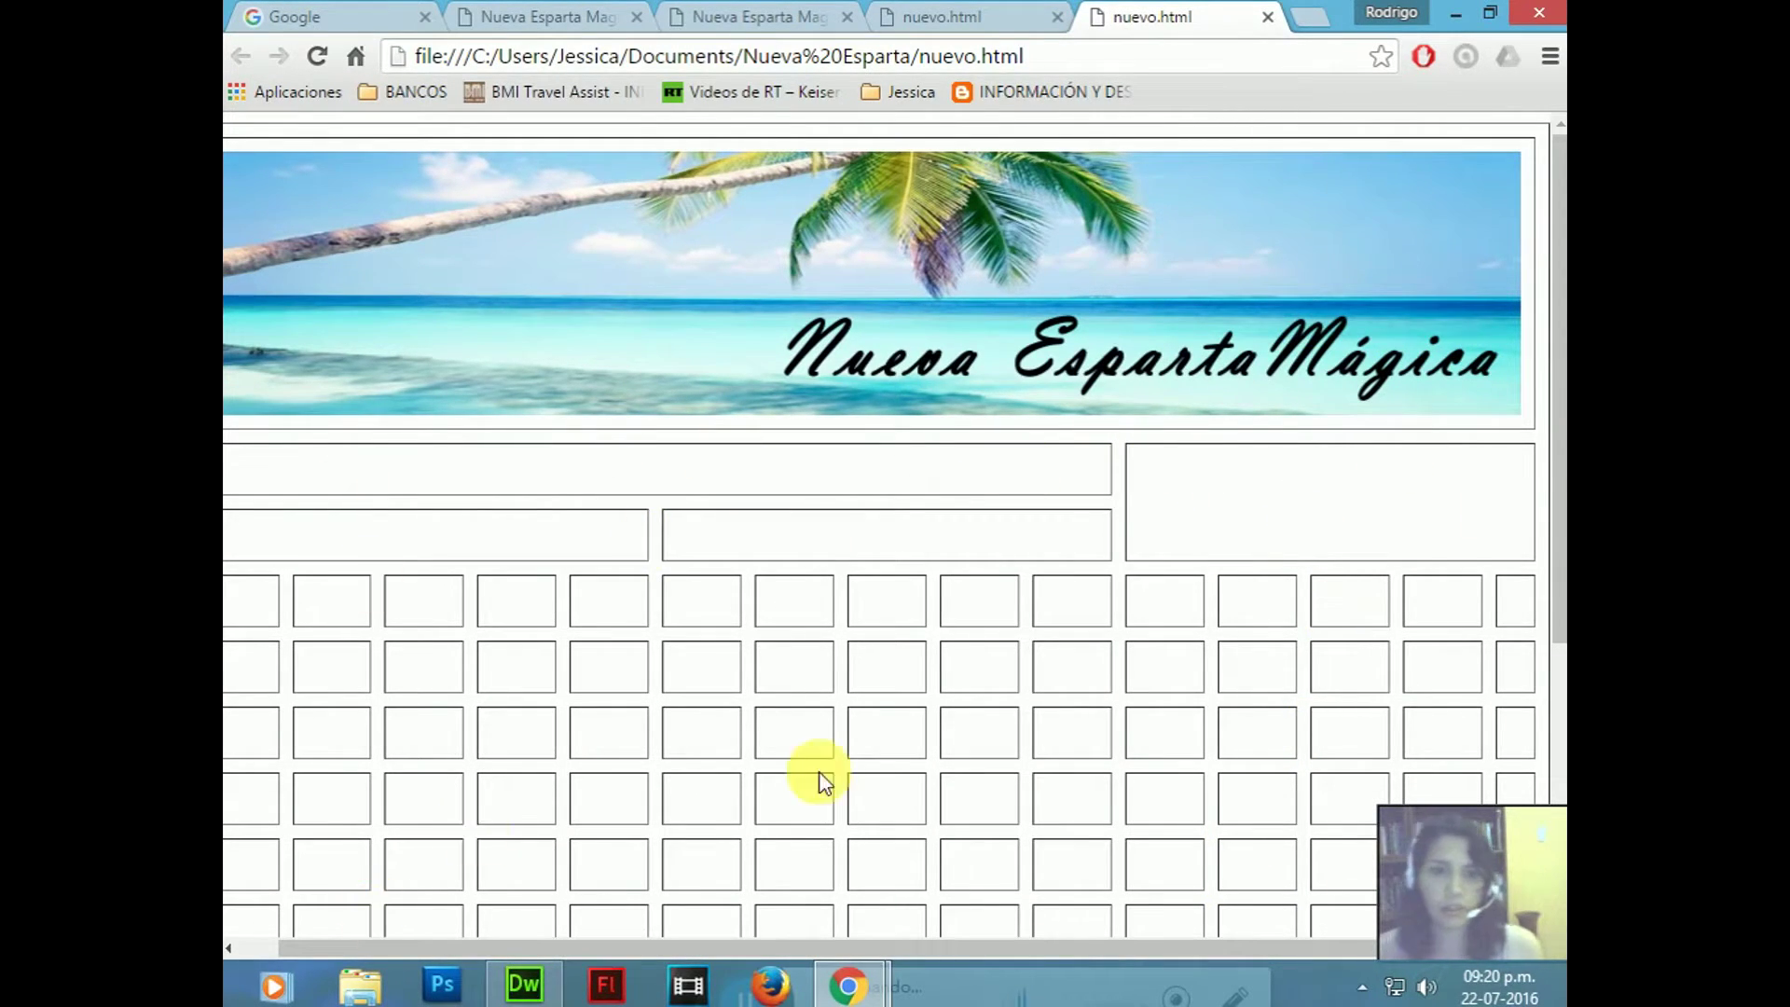
{"action": "left_click", "coordinate": [524, 984]}
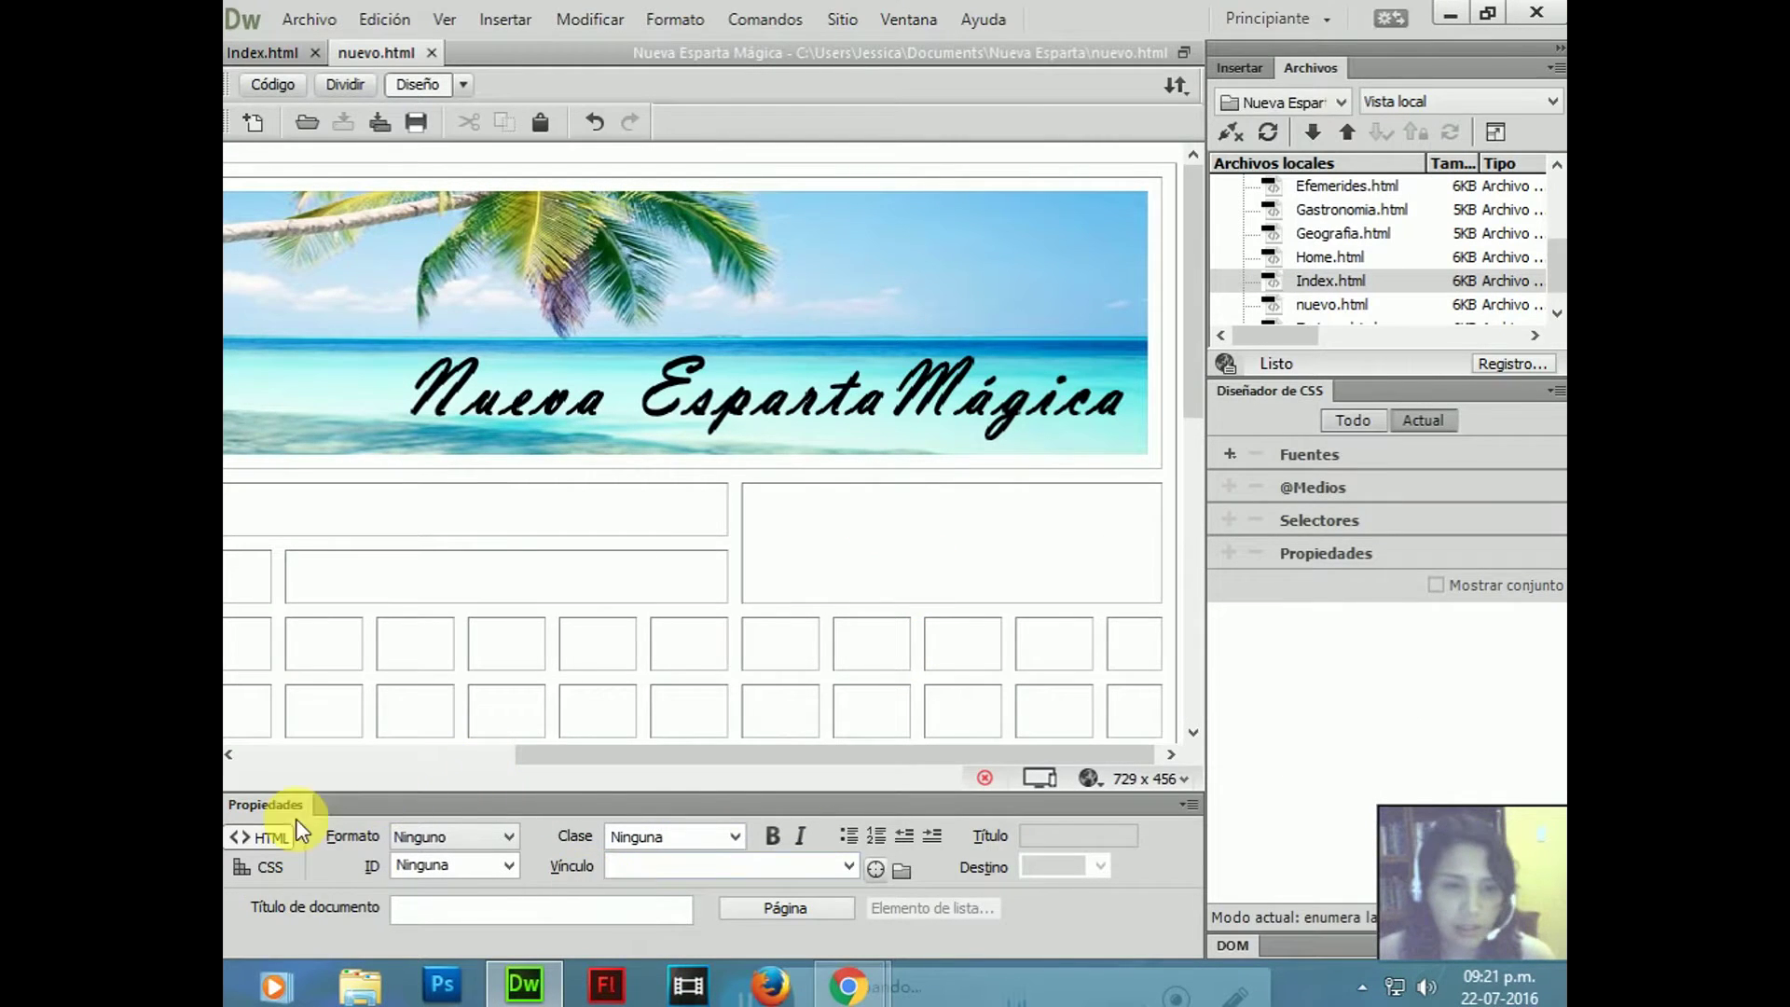
- Merge the table's first five columns, from the third row down to the last row, into one tall cell
{"action": "scroll", "coordinate": [479, 731], "scroll_direction": "down", "scroll_amount": 3}
{"action": "scroll", "coordinate": [559, 751], "scroll_direction": "up", "scroll_amount": 4}
{"action": "left_click_drag", "start_coordinate": [839, 752], "coordinate": [475, 699]}
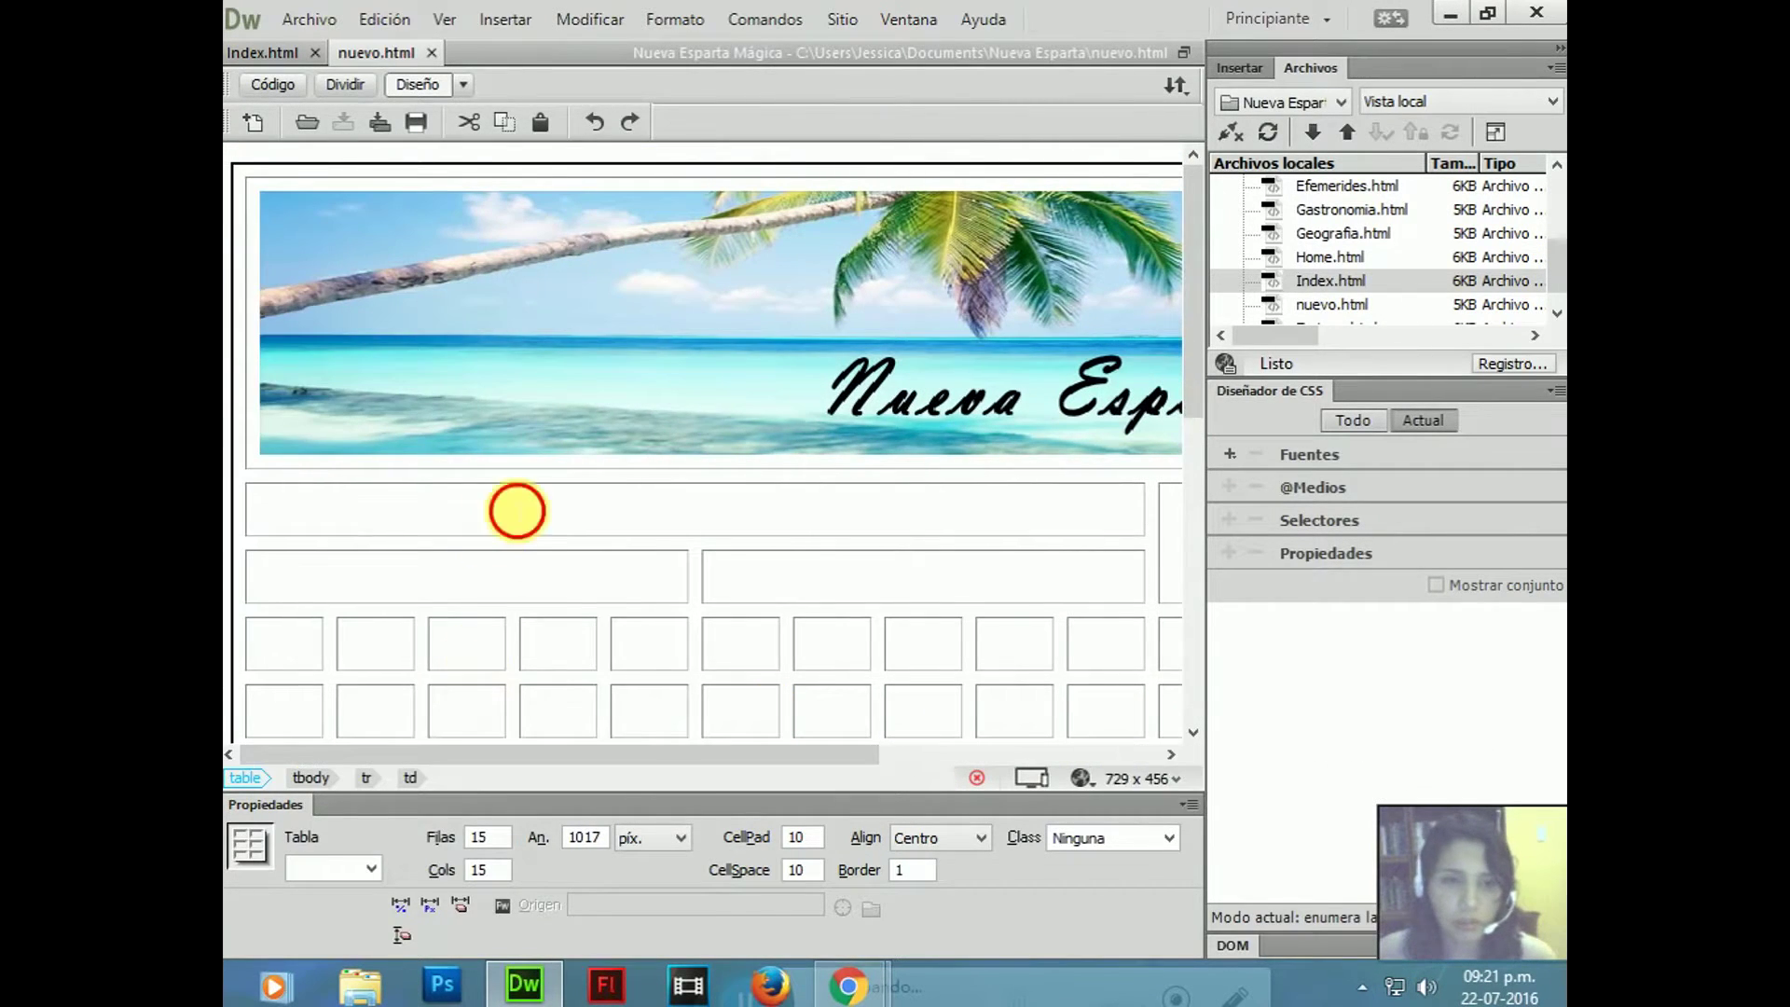
{"action": "left_click", "coordinate": [512, 508]}
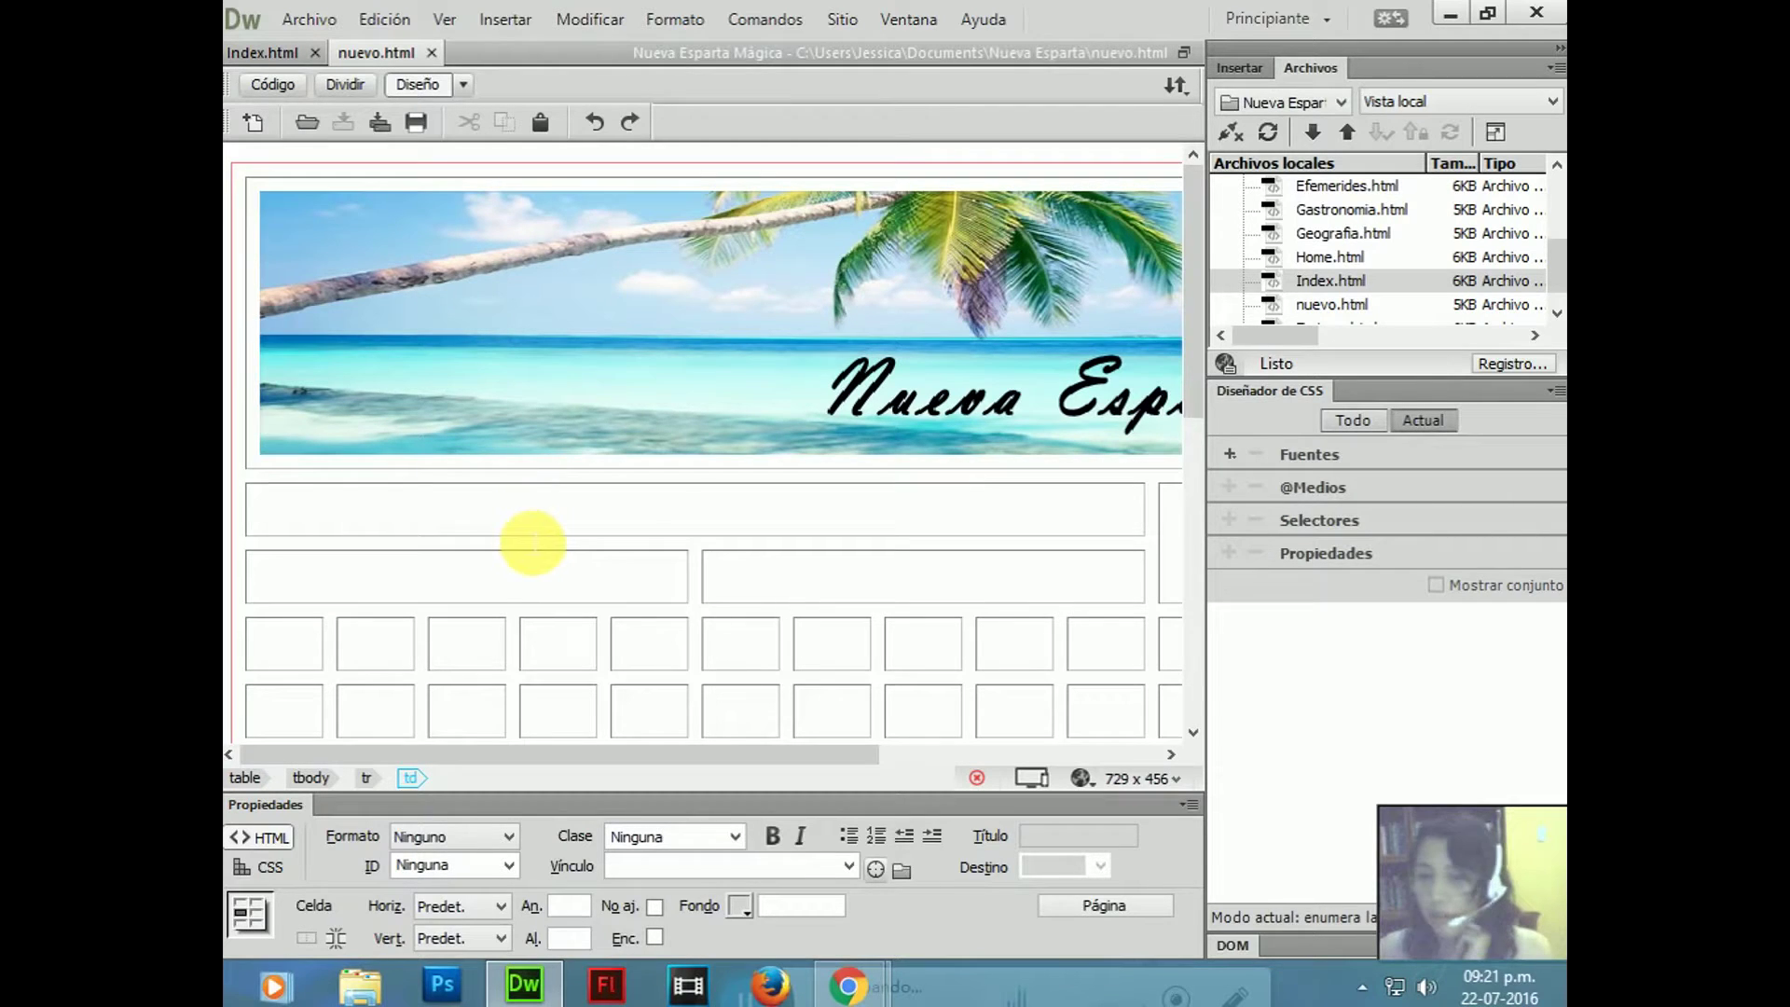
{"action": "scroll", "coordinate": [559, 643], "scroll_direction": "down", "scroll_amount": 3}
{"action": "left_click_drag", "start_coordinate": [659, 419], "coordinate": [659, 690]}
{"action": "right_click", "coordinate": [660, 692]}
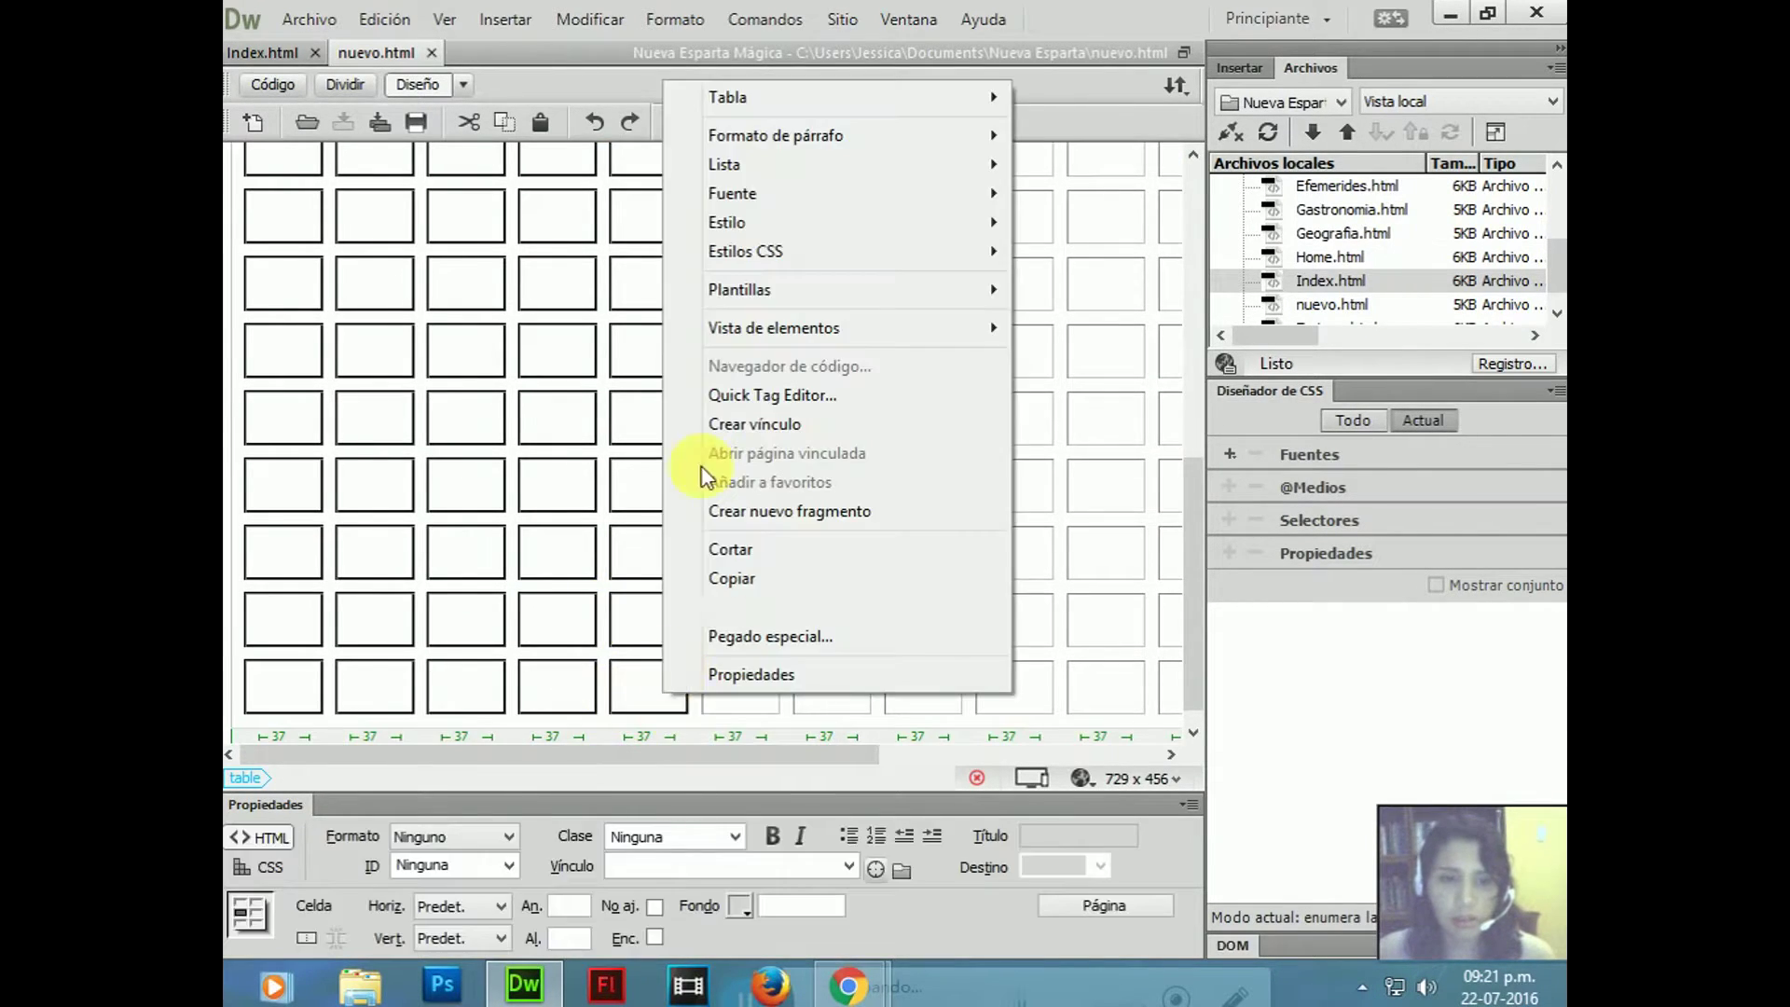
{"action": "mouse_move", "coordinate": [834, 110]}
{"action": "left_click", "coordinate": [1109, 135]}
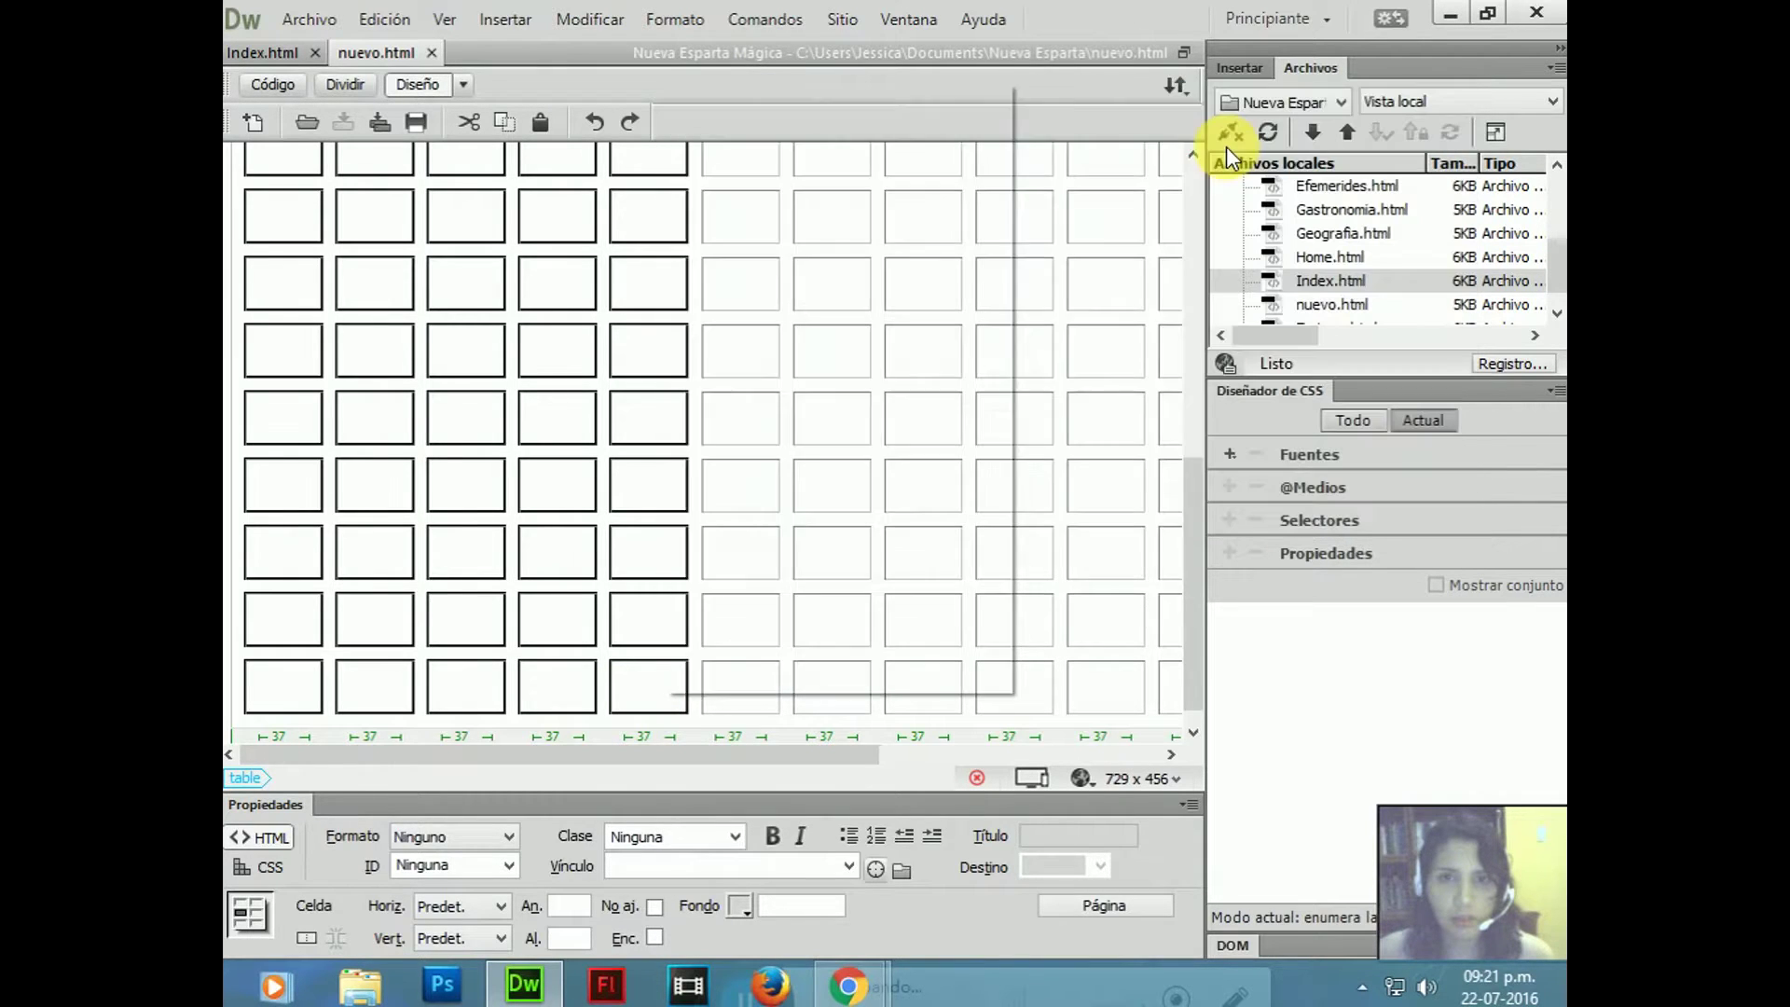
- Examine the tall merged cell and the remaining unmerged cells across the whole table
{"action": "scroll", "coordinate": [1138, 220], "scroll_direction": "up", "scroll_amount": 2}
{"action": "left_click_drag", "start_coordinate": [704, 754], "coordinate": [320, 752]}
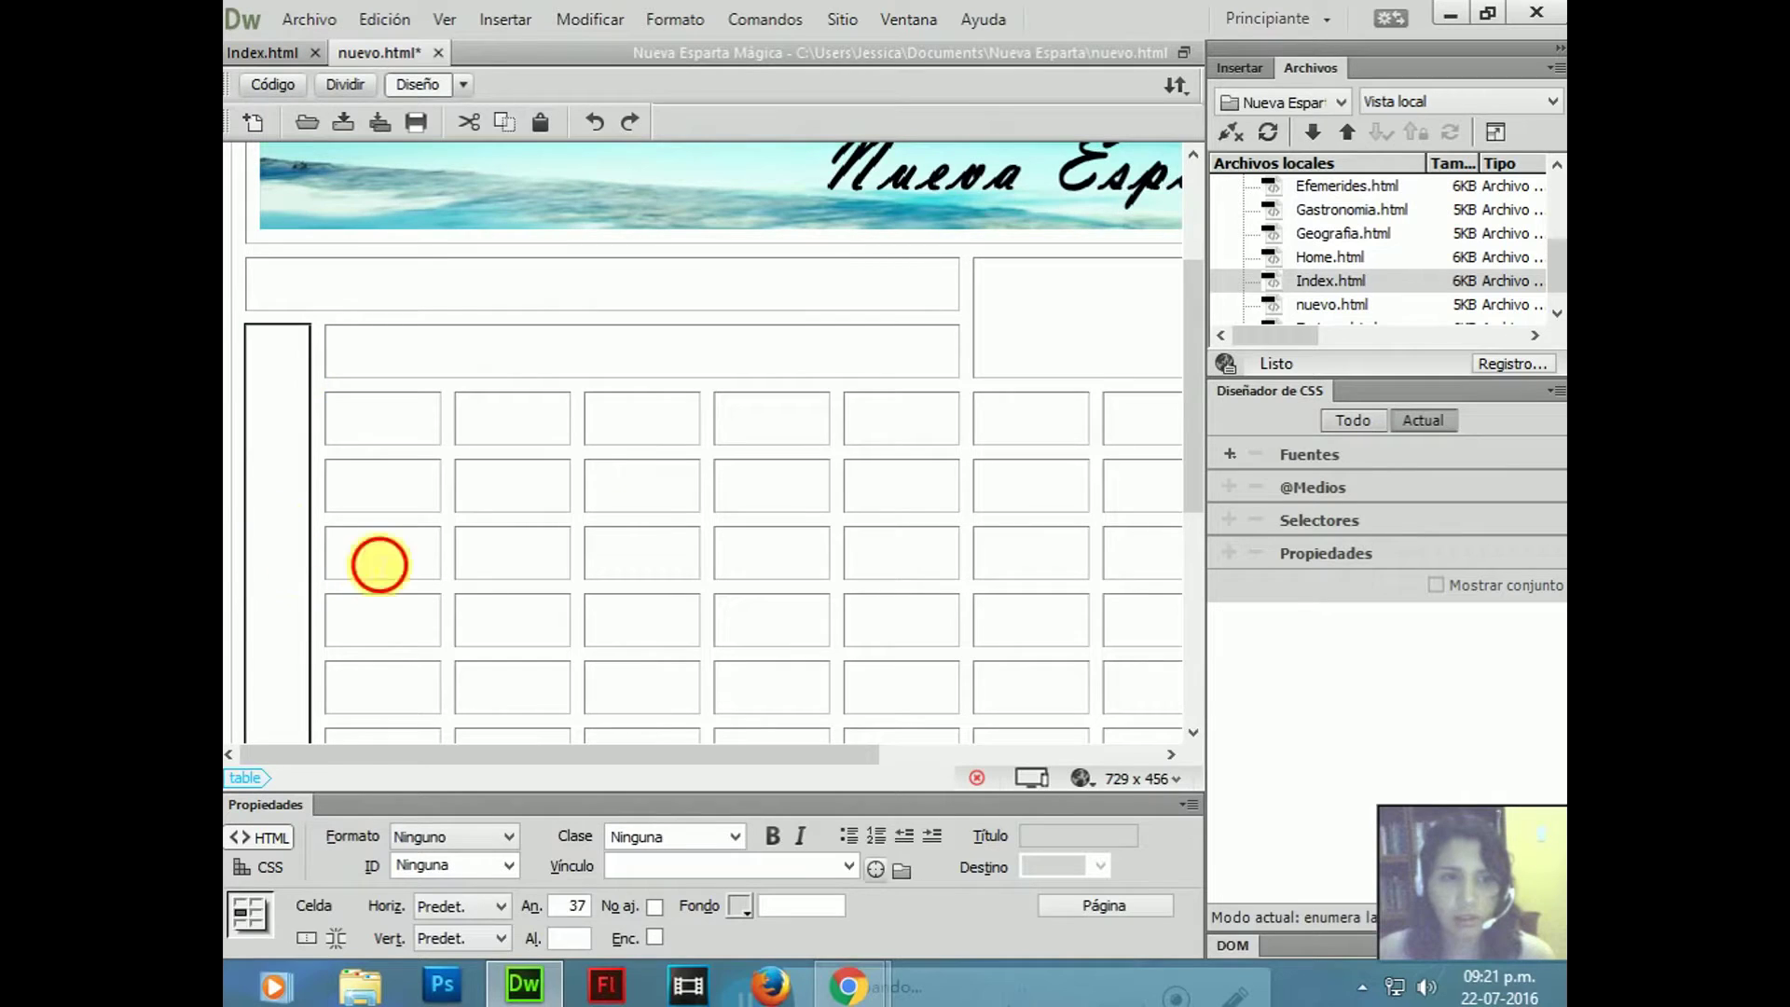
{"action": "left_click", "coordinate": [379, 563]}
{"action": "scroll", "coordinate": [572, 607], "scroll_direction": "down", "scroll_amount": 3}
{"action": "scroll", "coordinate": [944, 396], "scroll_direction": "up", "scroll_amount": 4}
{"action": "scroll", "coordinate": [943, 396], "scroll_direction": "down", "scroll_amount": 3}
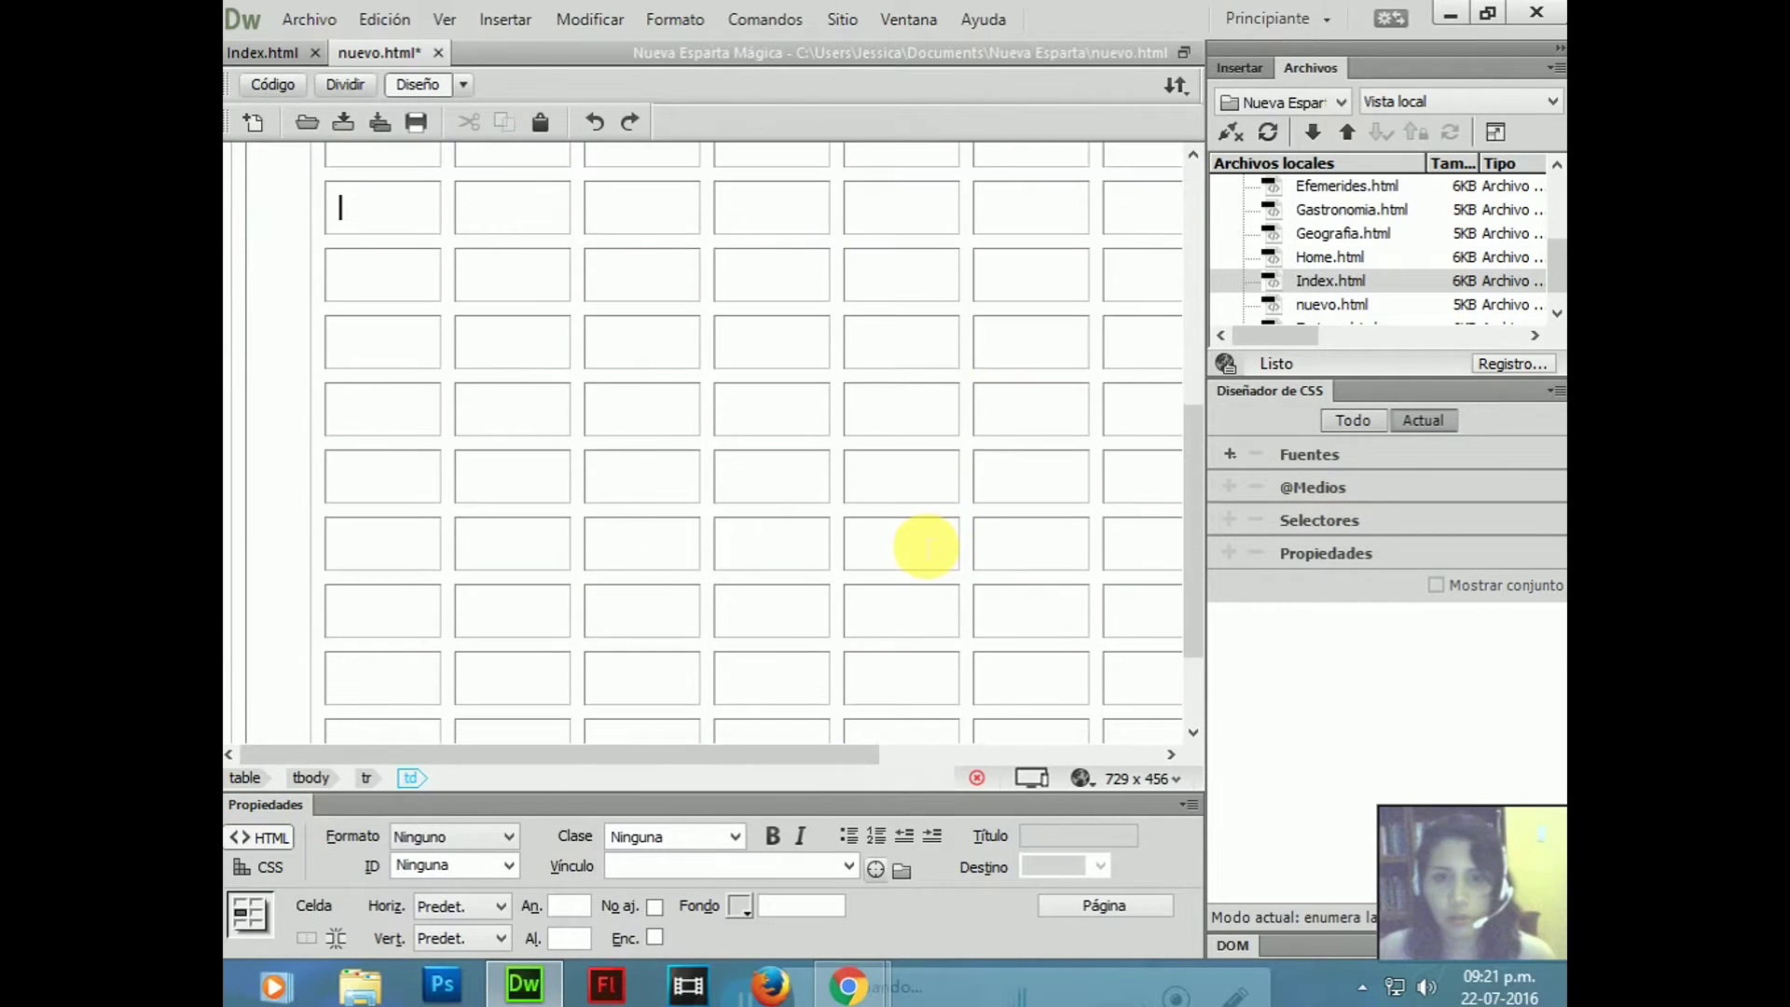
{"action": "left_click_drag", "start_coordinate": [826, 754], "coordinate": [1089, 753]}
{"action": "scroll", "coordinate": [774, 596], "scroll_direction": "up", "scroll_amount": 3}
{"action": "left_click", "coordinate": [799, 509]}
{"action": "scroll", "coordinate": [783, 653], "scroll_direction": "down", "scroll_amount": 1}
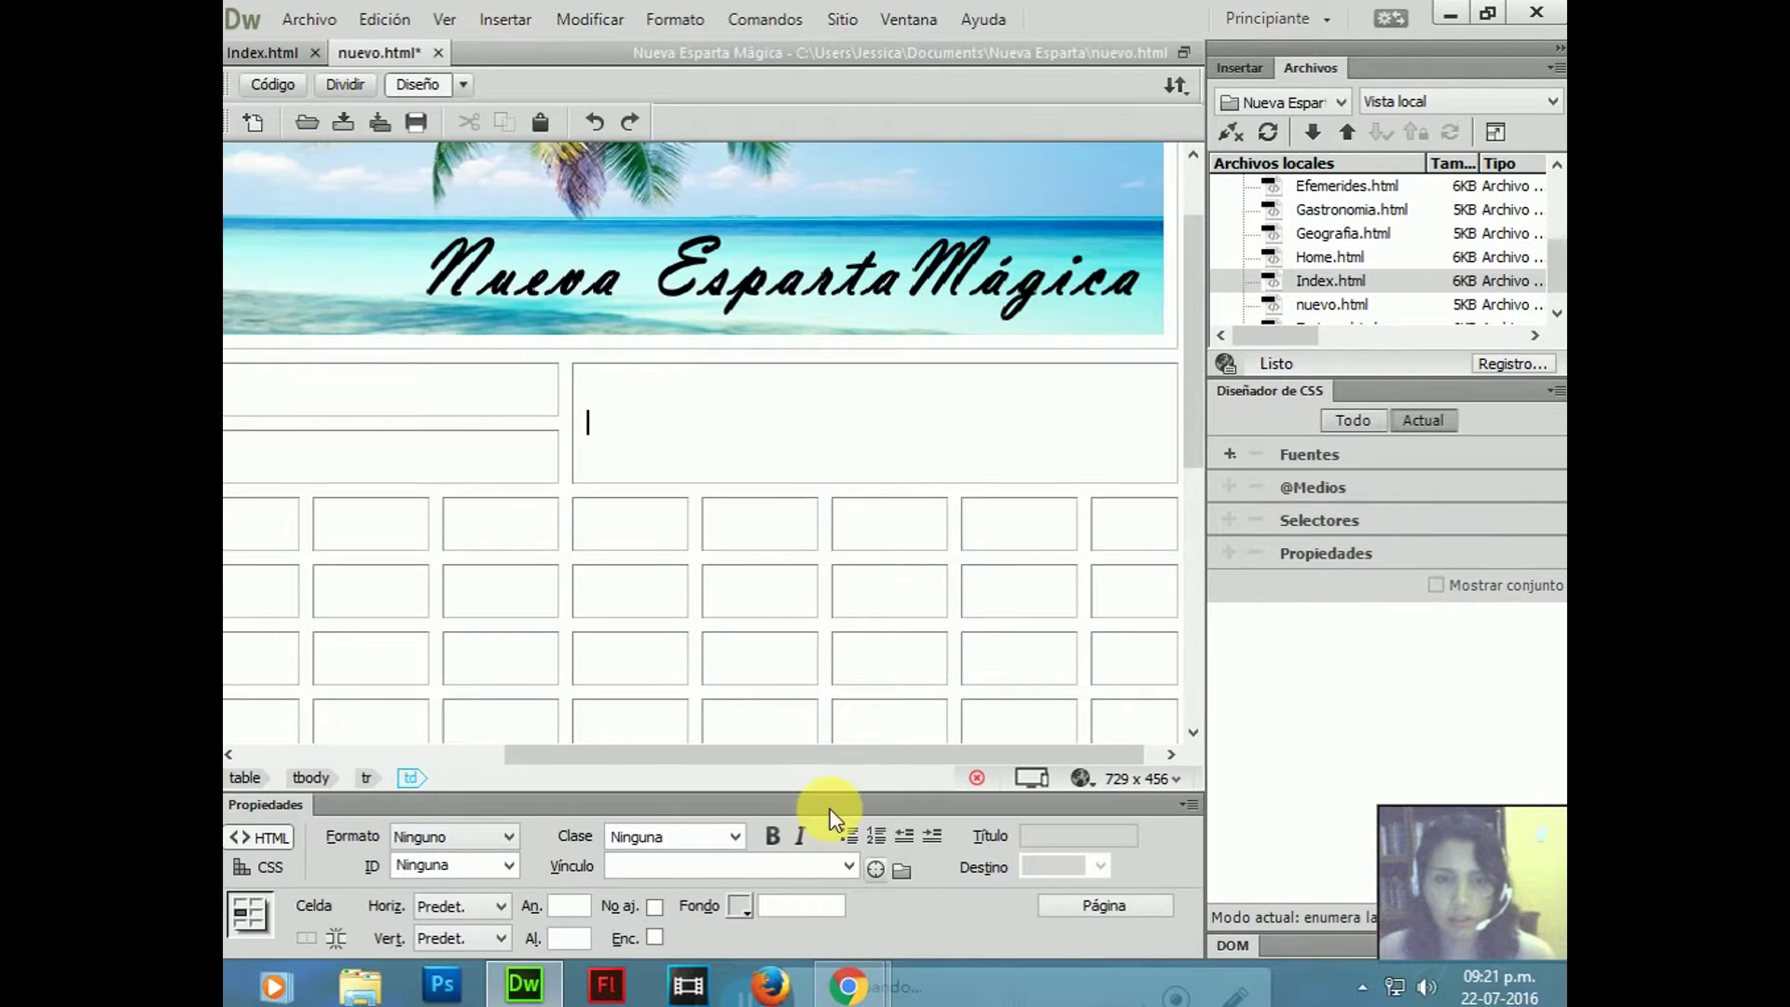
- Merge the last two columns of the six rows beneath the large right-hand cell into one block cell
{"action": "left_click_drag", "start_coordinate": [821, 753], "coordinate": [439, 699]}
{"action": "scroll", "coordinate": [820, 615], "scroll_direction": "down", "scroll_amount": 3}
{"action": "left_click", "coordinate": [1072, 656]}
{"action": "left_click_drag", "start_coordinate": [1072, 657], "coordinate": [825, 338]}
{"action": "right_click", "coordinate": [813, 479]}
{"action": "mouse_move", "coordinate": [913, 350]}
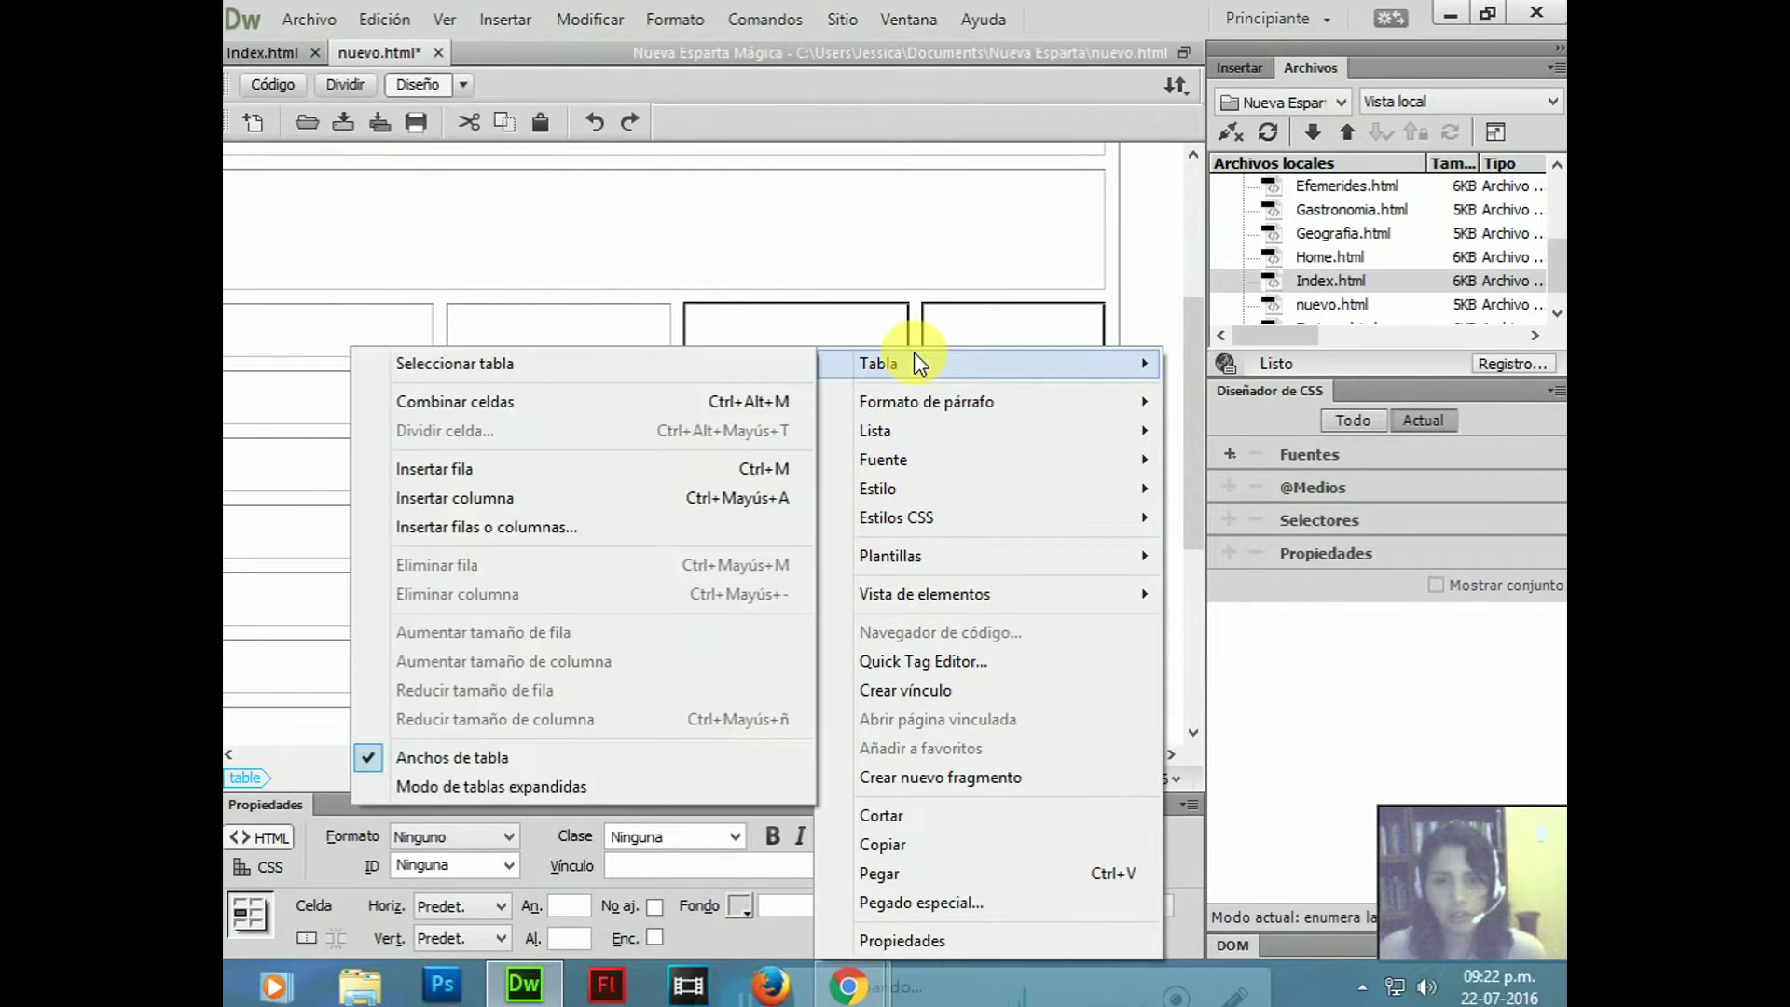
{"action": "left_click", "coordinate": [613, 395]}
{"action": "scroll", "coordinate": [617, 395], "scroll_direction": "down", "scroll_amount": 3}
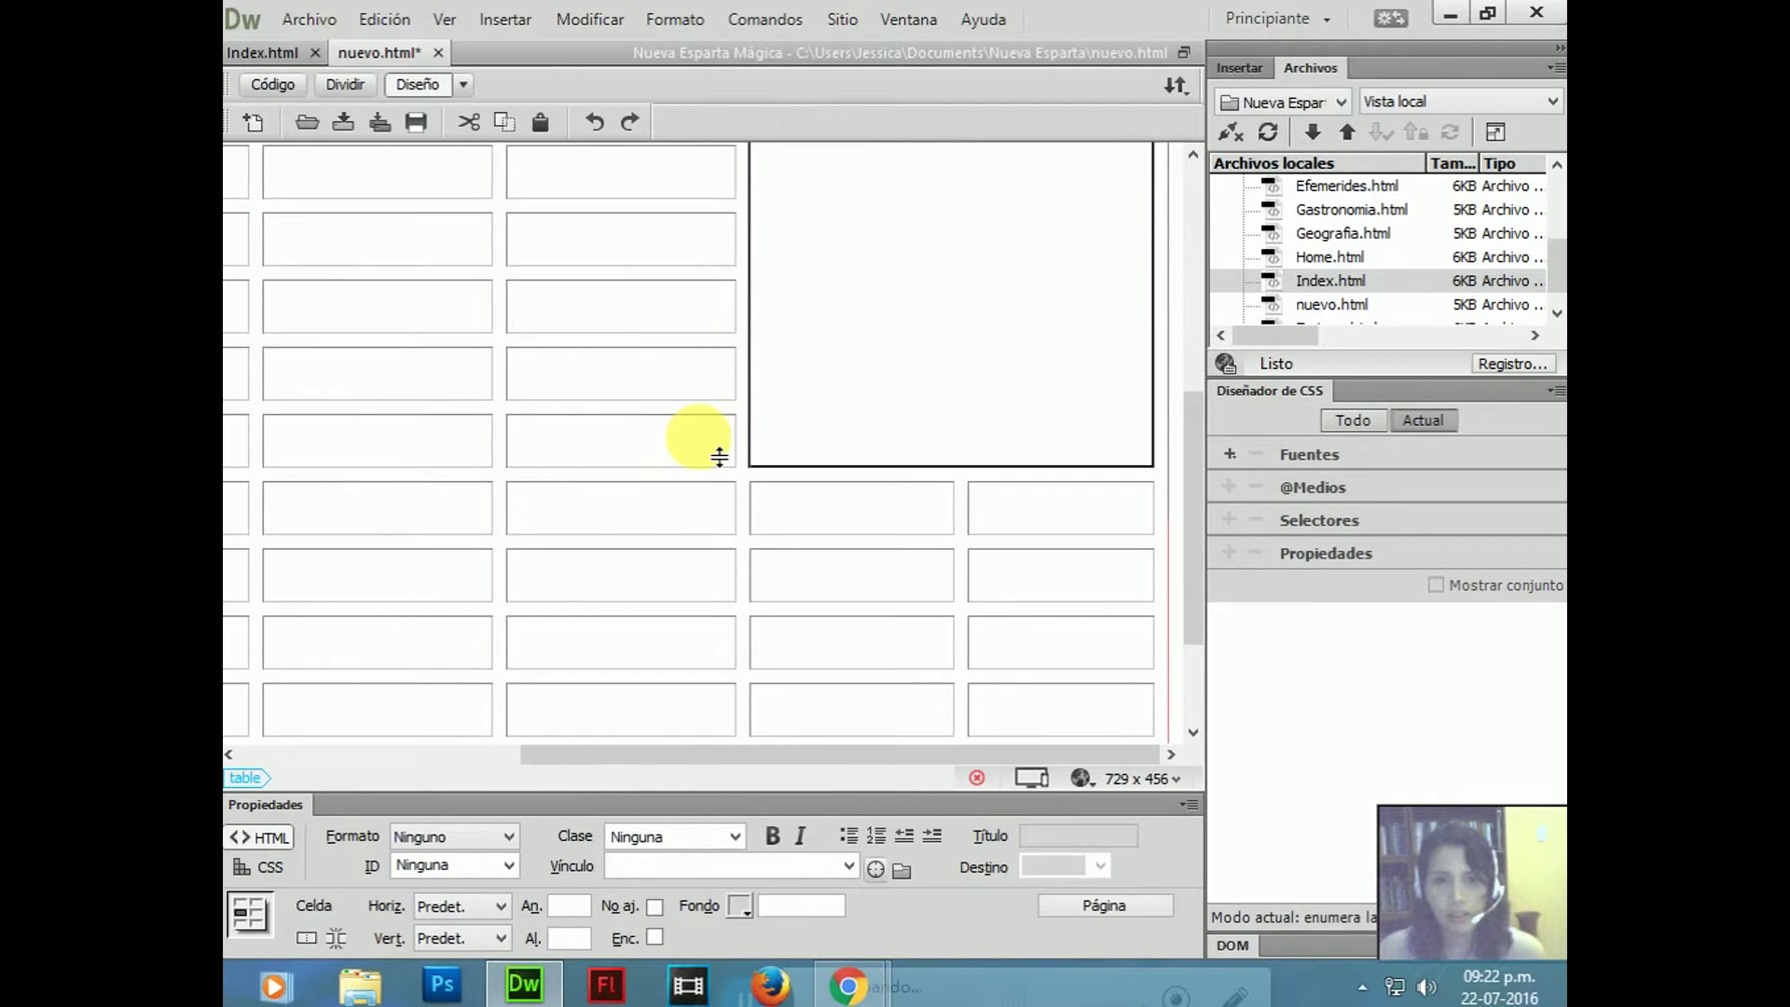
- Merge the three columns next to the new block cell, across the same six rows, into one wide cell
{"action": "left_click_drag", "start_coordinate": [687, 415], "coordinate": [248, 292]}
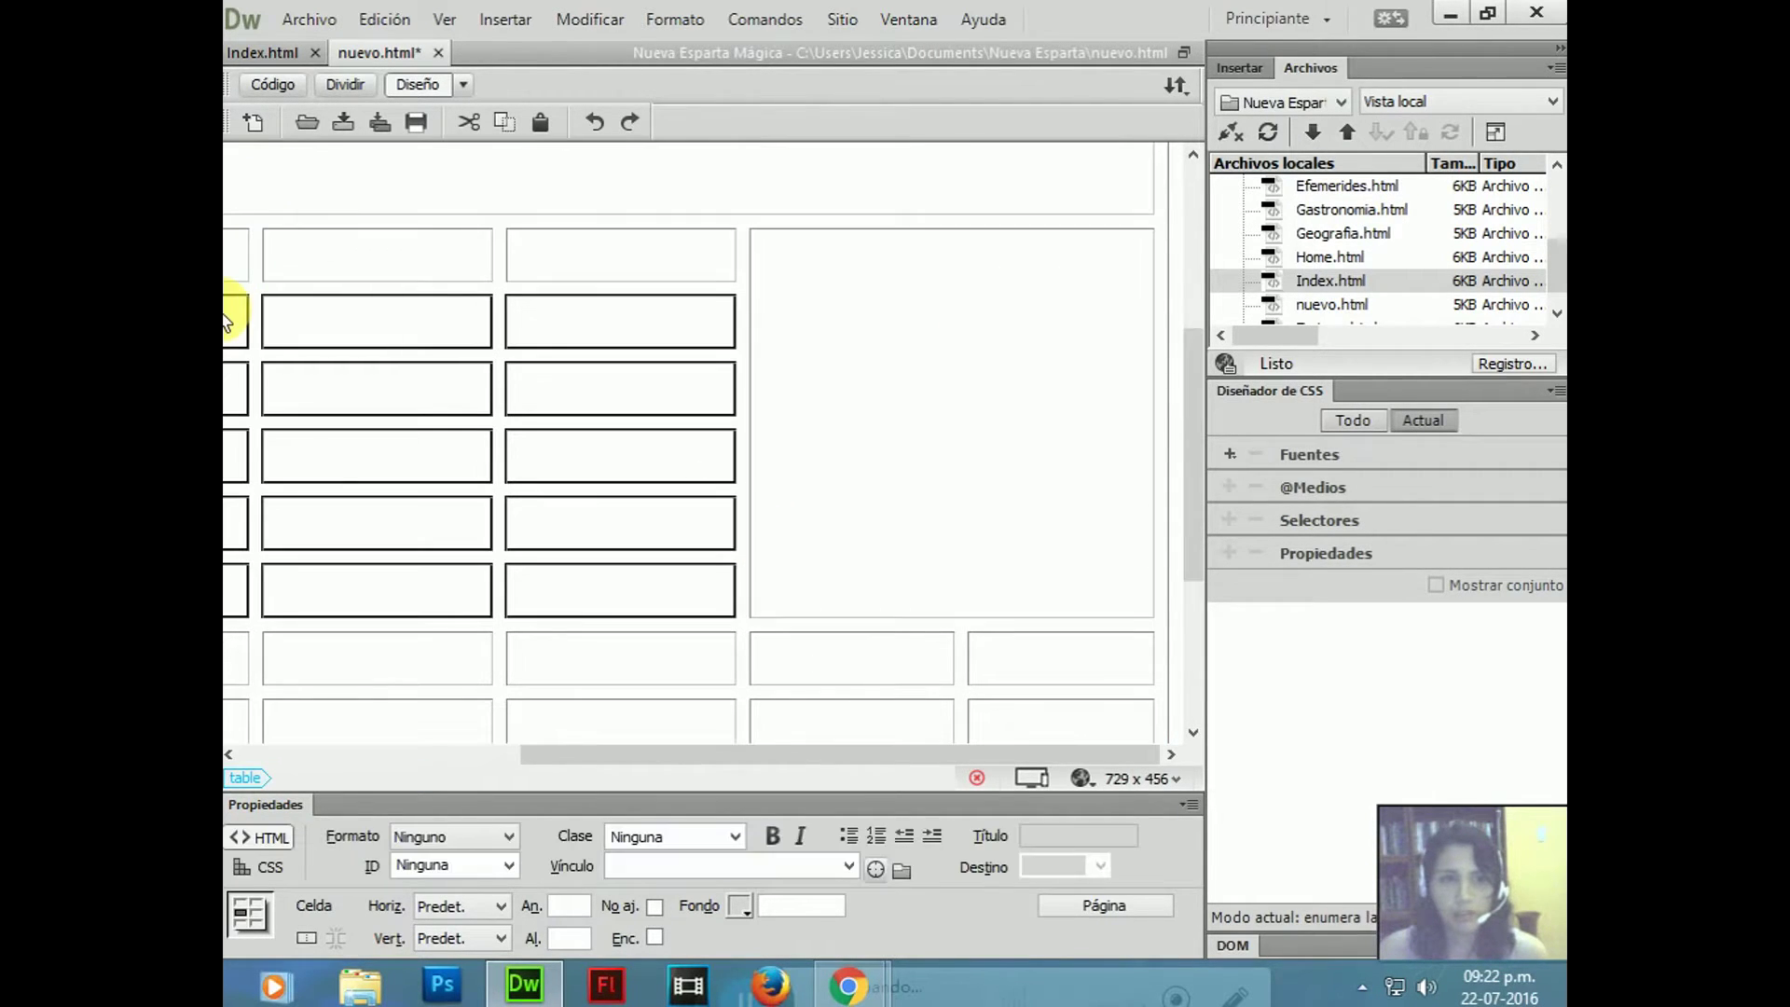
{"action": "left_click_drag", "start_coordinate": [759, 753], "coordinate": [512, 639]}
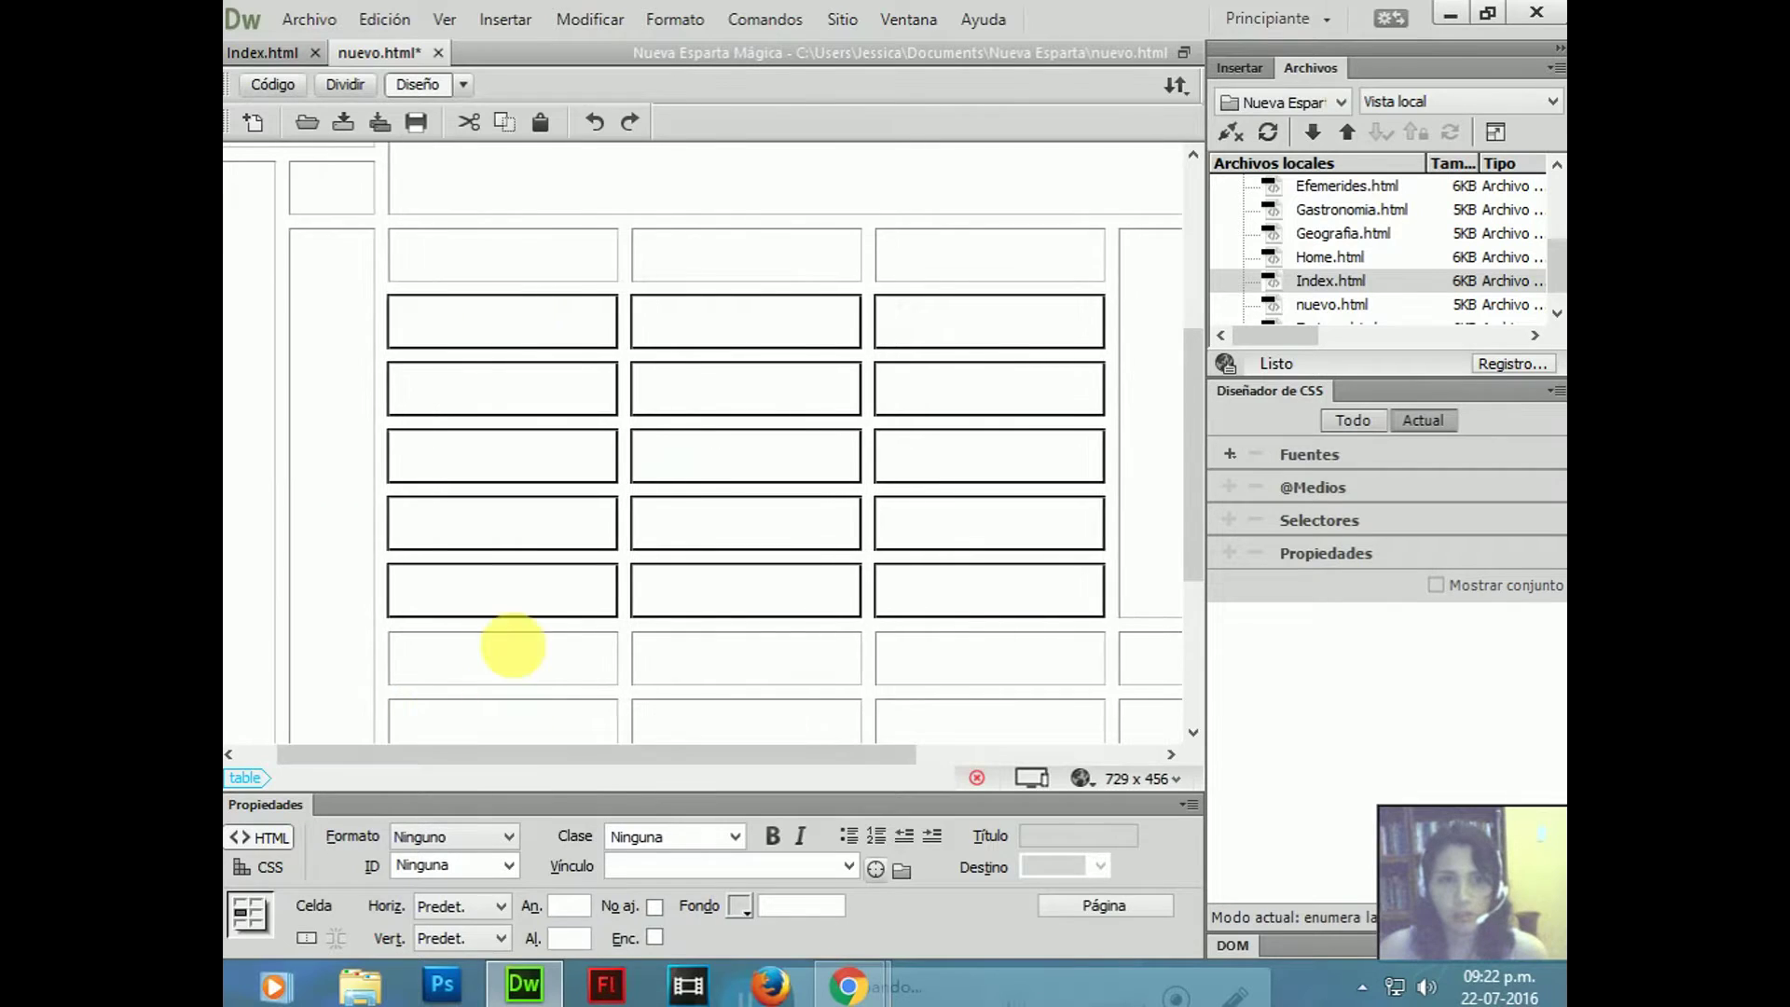
{"action": "left_click_drag", "start_coordinate": [451, 260], "coordinate": [1033, 598]}
{"action": "right_click", "coordinate": [1033, 597]}
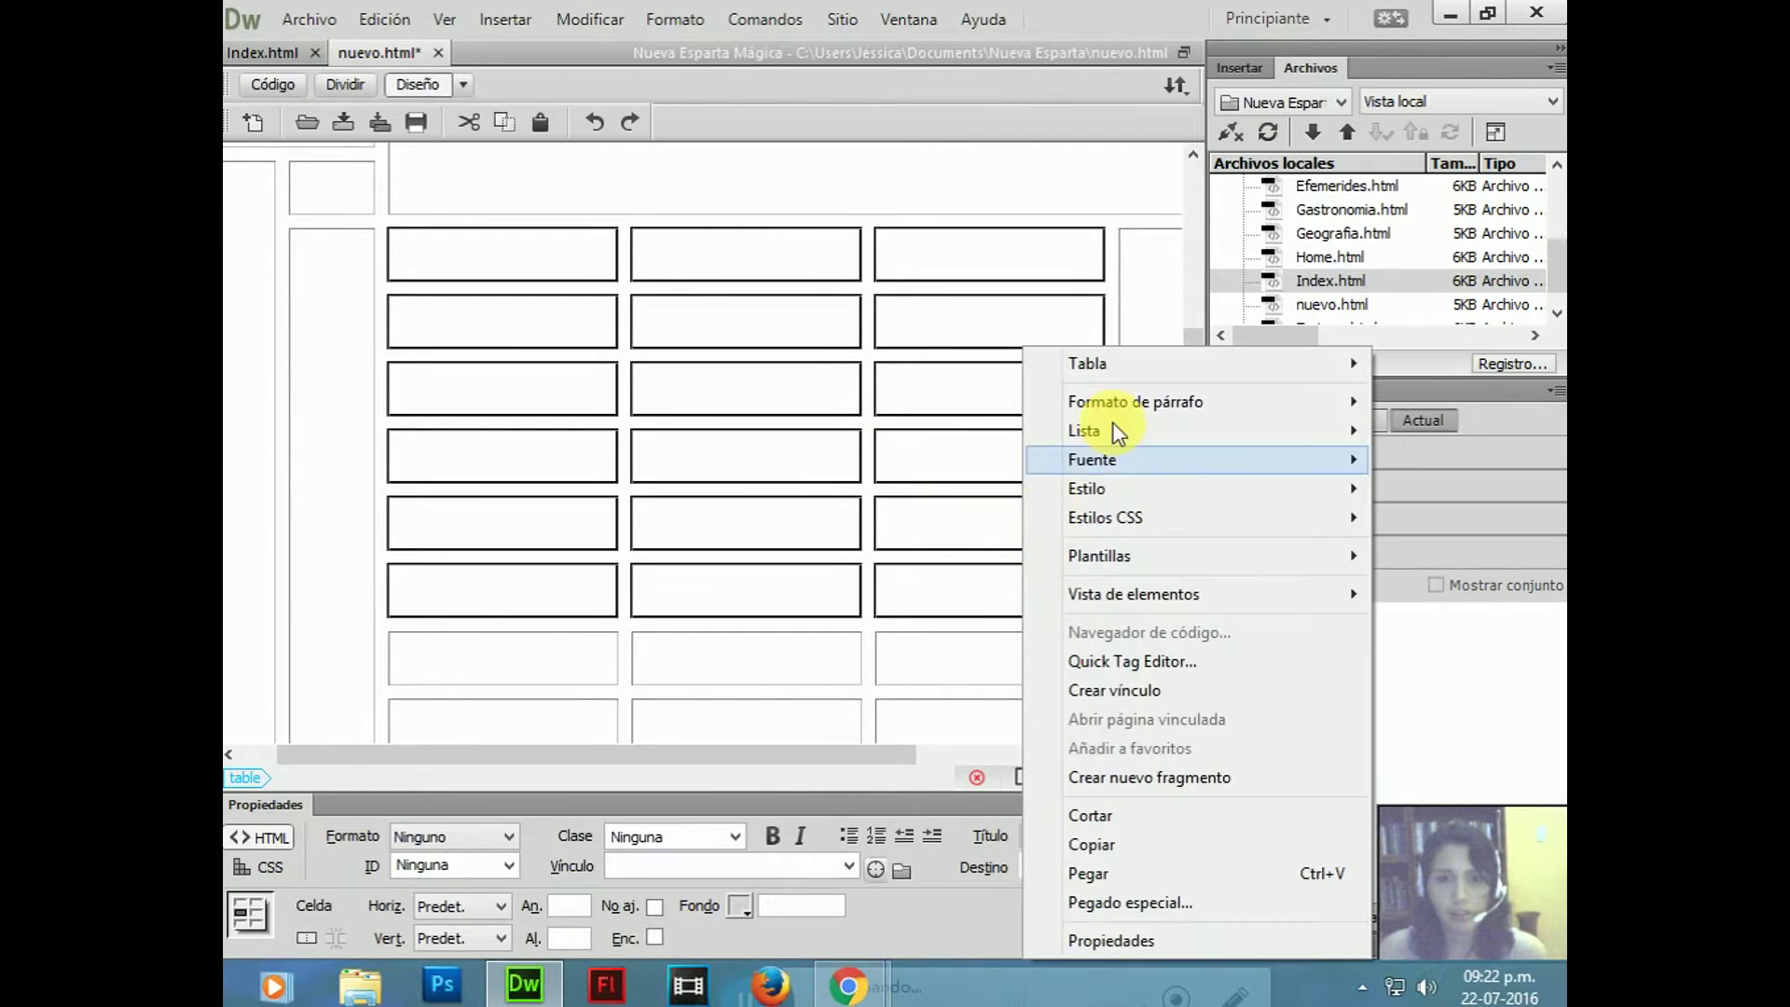
{"action": "mouse_move", "coordinate": [1129, 365]}
{"action": "left_click", "coordinate": [942, 403]}
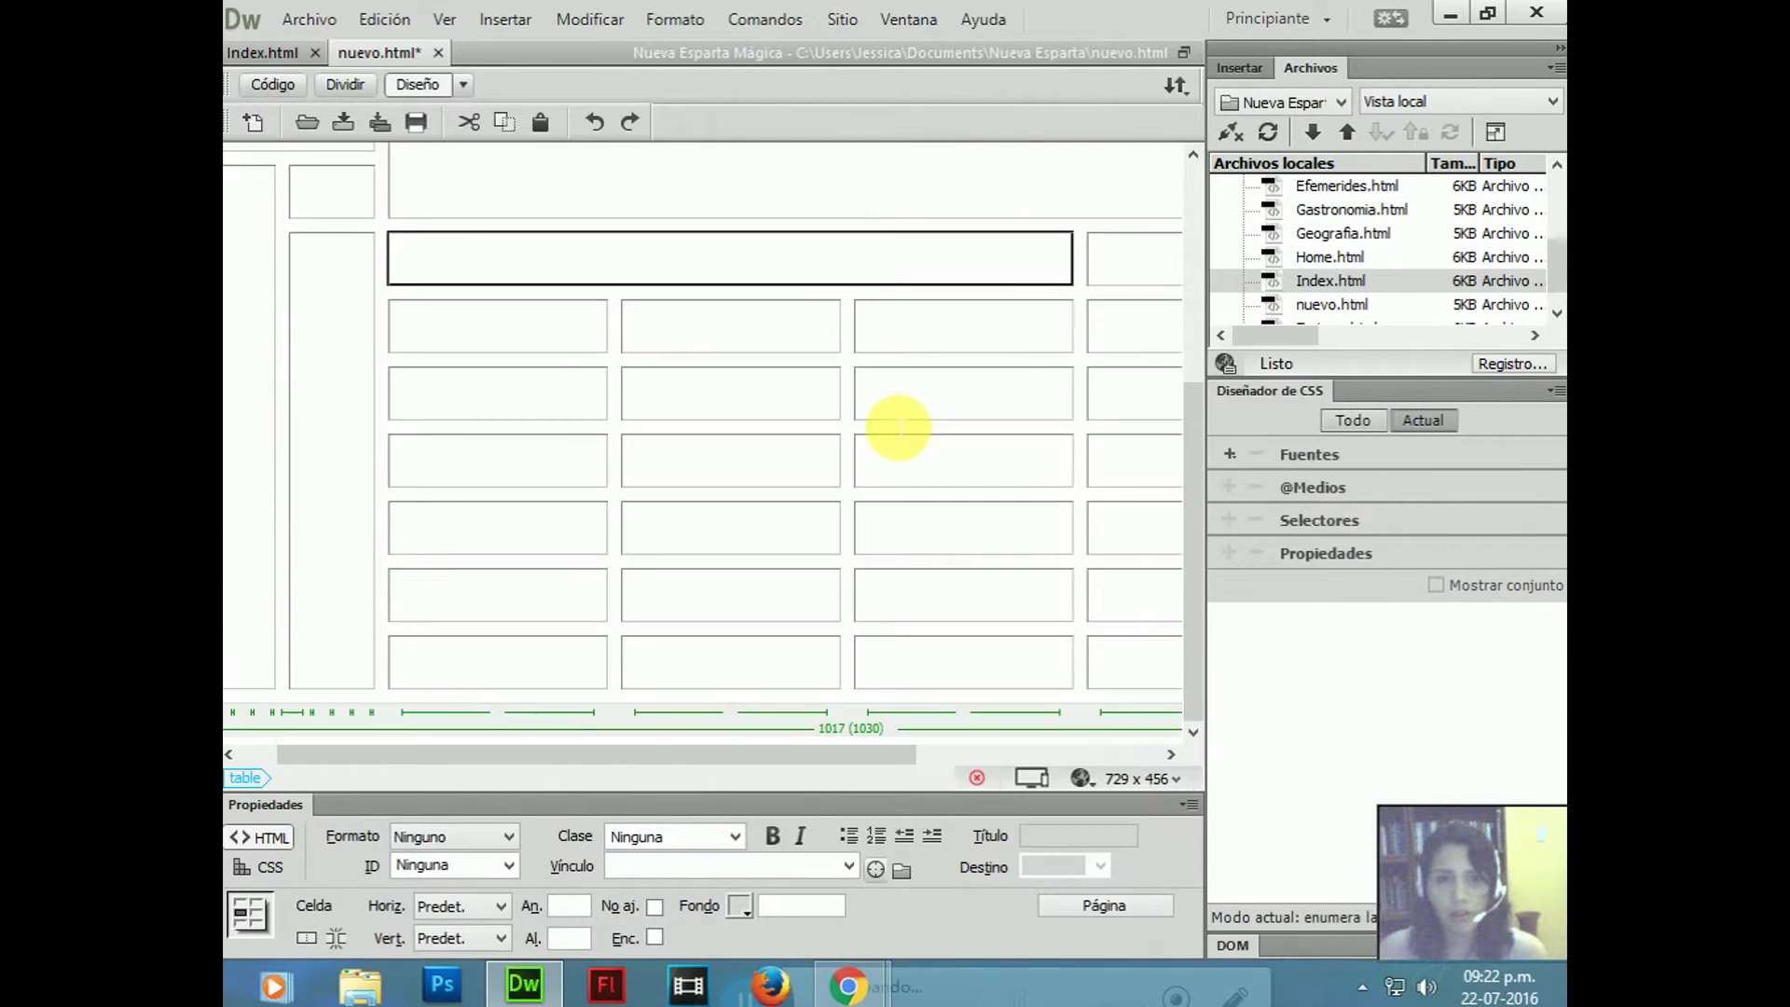
{"action": "left_click_drag", "start_coordinate": [792, 768], "coordinate": [1145, 650]}
{"action": "left_click", "coordinate": [709, 504]}
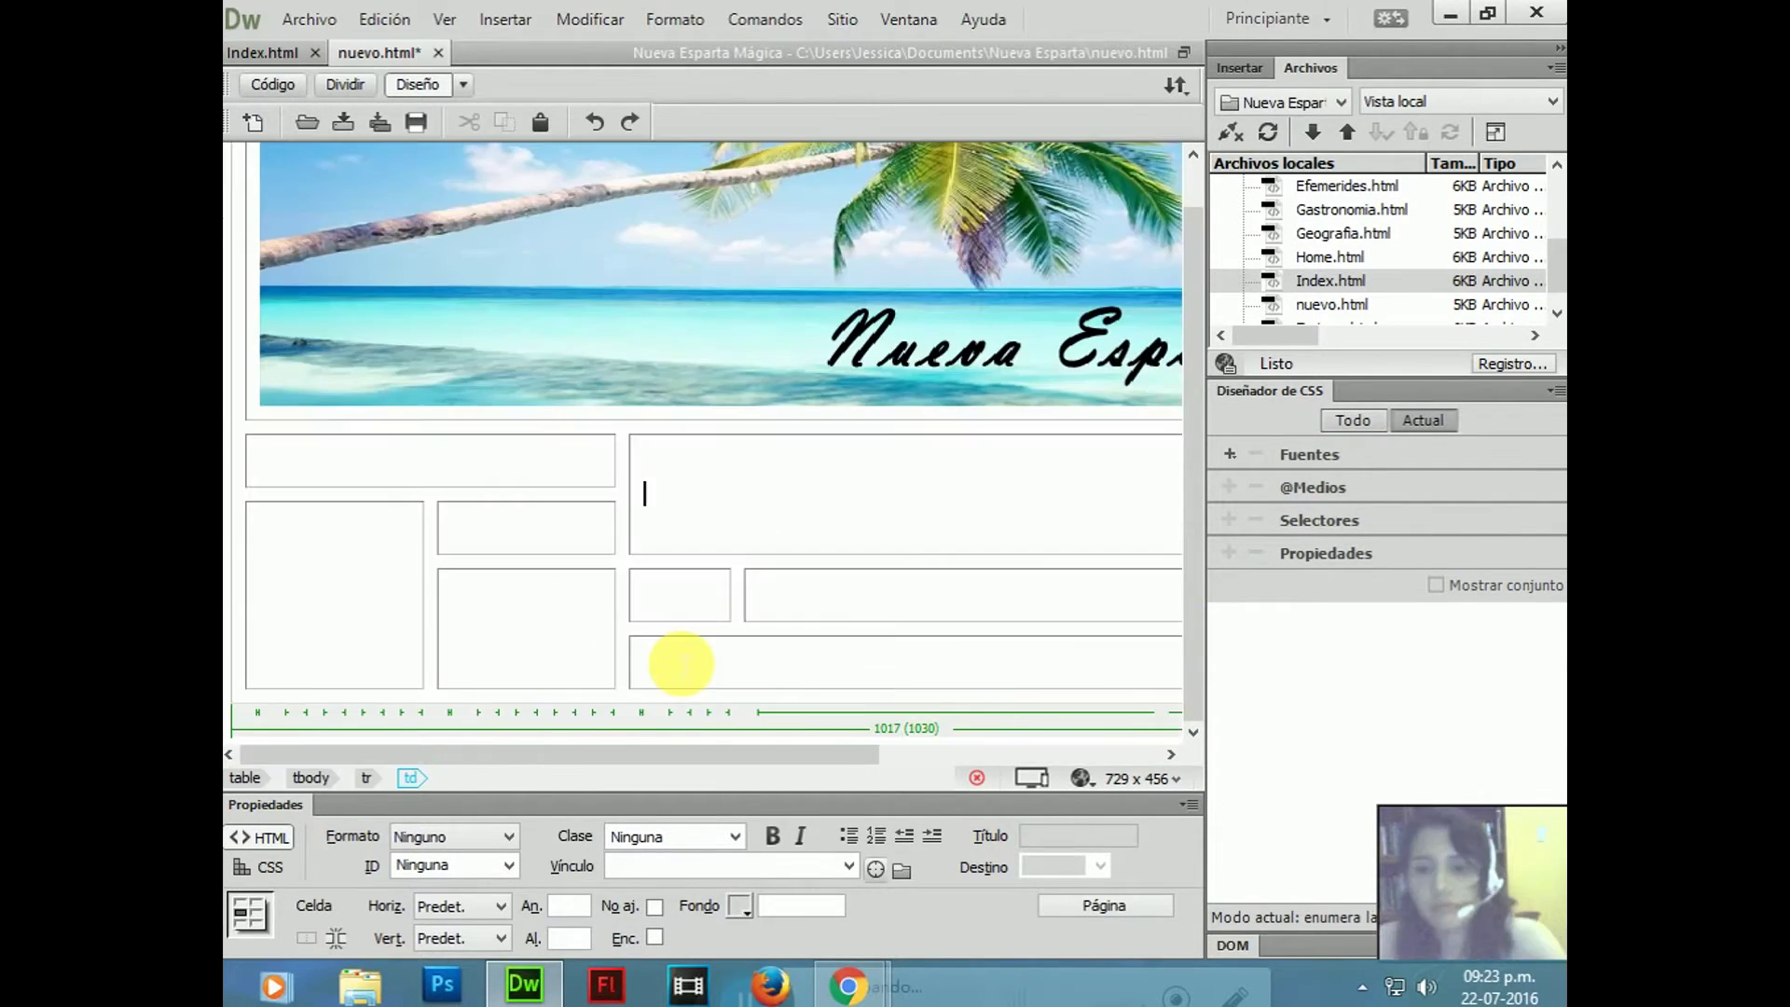